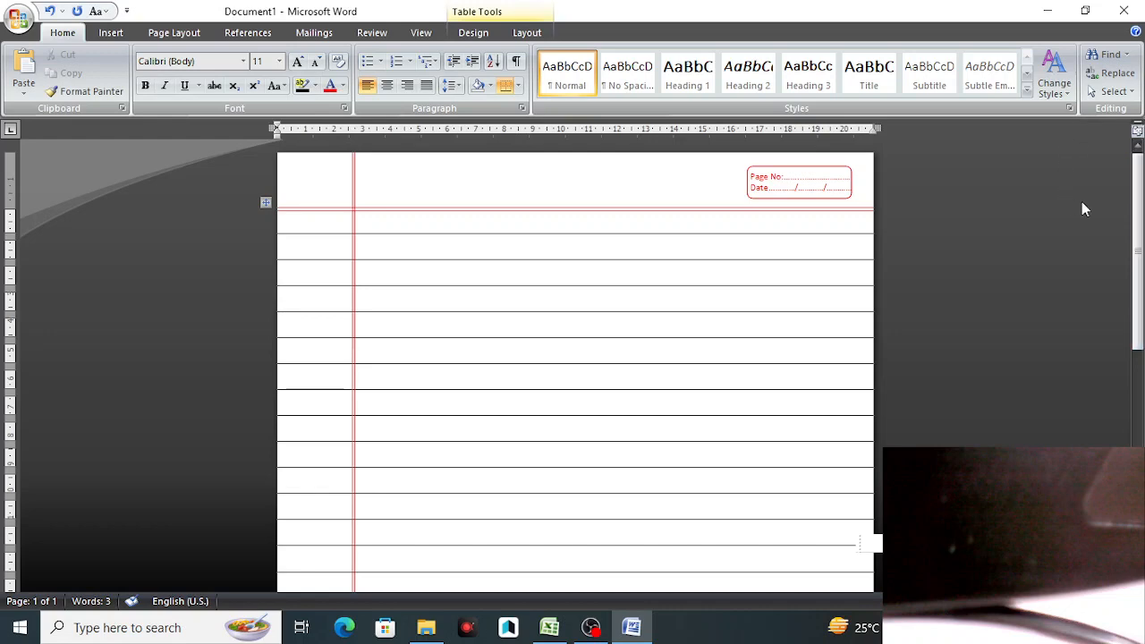
Step: Preview the finished ruled notebook page as it would print, enlarge it for inspection, and close the preview
{"action": "left_click_drag", "start_coordinate": [1143, 213], "coordinate": [1143, 185]}
{"action": "key", "text": "ctrl+F2"}
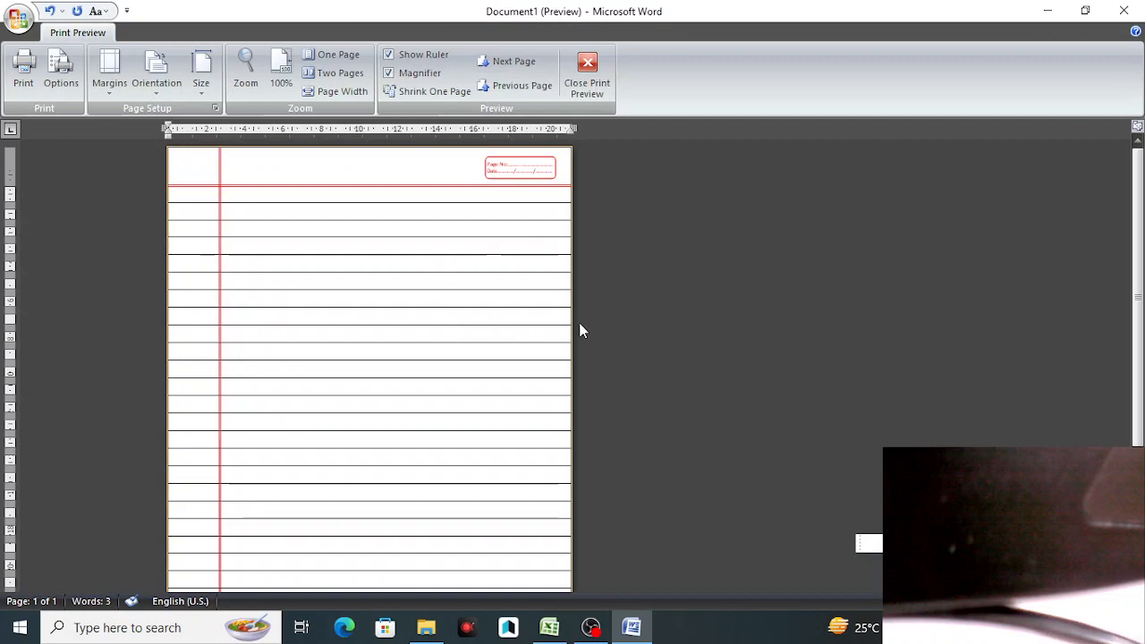
{"action": "left_click", "coordinate": [515, 195]}
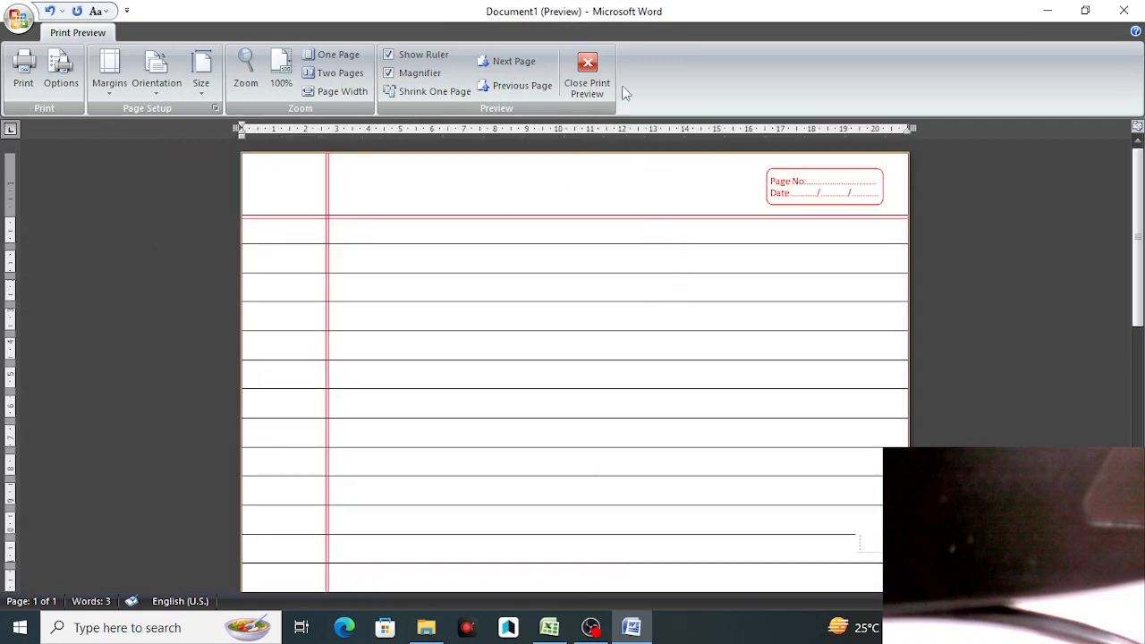
{"action": "left_click", "coordinate": [588, 70]}
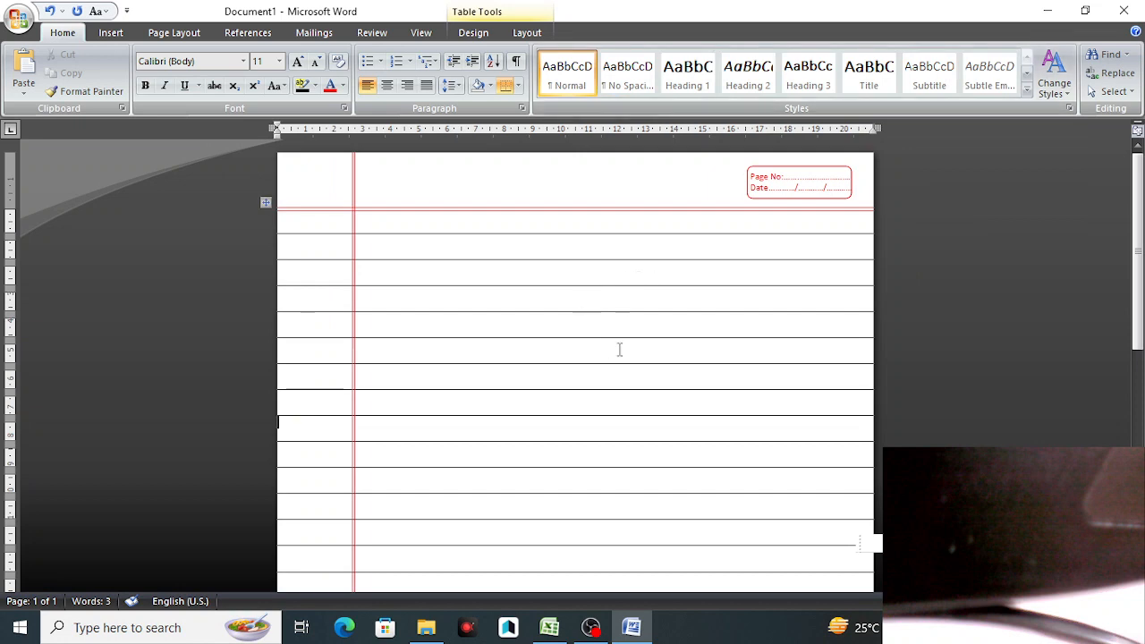
Step: Create a new blank document
{"action": "left_click", "coordinate": [16, 20]}
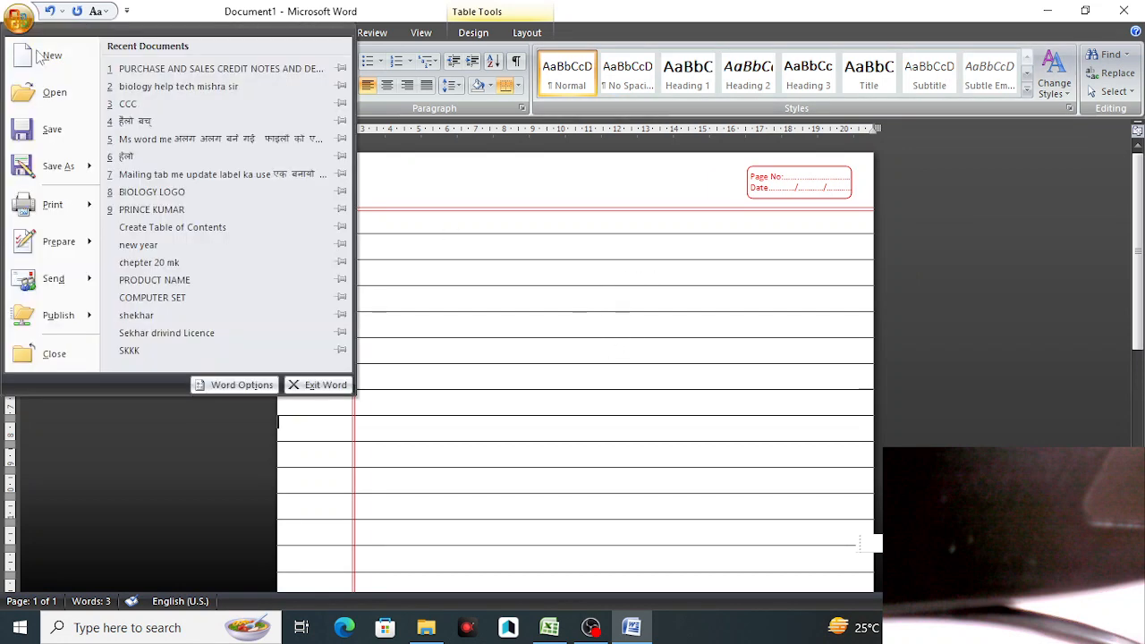
{"action": "left_click", "coordinate": [50, 70]}
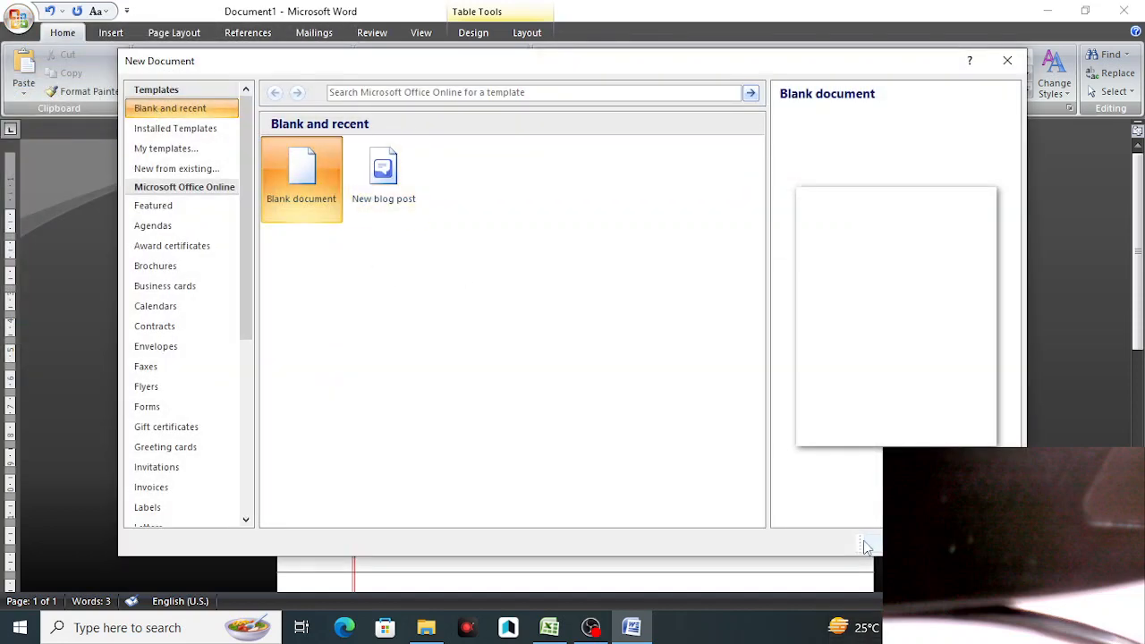
{"action": "left_click_drag", "start_coordinate": [771, 66], "coordinate": [693, 70]}
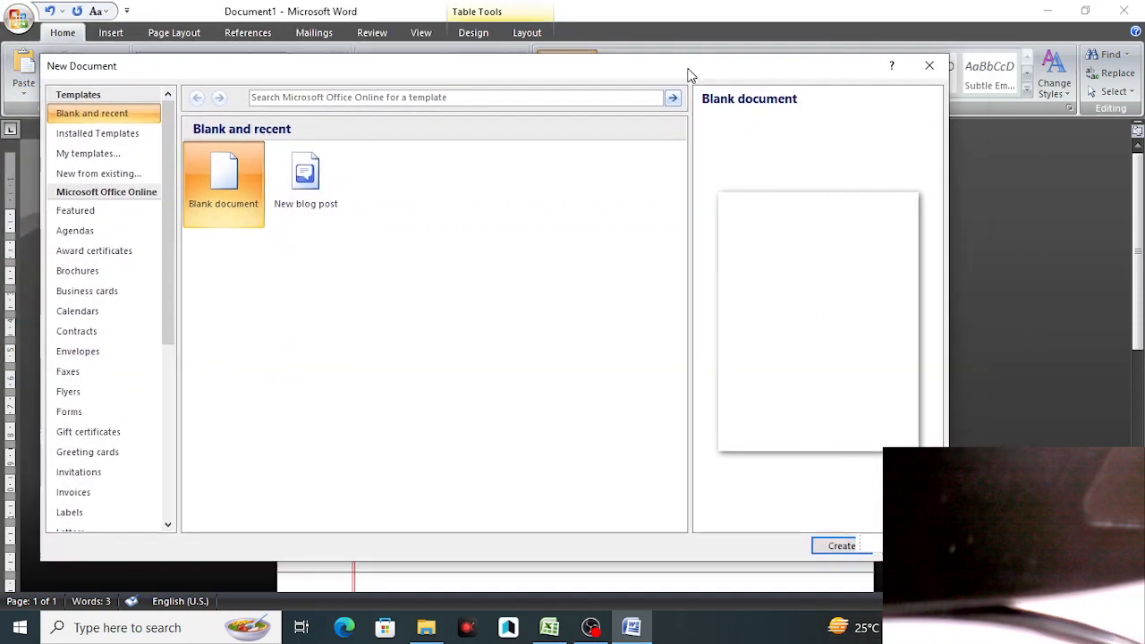
{"action": "left_click", "coordinate": [841, 546]}
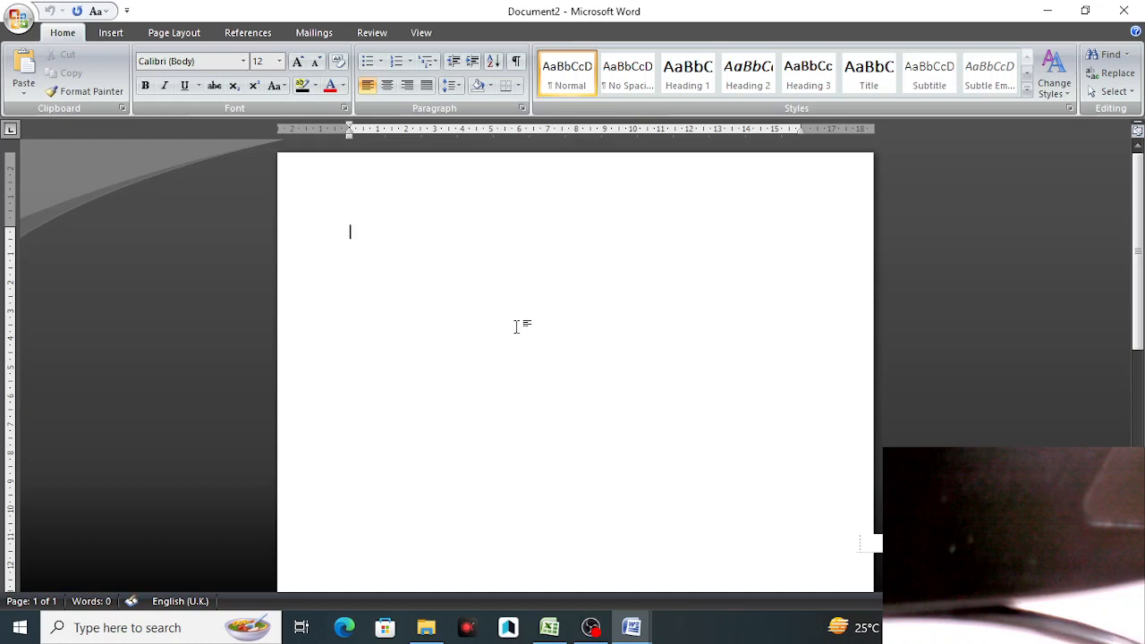
{"action": "left_click", "coordinate": [111, 32]}
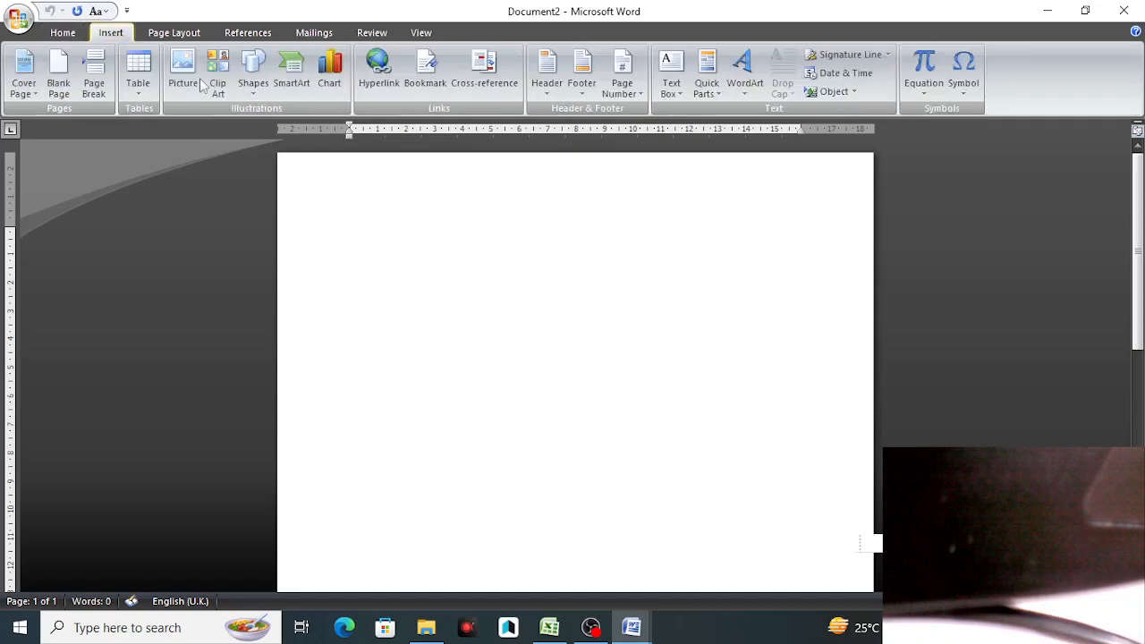
{"action": "left_click", "coordinate": [253, 70]}
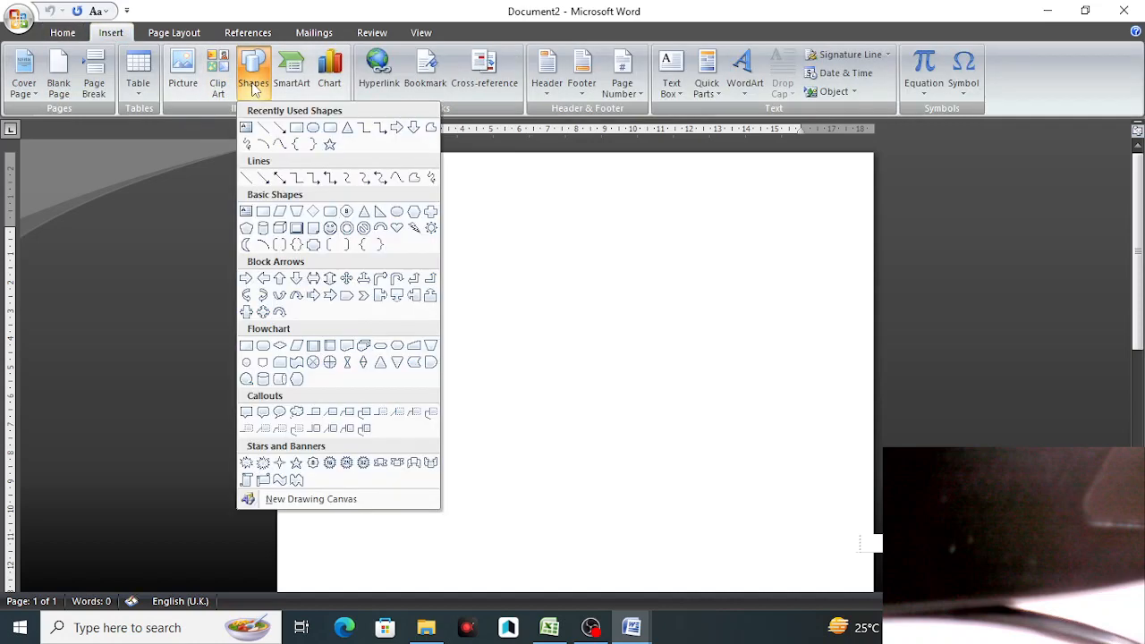
{"action": "left_click", "coordinate": [262, 130]}
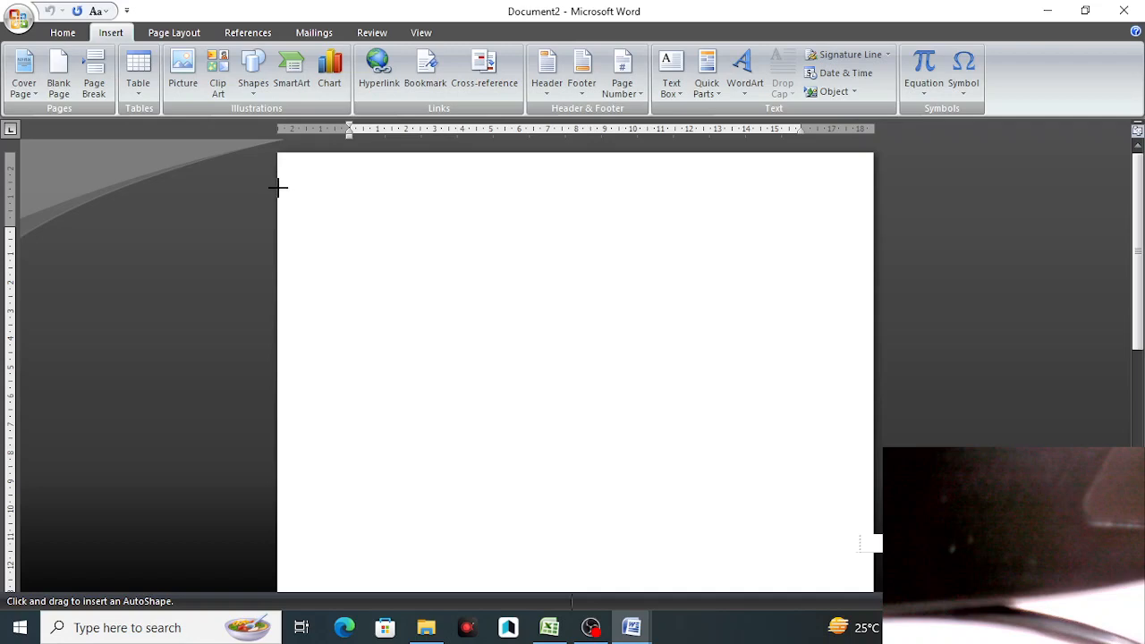
{"action": "mouse_move", "coordinate": [277, 186]}
{"action": "left_mouse_down"}
{"action": "mouse_move", "coordinate": [465, 213]}
{"action": "mouse_move", "coordinate": [877, 189]}
{"action": "left_mouse_up"}
{"action": "scroll", "coordinate": [877, 192], "scroll_direction": "down", "scroll_amount": 2, "text": "ctrl"}
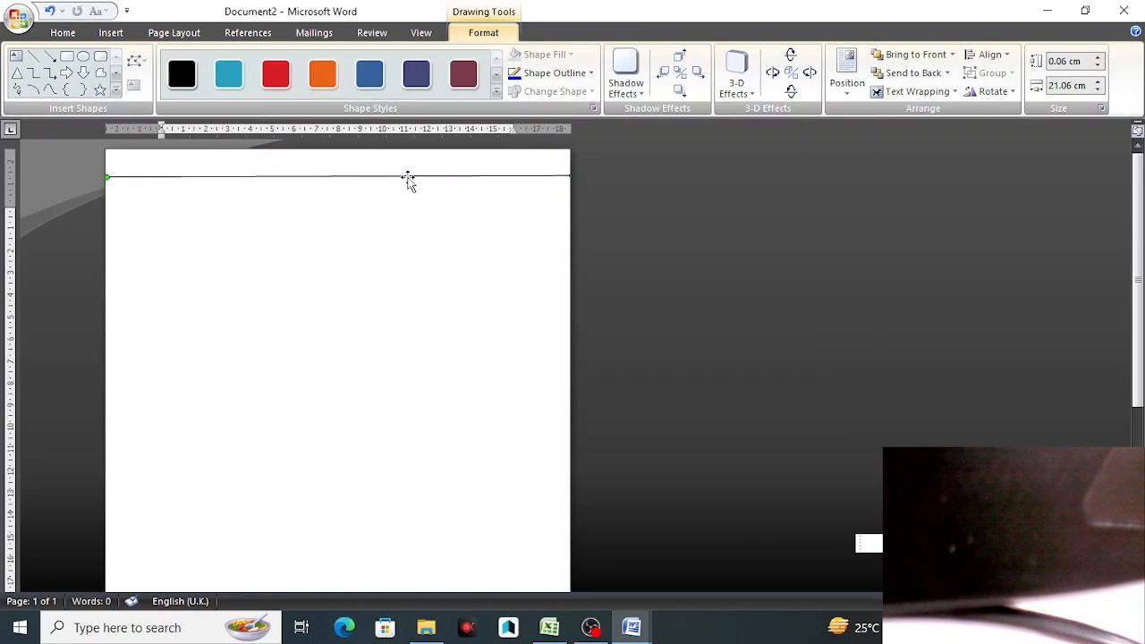
{"action": "left_click", "coordinate": [421, 34]}
{"action": "left_click", "coordinate": [437, 71]}
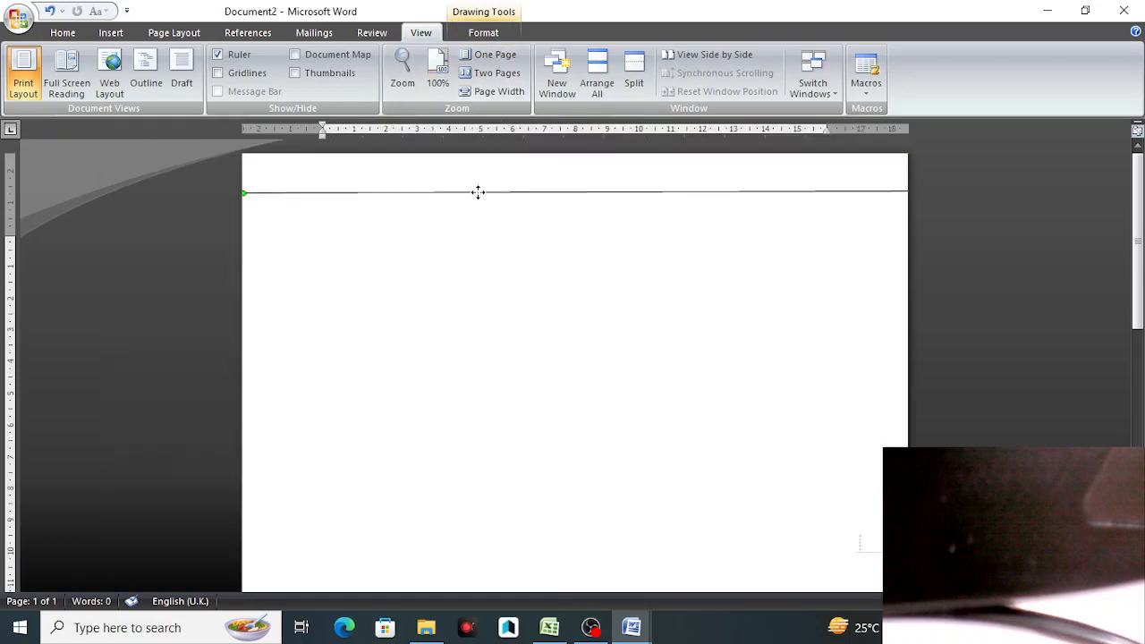
{"action": "key", "text": "Delete"}
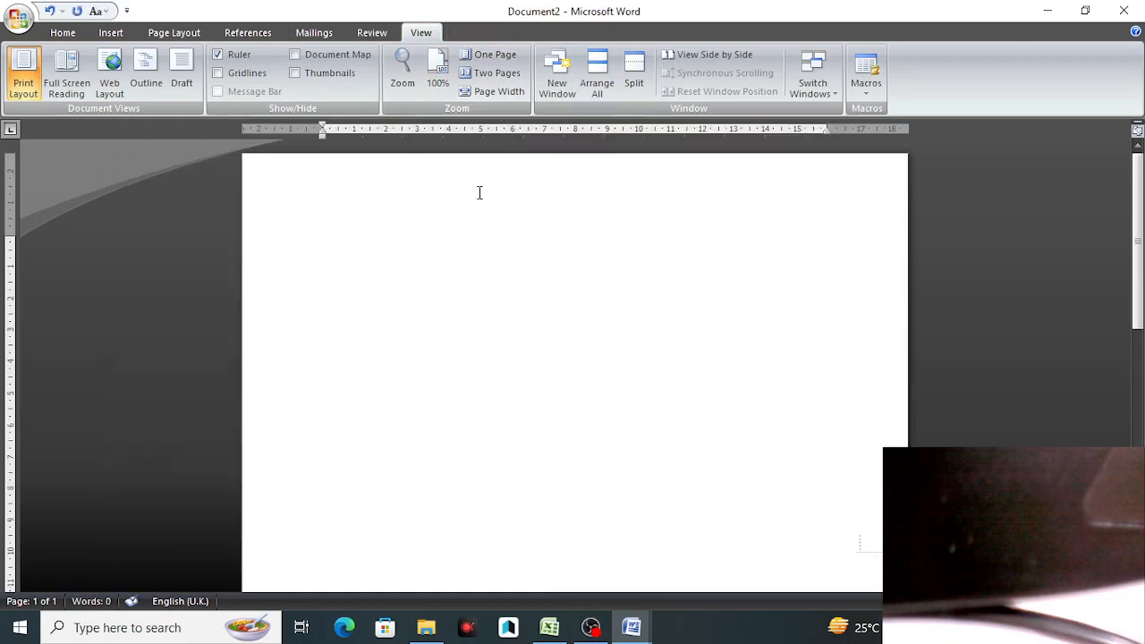
Step: Set the top, bottom, left and right page margins to 0 for the whole document
{"action": "left_click", "coordinate": [192, 38]}
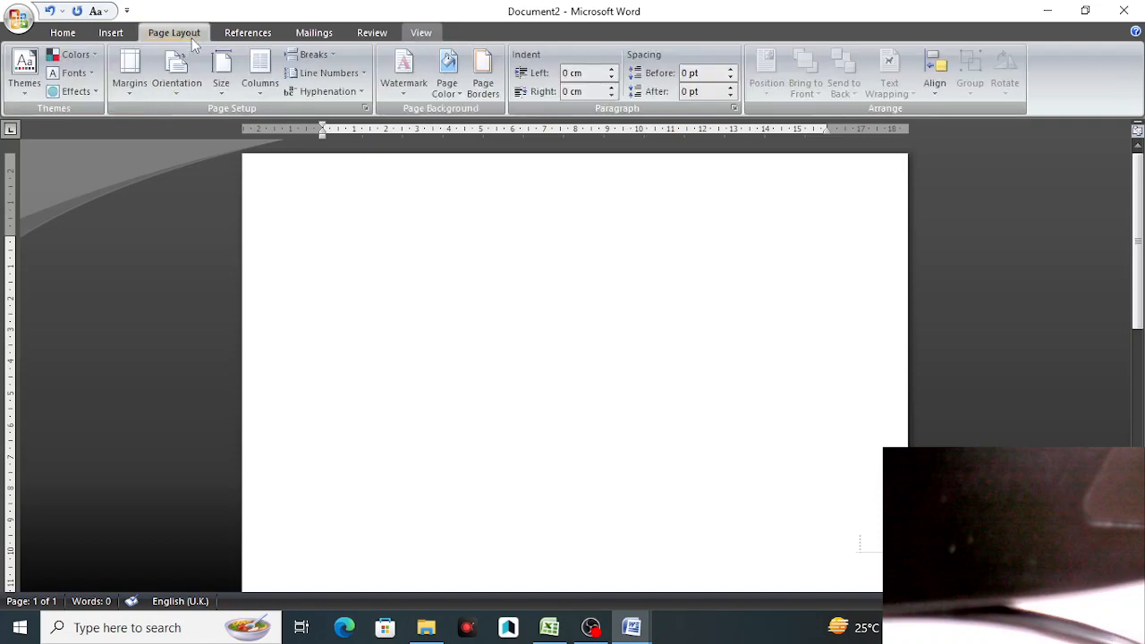
{"action": "left_click", "coordinate": [144, 86]}
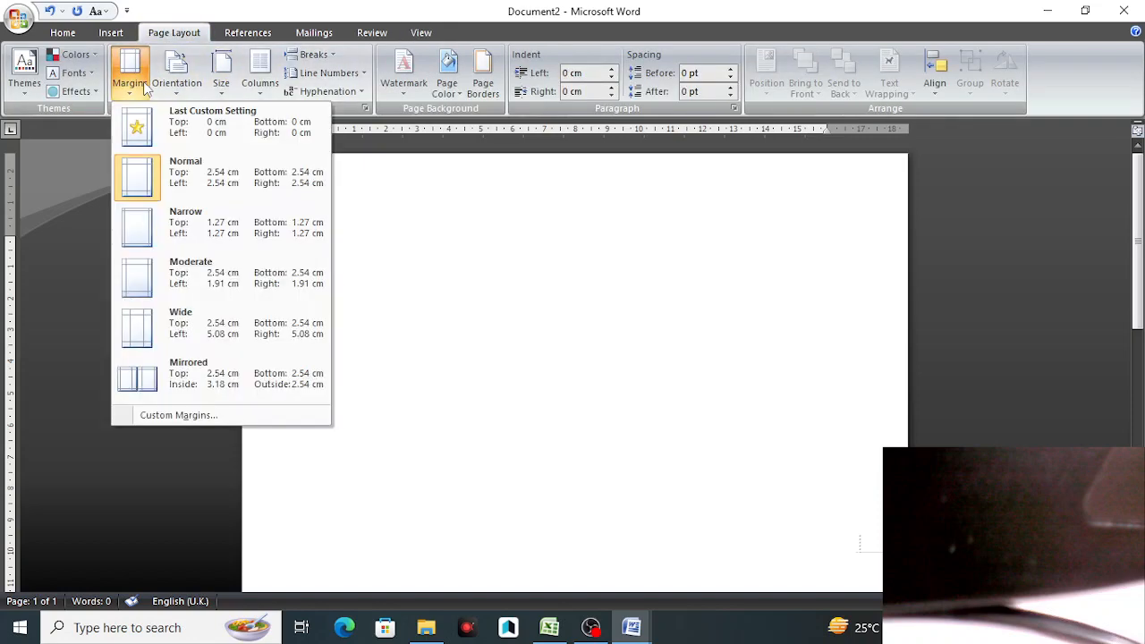
{"action": "left_click", "coordinate": [246, 417]}
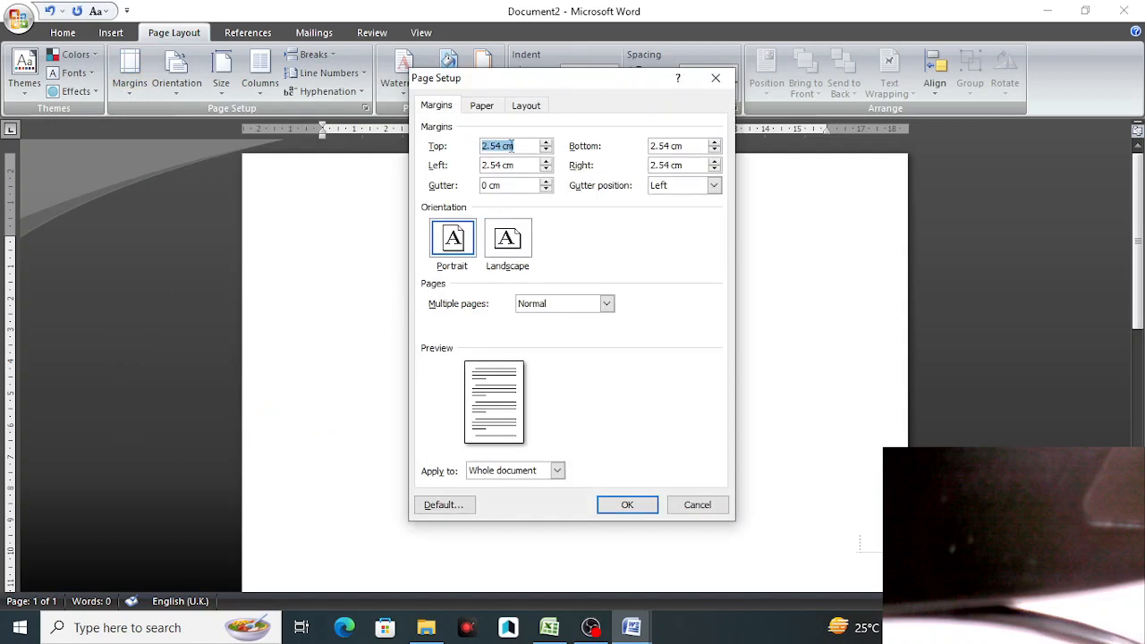
{"action": "type", "text": "0"}
{"action": "key", "text": "Tab"}
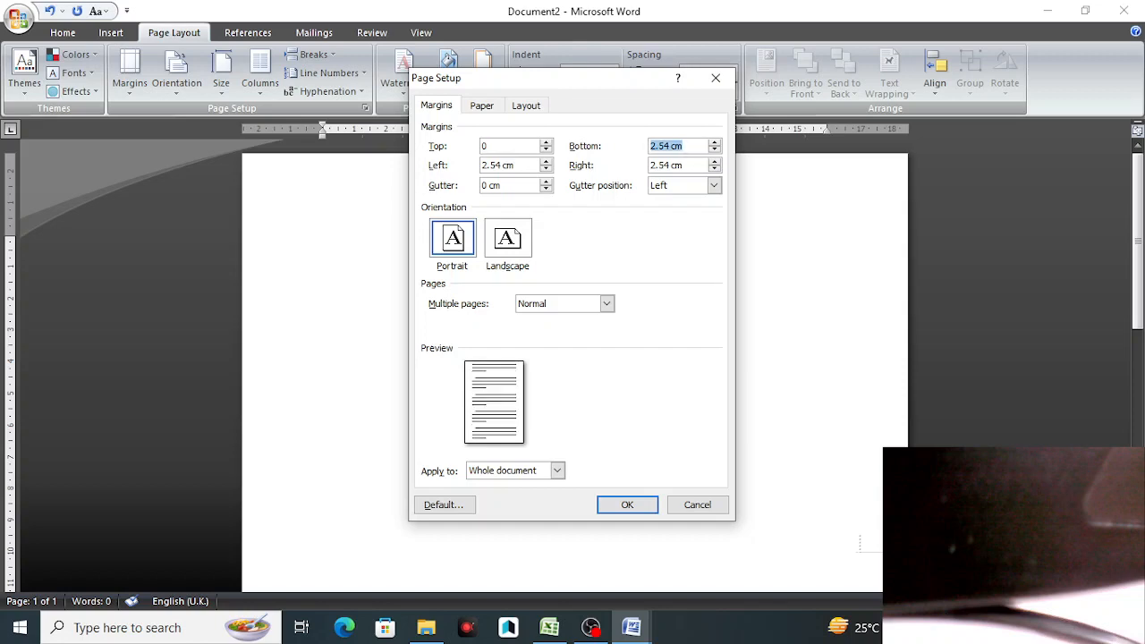
{"action": "type", "text": "0"}
{"action": "key", "text": "Tab"}
{"action": "type", "text": "0"}
{"action": "key", "text": "Tab"}
{"action": "type", "text": "0"}
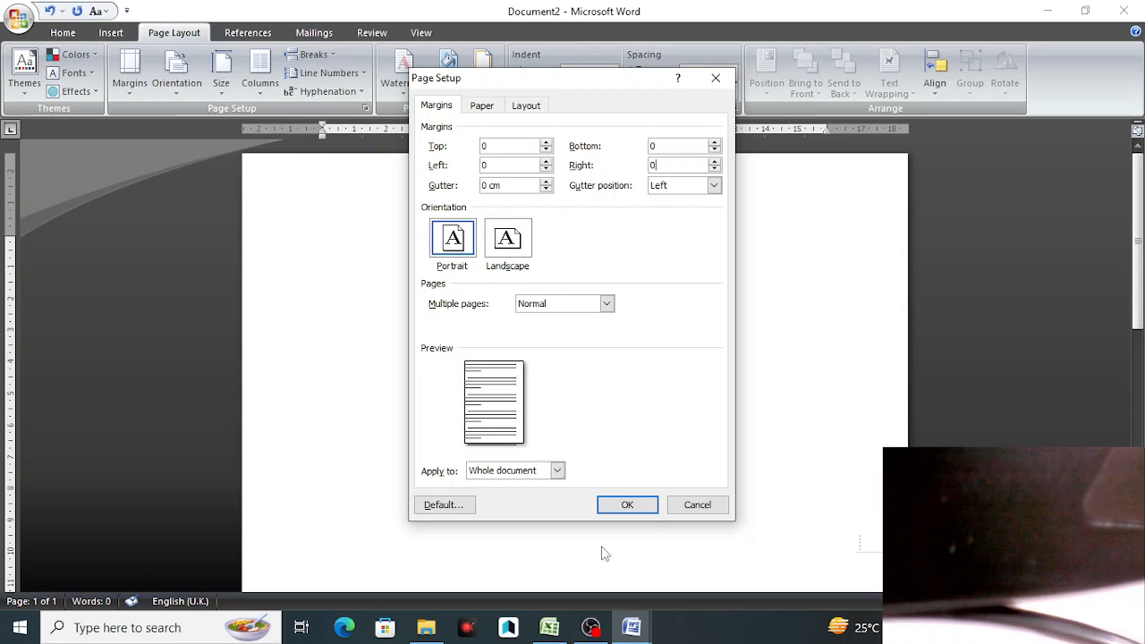
{"action": "left_click", "coordinate": [626, 505]}
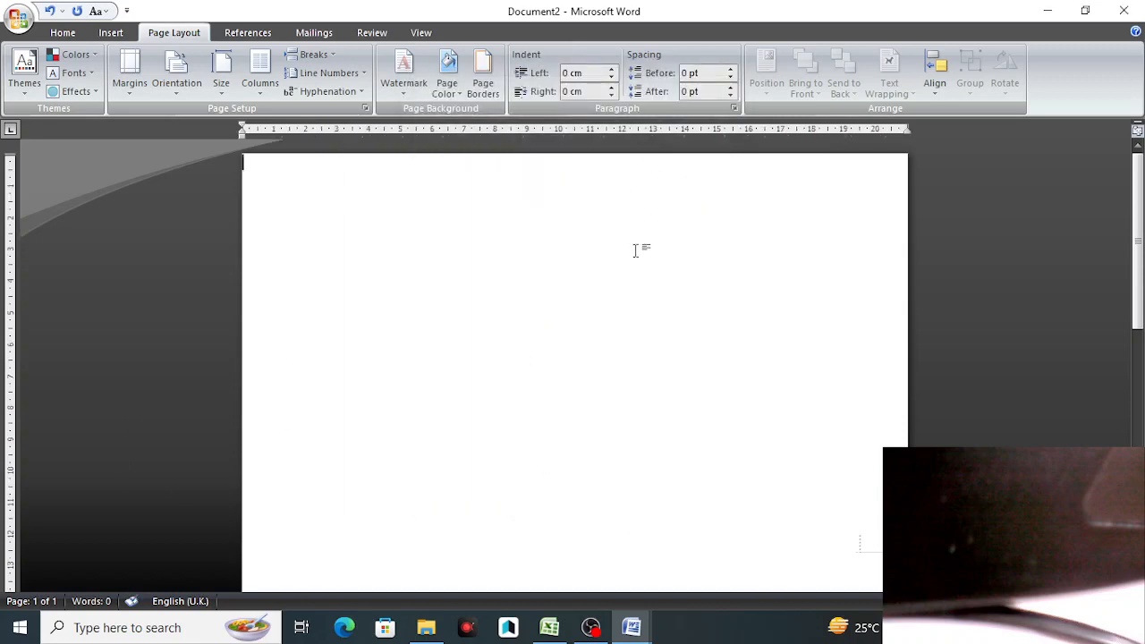
Step: Insert a table with 1 column and 30 rows to form the ruled lines across the page
{"action": "left_click", "coordinate": [115, 35]}
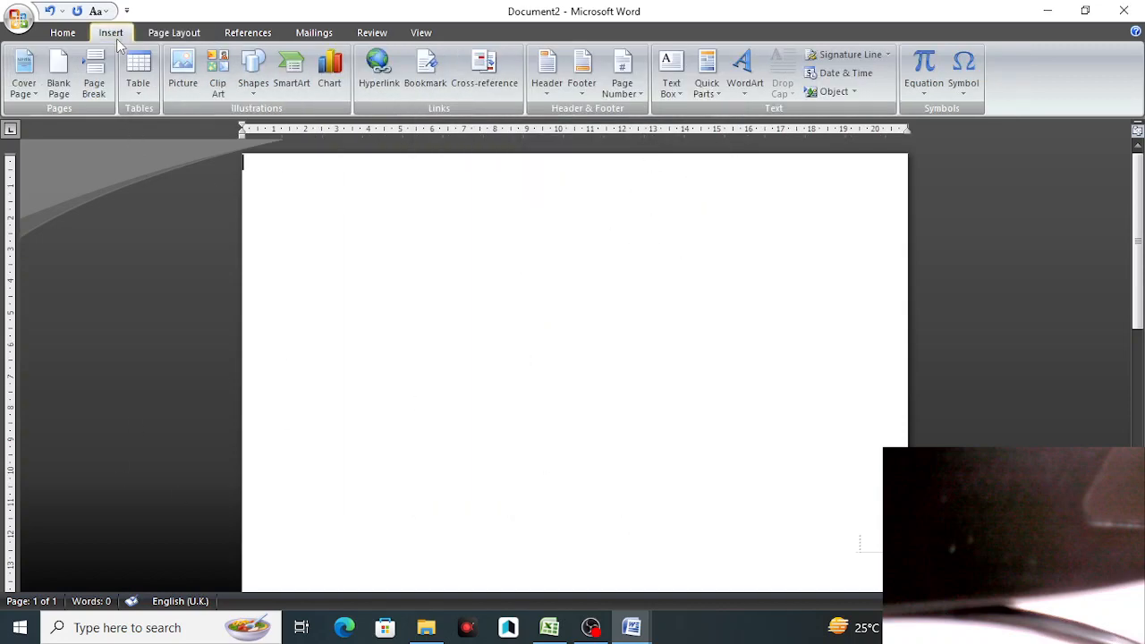
{"action": "left_click", "coordinate": [136, 85]}
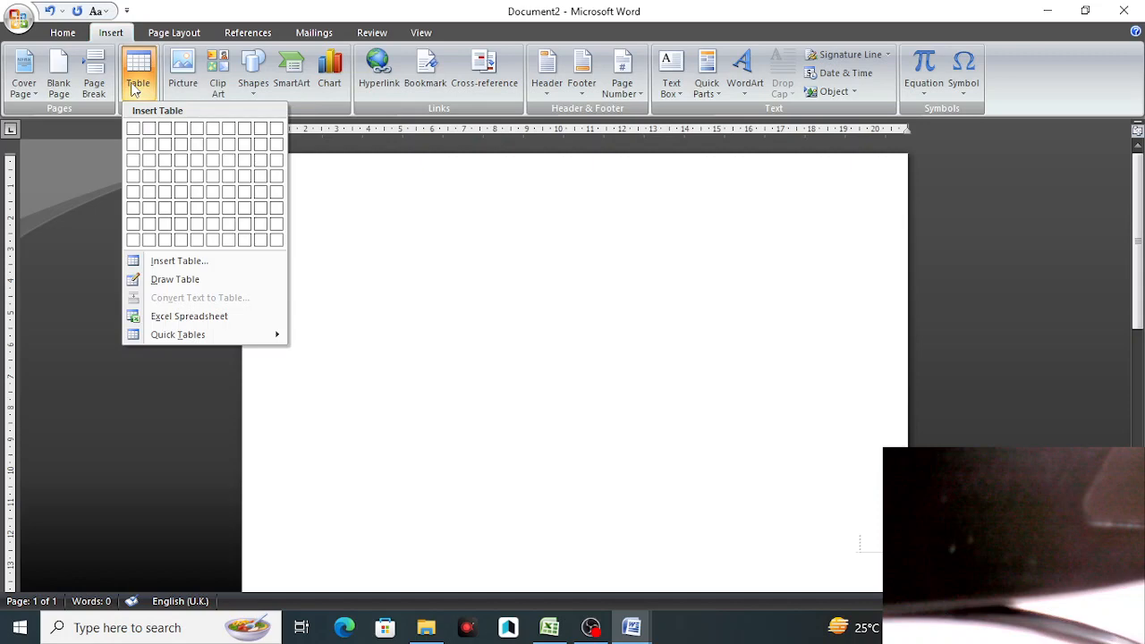
{"action": "left_click", "coordinate": [197, 266]}
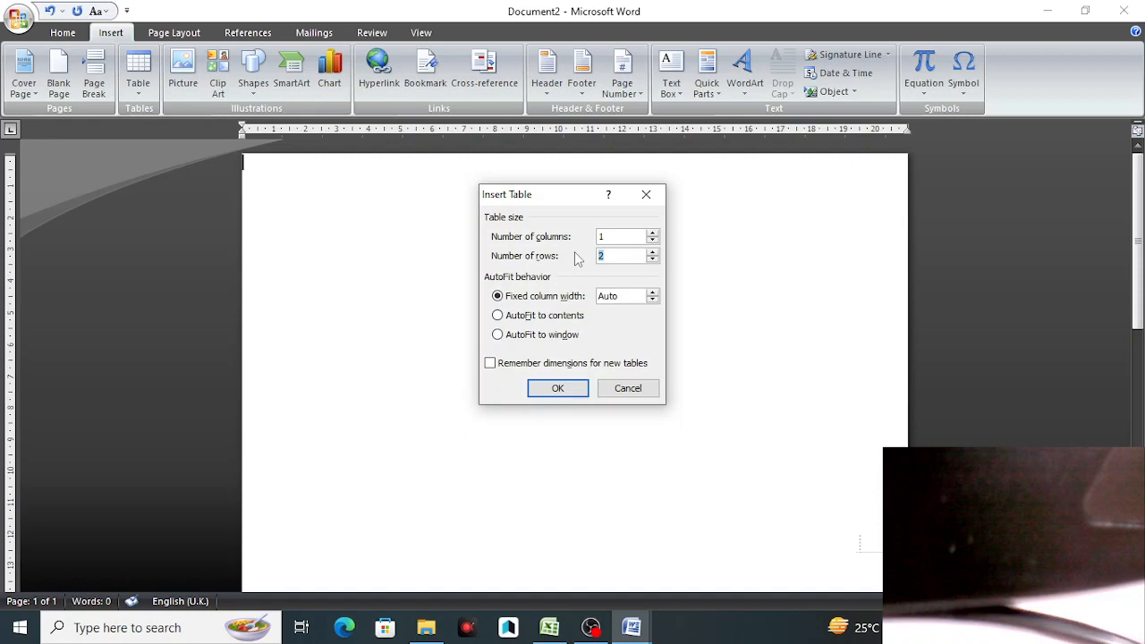
{"action": "type", "text": "30"}
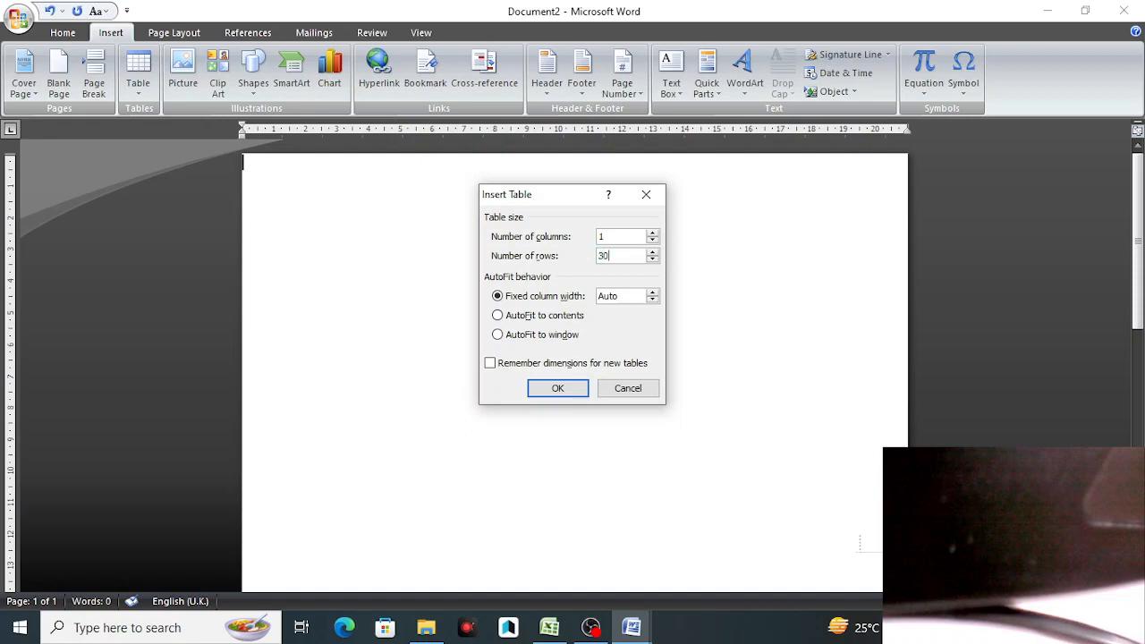
{"action": "left_click", "coordinate": [559, 387]}
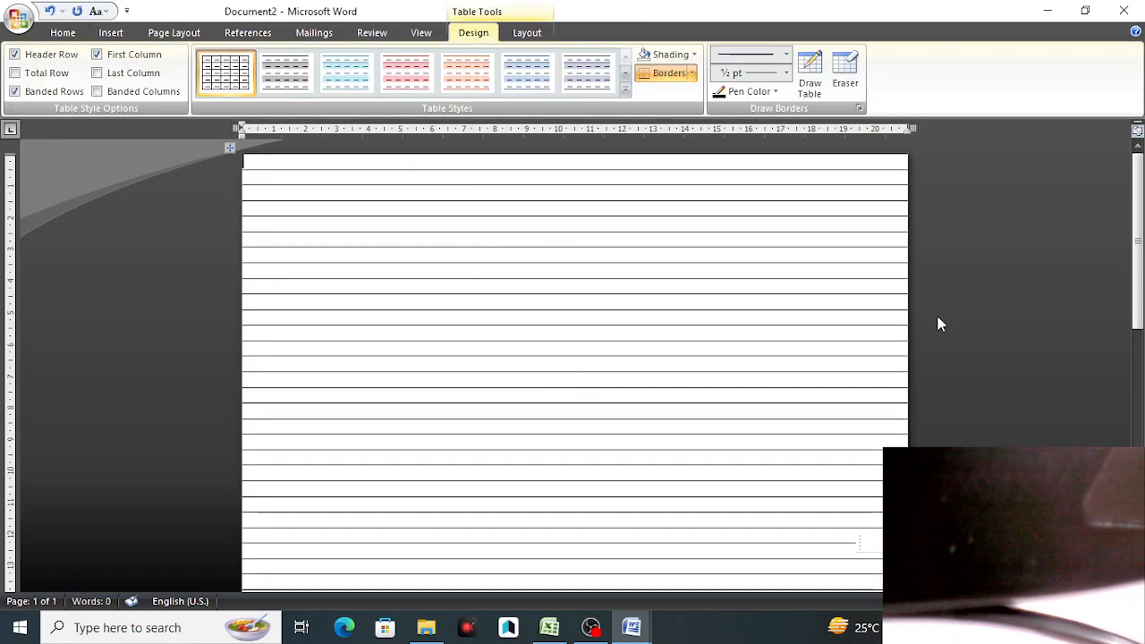
{"action": "mouse_move", "coordinate": [1140, 223]}
{"action": "left_mouse_down"}
{"action": "mouse_move", "coordinate": [1141, 334]}
{"action": "mouse_move", "coordinate": [1138, 220]}
{"action": "left_mouse_up"}
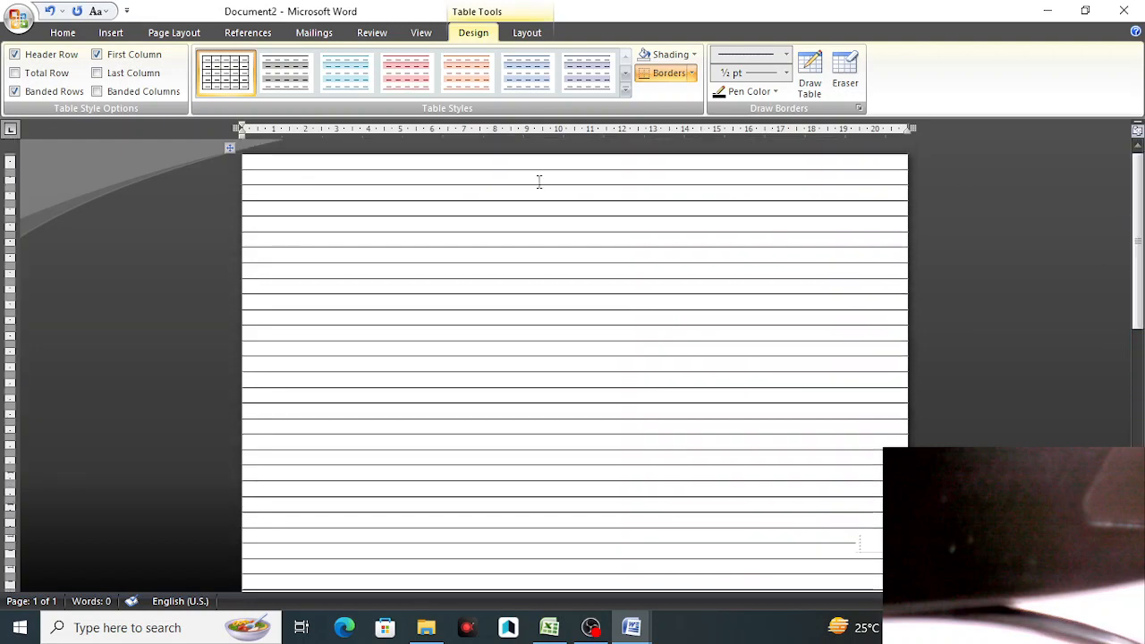
{"action": "mouse_move", "coordinate": [1138, 241]}
{"action": "left_mouse_down"}
{"action": "mouse_move", "coordinate": [1140, 442]}
{"action": "mouse_move", "coordinate": [1129, 228]}
{"action": "left_mouse_up"}
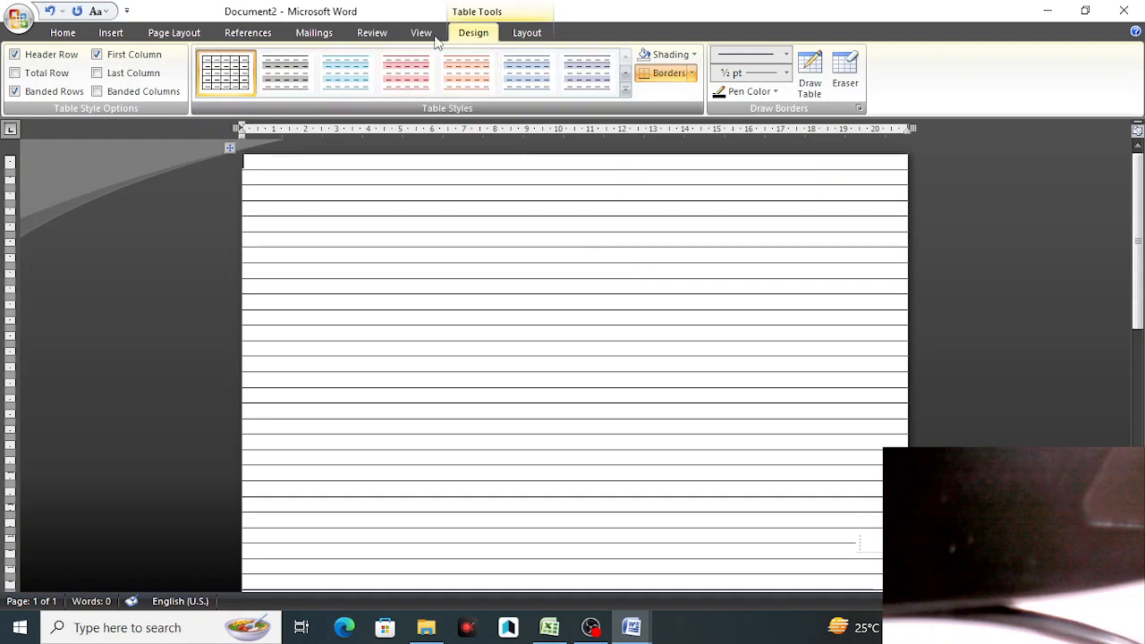
Step: Minimize the ribbon and move the whole table down to leave about 2 cm of blank header space at the page's top
{"action": "double_click", "coordinate": [474, 33]}
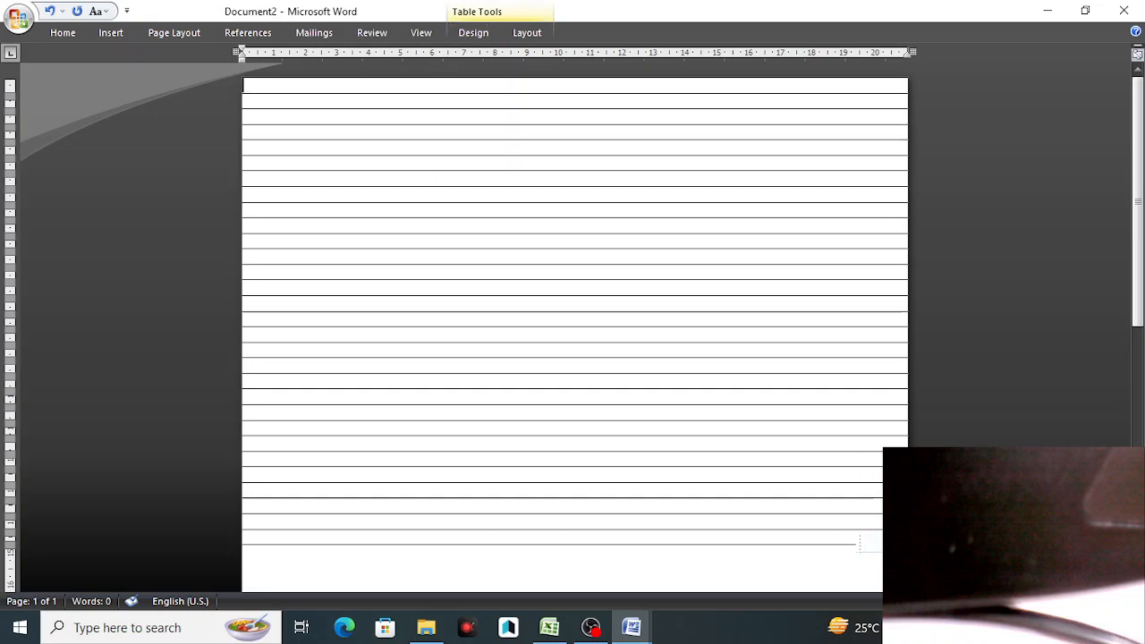
{"action": "left_click_drag", "start_coordinate": [1076, 601], "coordinate": [1065, 601]}
{"action": "left_click", "coordinate": [1020, 601]}
{"action": "left_click", "coordinate": [1020, 602]}
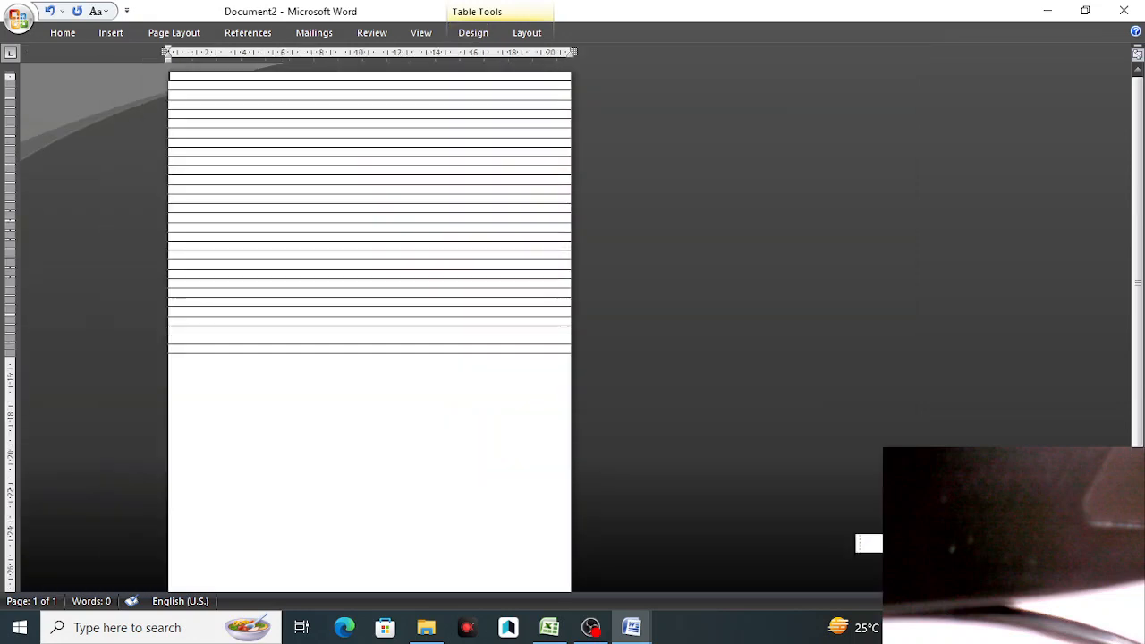
{"action": "left_click", "coordinate": [1020, 601]}
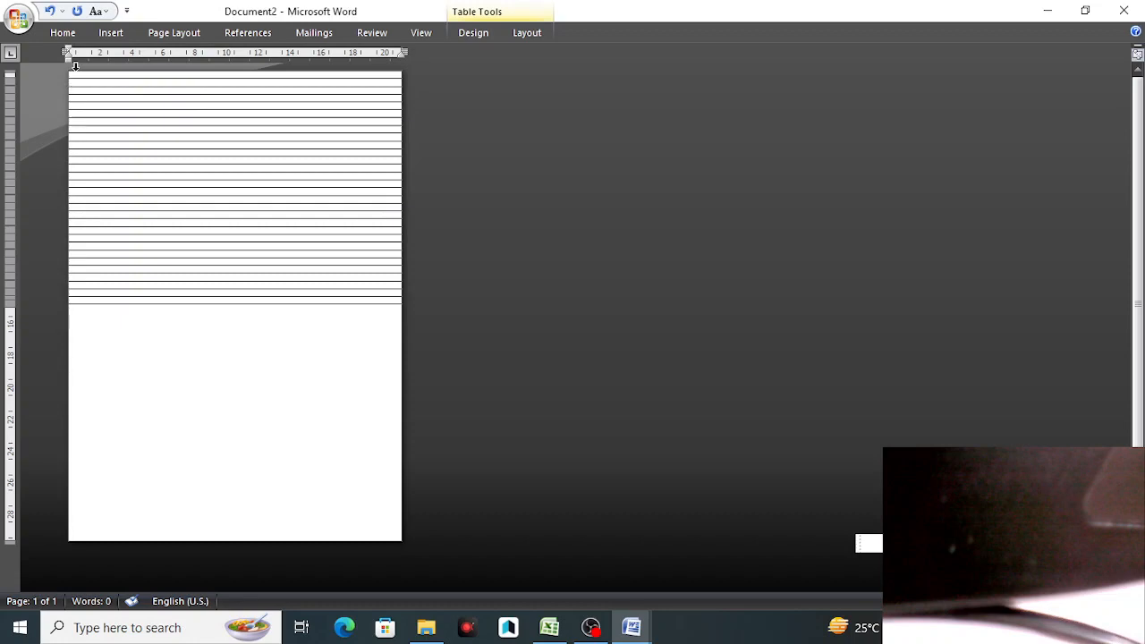
{"action": "left_click_drag", "start_coordinate": [113, 186], "coordinate": [114, 187]}
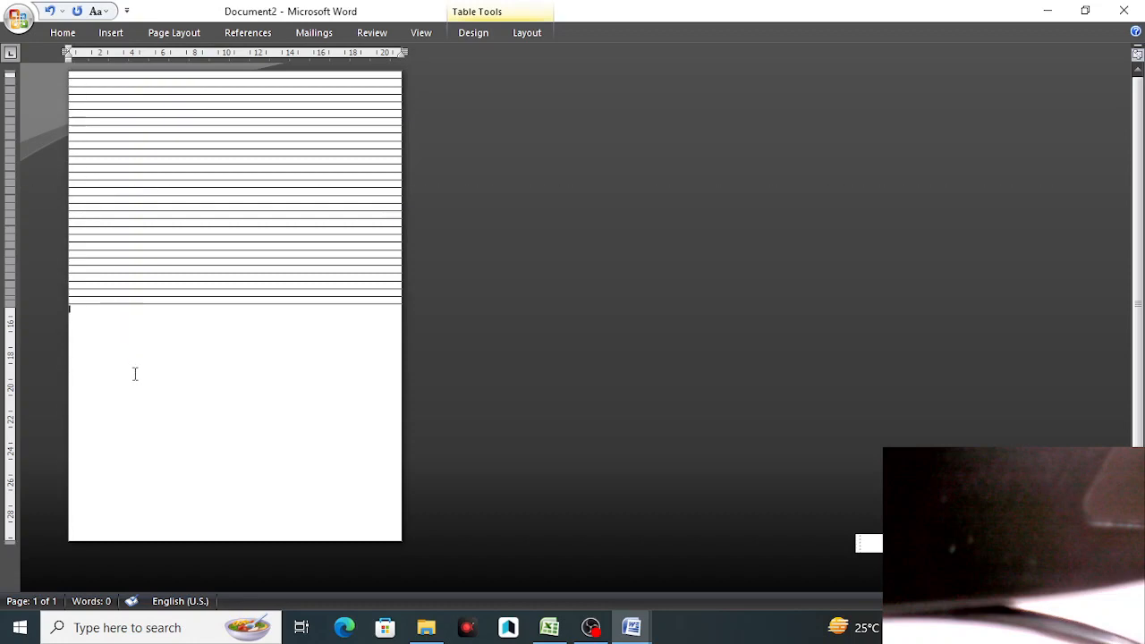
{"action": "left_click", "coordinate": [133, 373]}
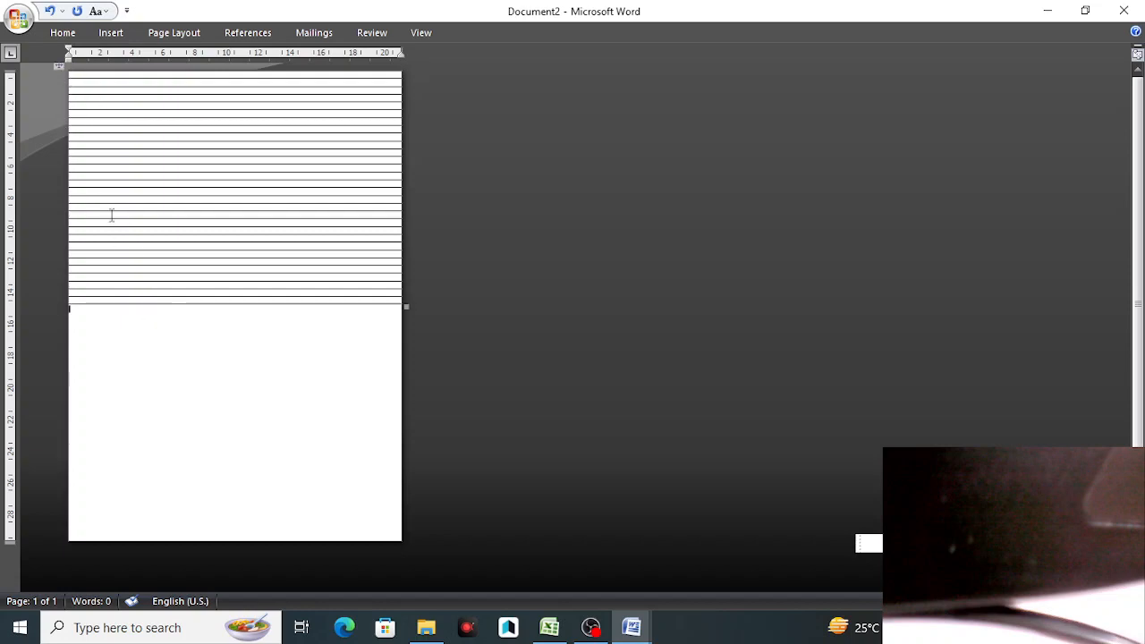
{"action": "left_click", "coordinate": [192, 135]}
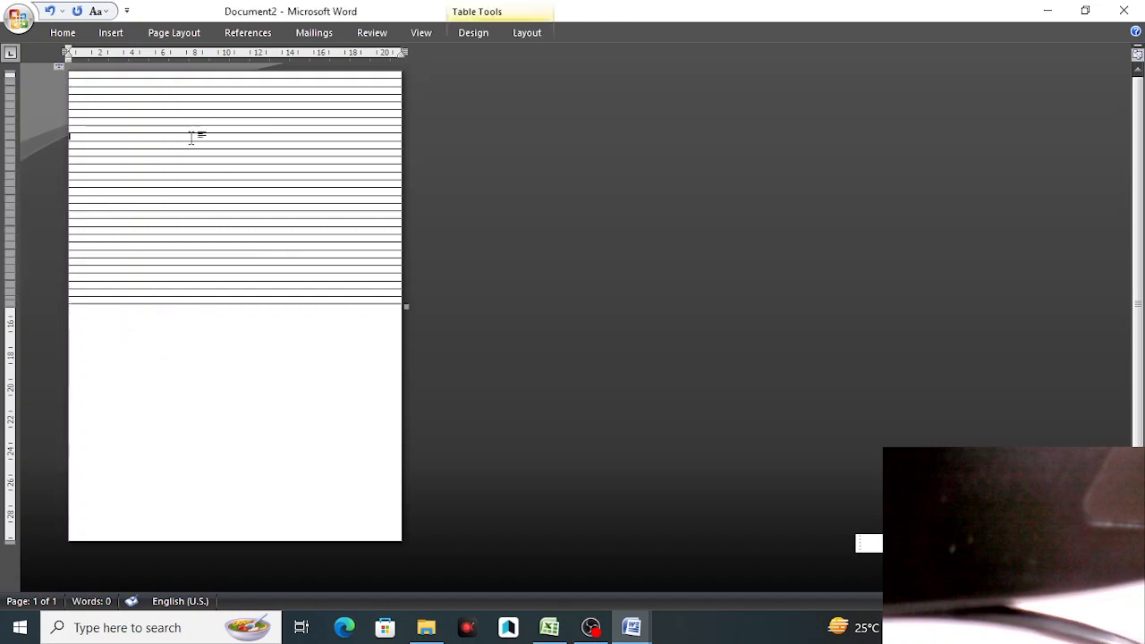
{"action": "left_click", "coordinate": [154, 379]}
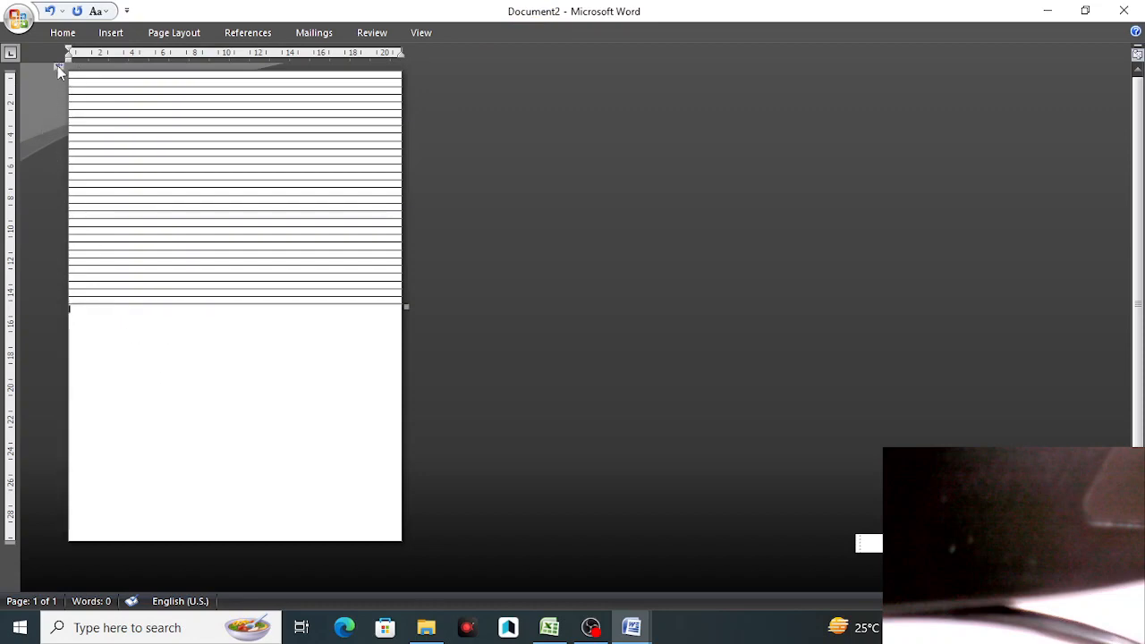
{"action": "left_click_drag", "start_coordinate": [58, 65], "coordinate": [57, 104]}
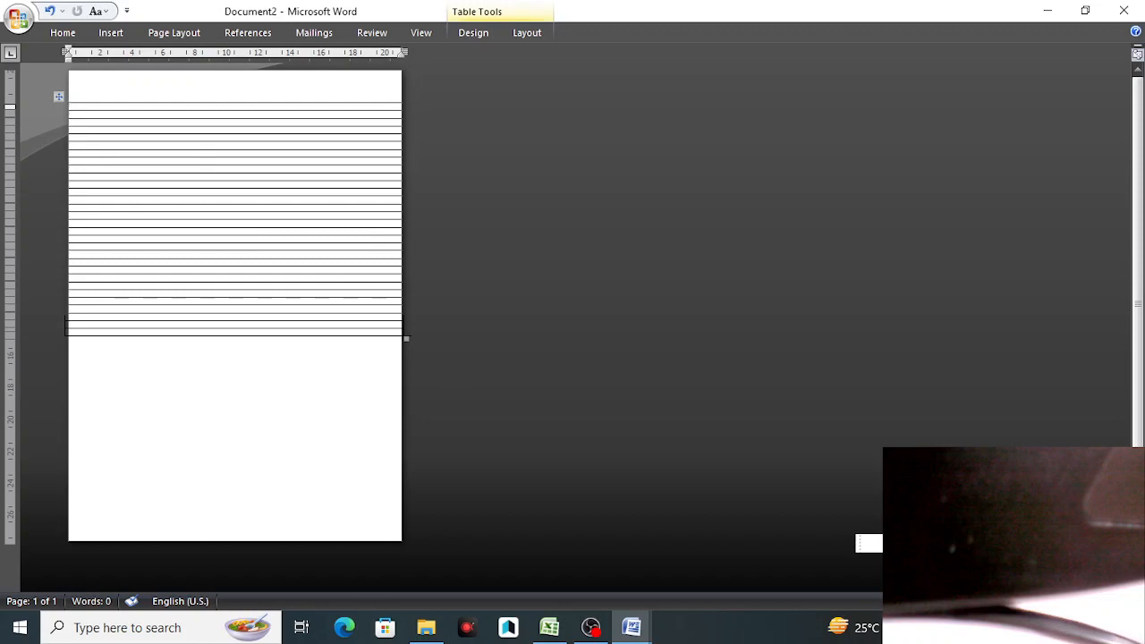
{"action": "left_click_drag", "start_coordinate": [1054, 602], "coordinate": [1077, 602]}
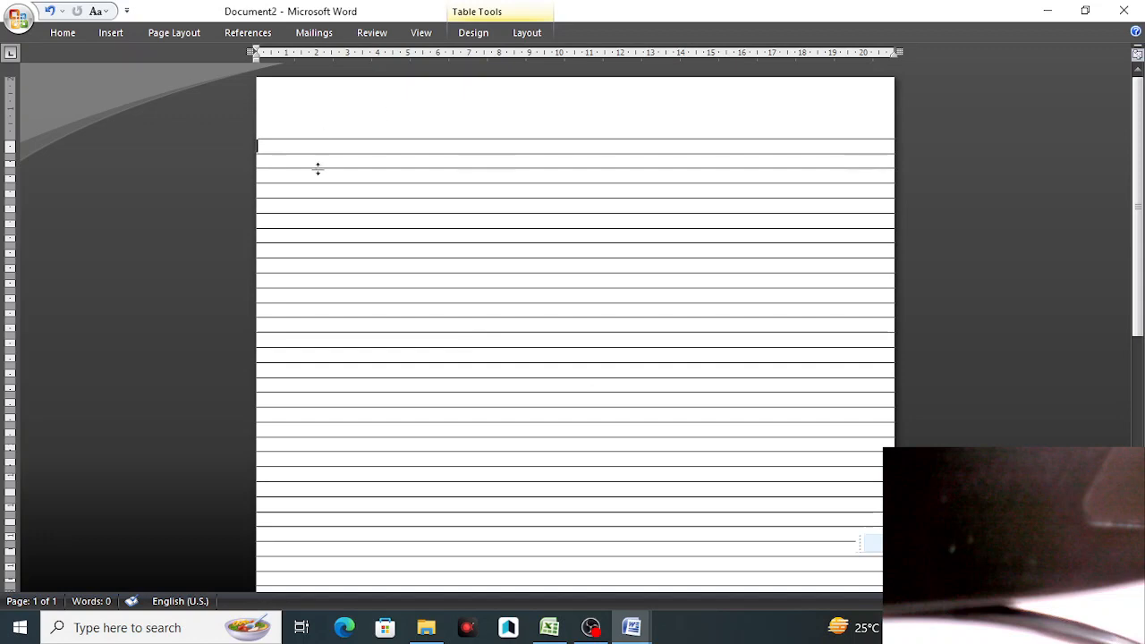
{"action": "left_click", "coordinate": [289, 111]}
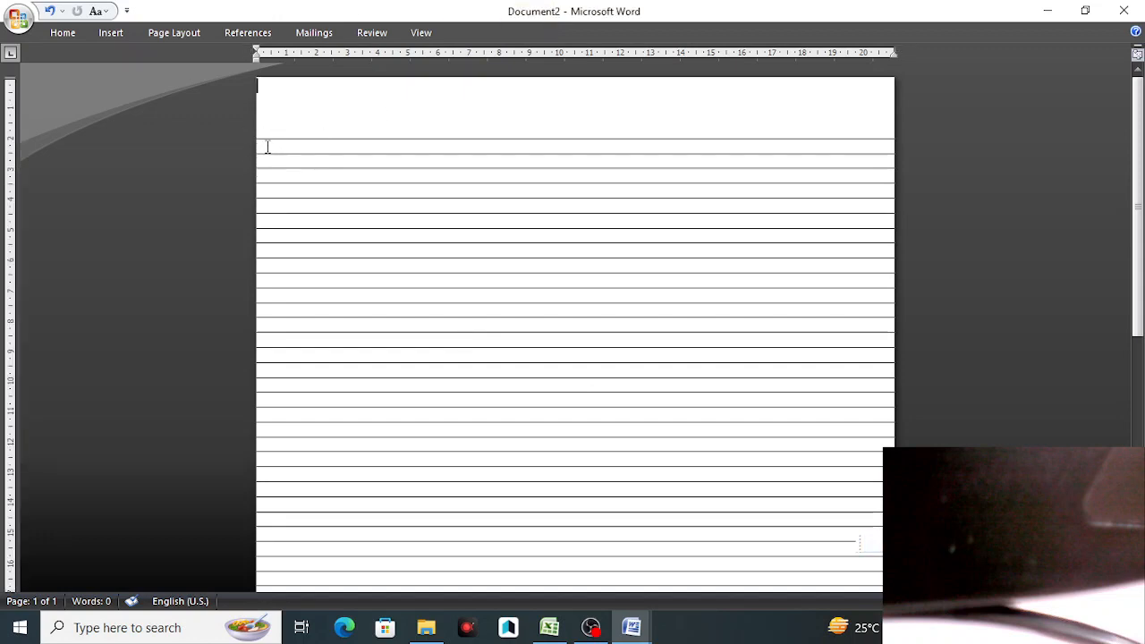
{"action": "left_click", "coordinate": [224, 140]}
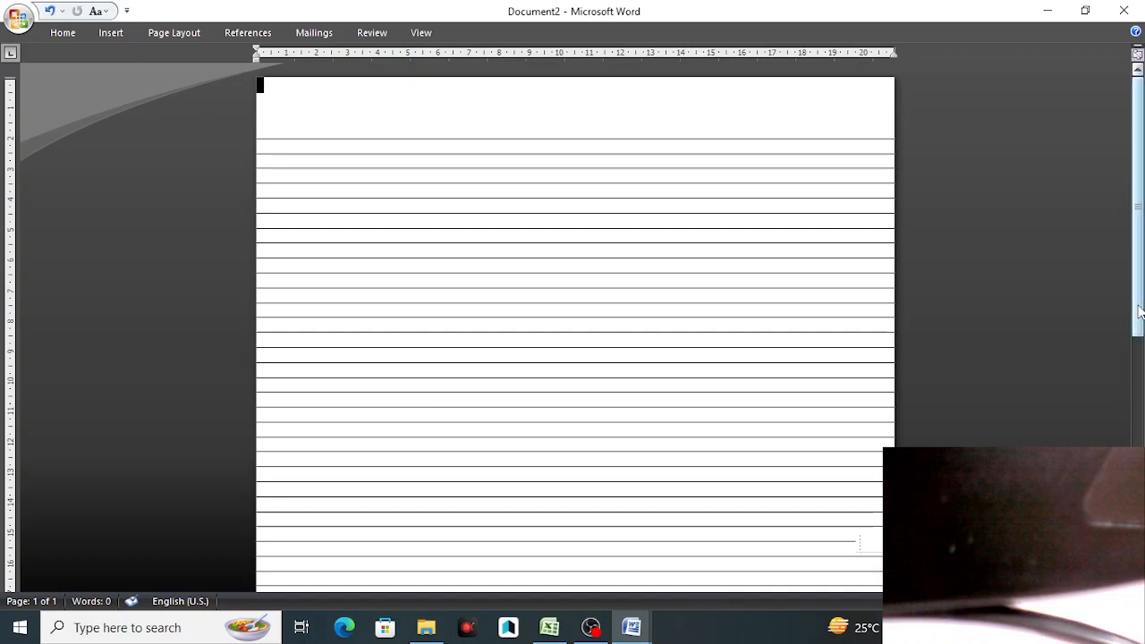
{"action": "scroll", "coordinate": [669, 512], "scroll_direction": "down", "scroll_amount": 5}
{"action": "scroll", "coordinate": [669, 512], "scroll_direction": "up", "scroll_amount": 5}
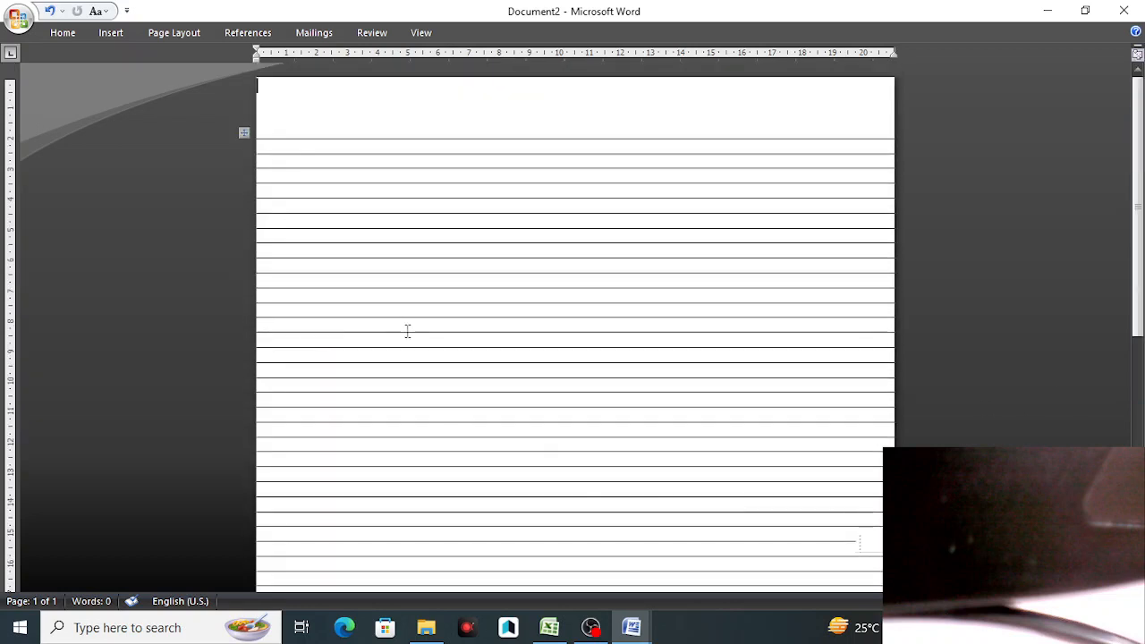
Step: Set the row height of the whole table to 0.8 cm
{"action": "left_click", "coordinate": [244, 132]}
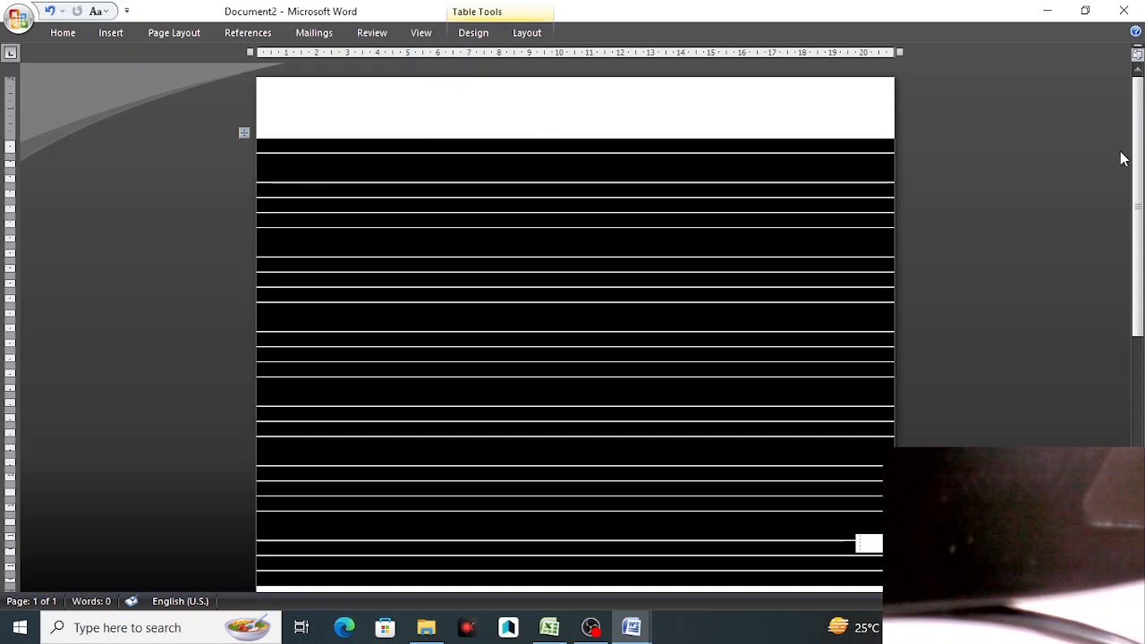
{"action": "left_click_drag", "start_coordinate": [1138, 161], "coordinate": [1138, 345]}
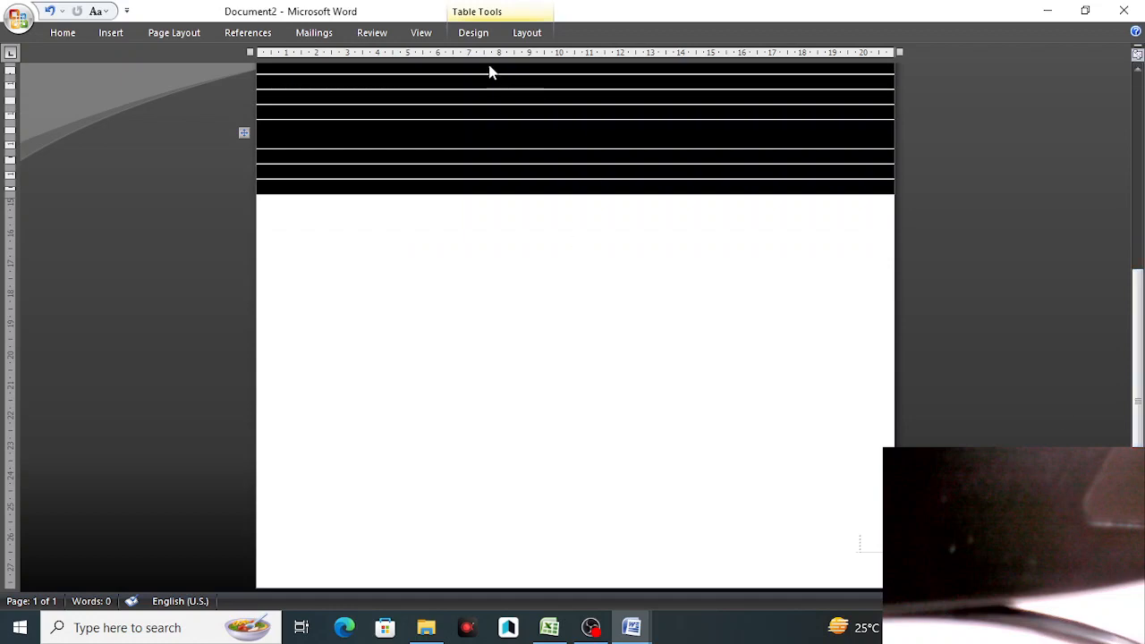
{"action": "left_click", "coordinate": [484, 34]}
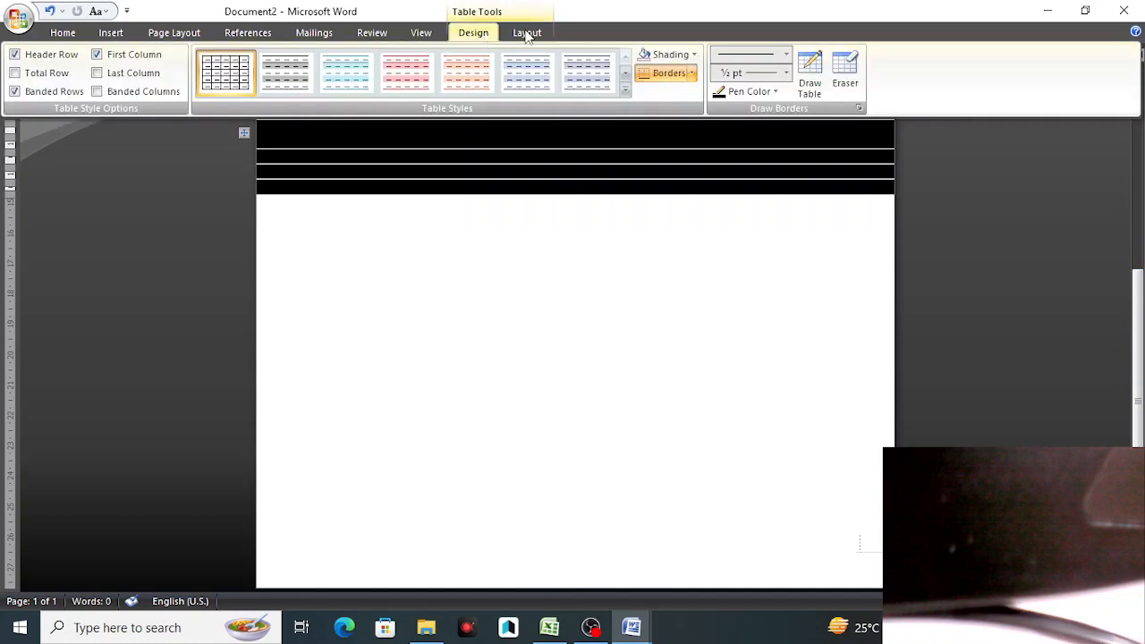
{"action": "left_click", "coordinate": [526, 34]}
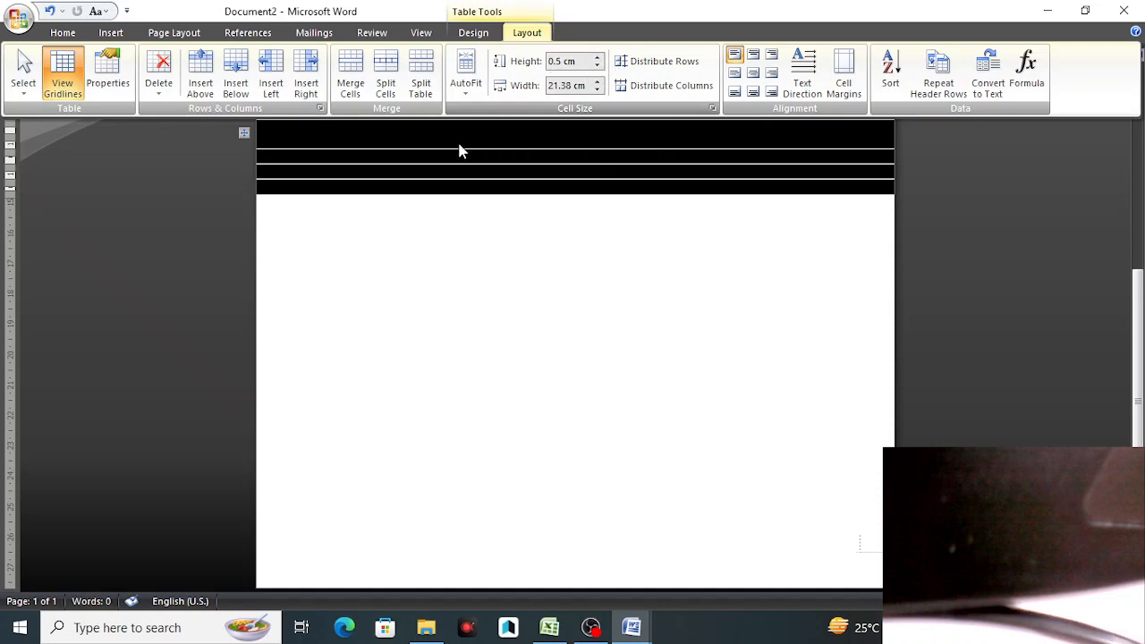
{"action": "left_click", "coordinate": [596, 56]}
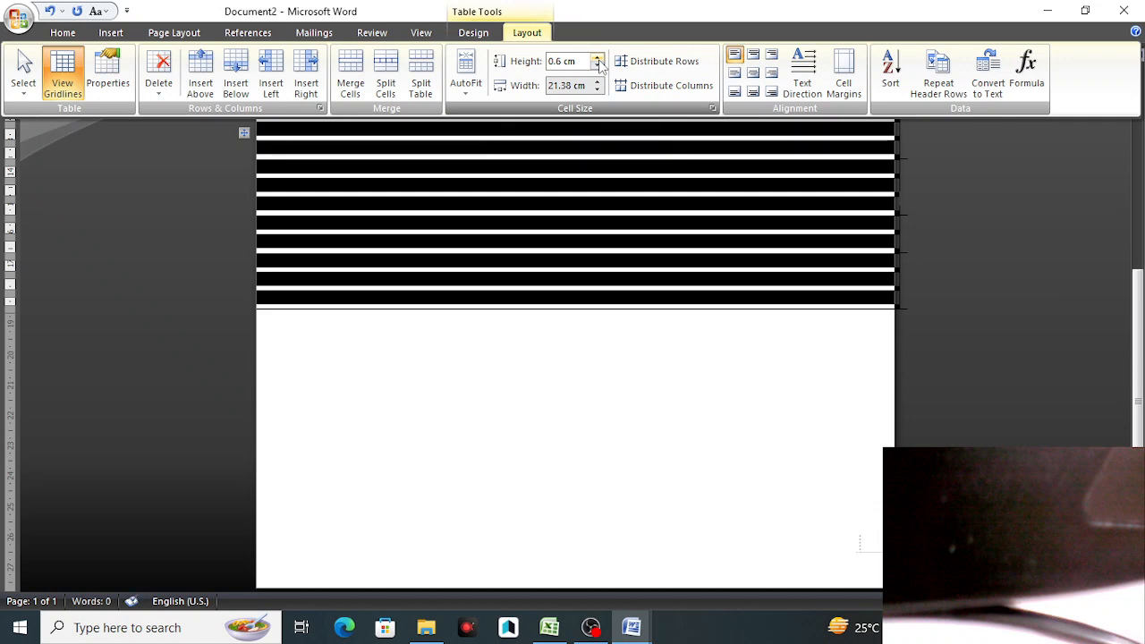
{"action": "left_click", "coordinate": [597, 57]}
{"action": "left_click", "coordinate": [597, 56]}
{"action": "left_click", "coordinate": [597, 57]}
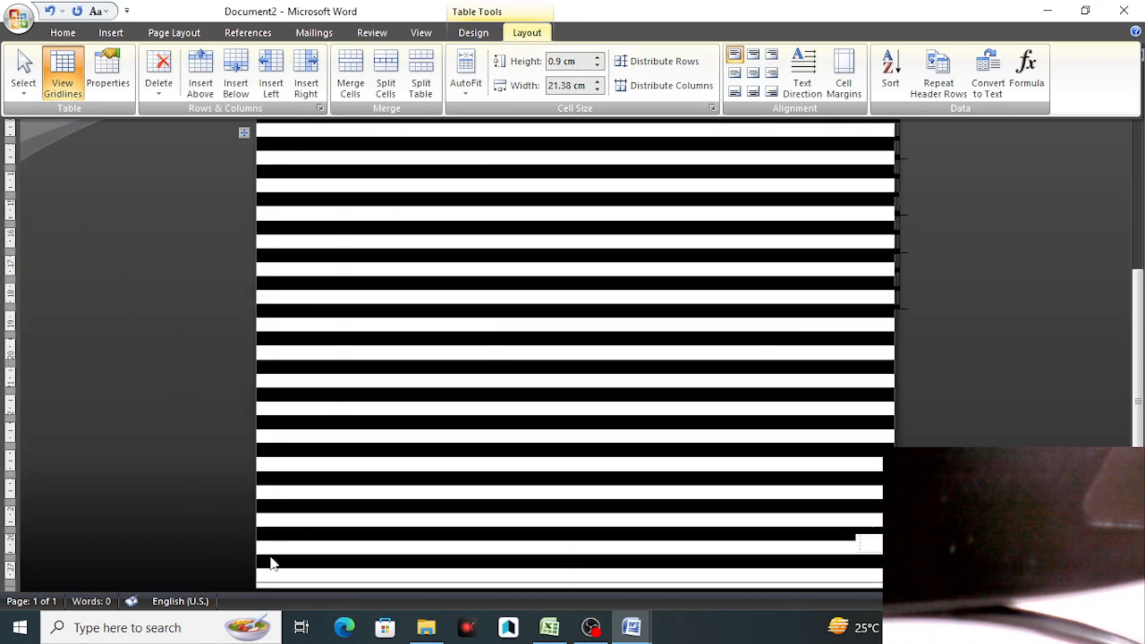
{"action": "left_click", "coordinate": [596, 66]}
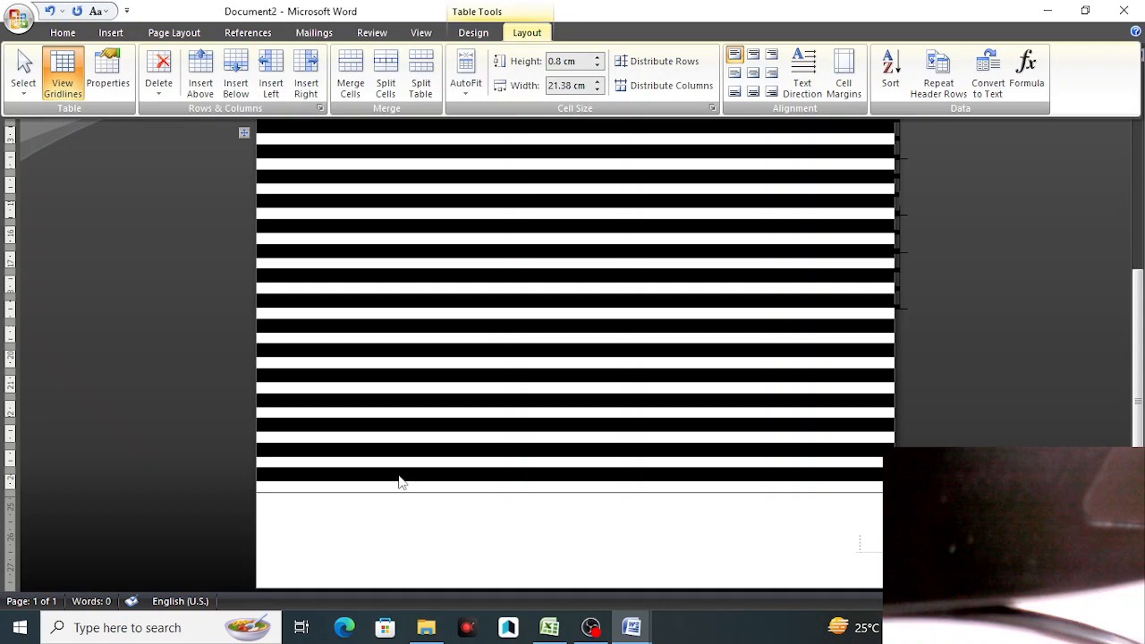
Step: Minimize the ribbon and add one more row at the end of the table
{"action": "key", "text": "ctrl+F1"}
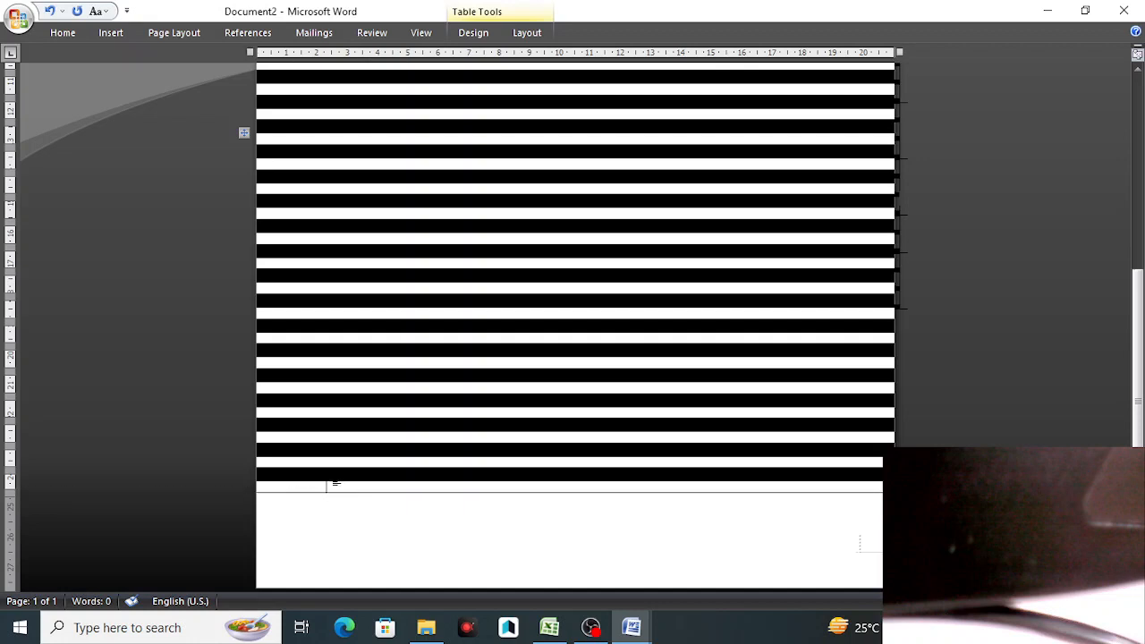
{"action": "left_click", "coordinate": [338, 482]}
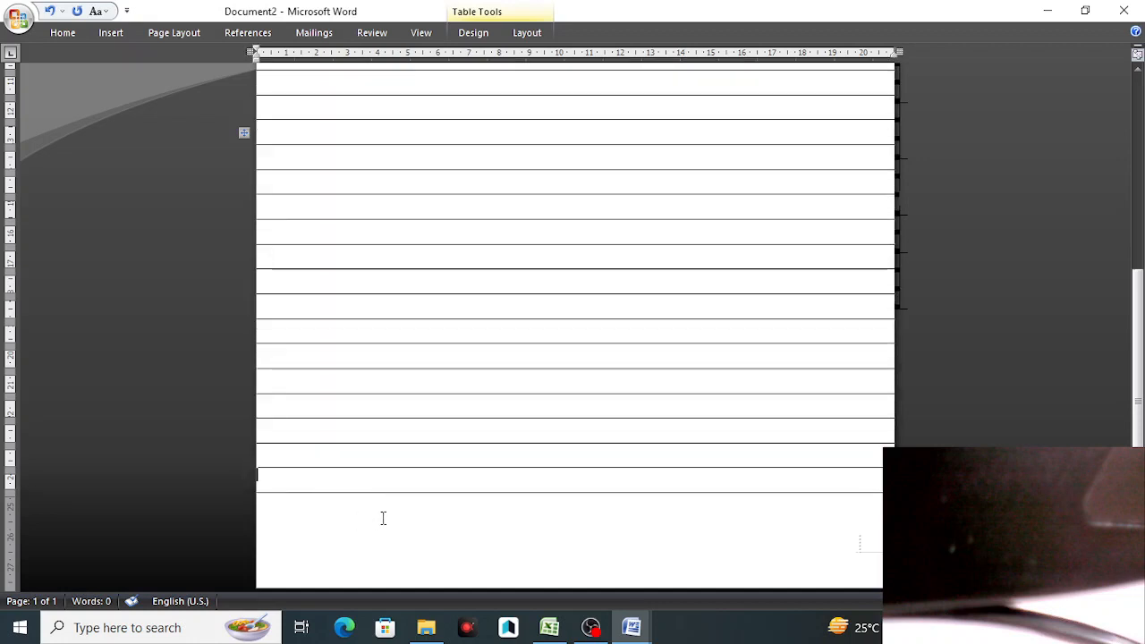
{"action": "key", "text": "Tab"}
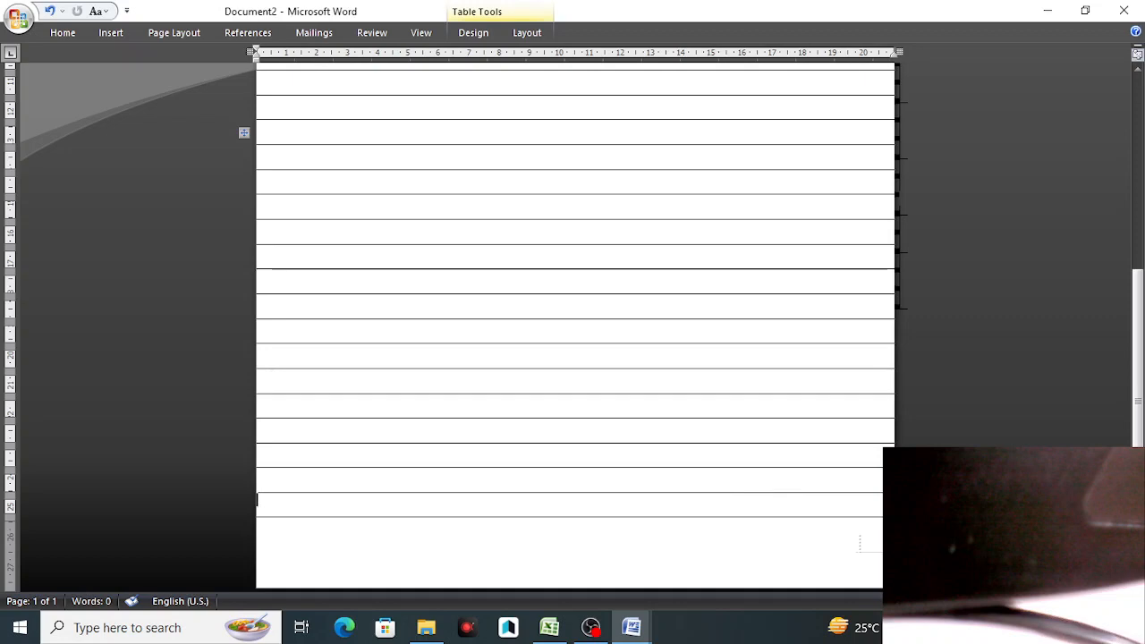
Step: Resize the table to span the full page width and stretch its rows slightly further toward the page's bottom edge
{"action": "left_click_drag", "start_coordinate": [898, 520], "coordinate": [866, 529]}
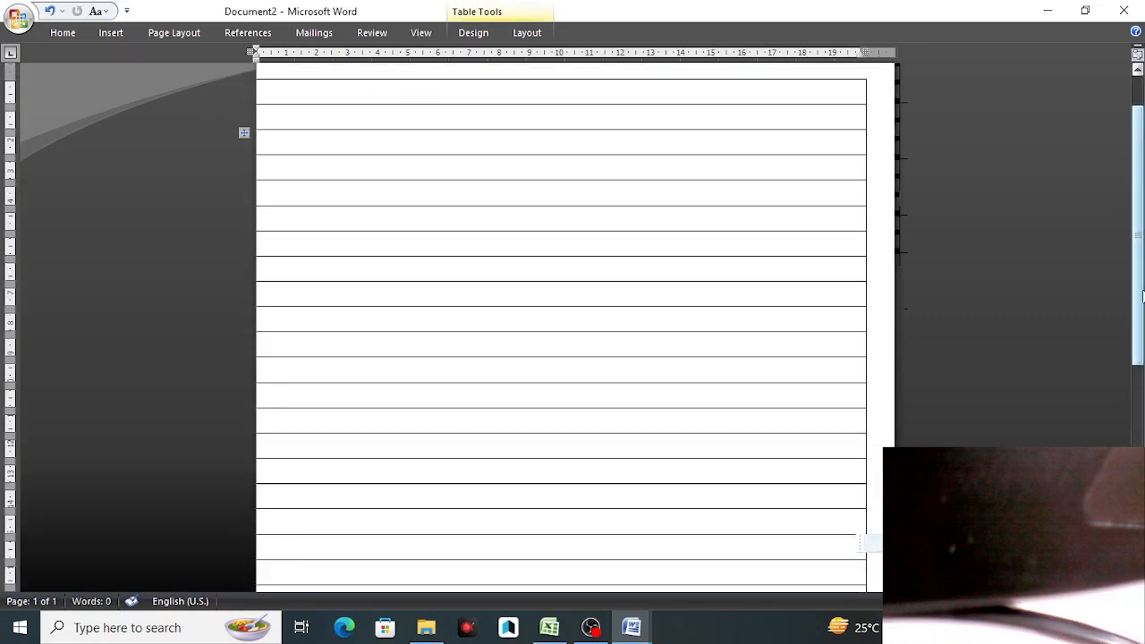
{"action": "scroll", "coordinate": [561, 331], "scroll_direction": "down", "scroll_amount": 5}
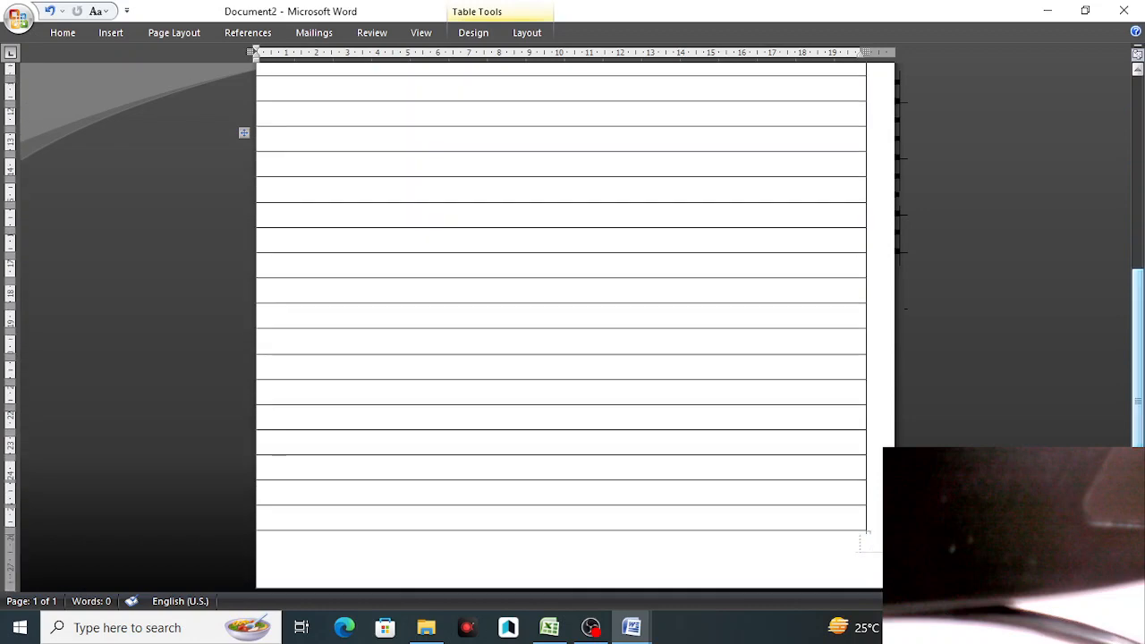
{"action": "left_click_drag", "start_coordinate": [865, 533], "coordinate": [894, 529]}
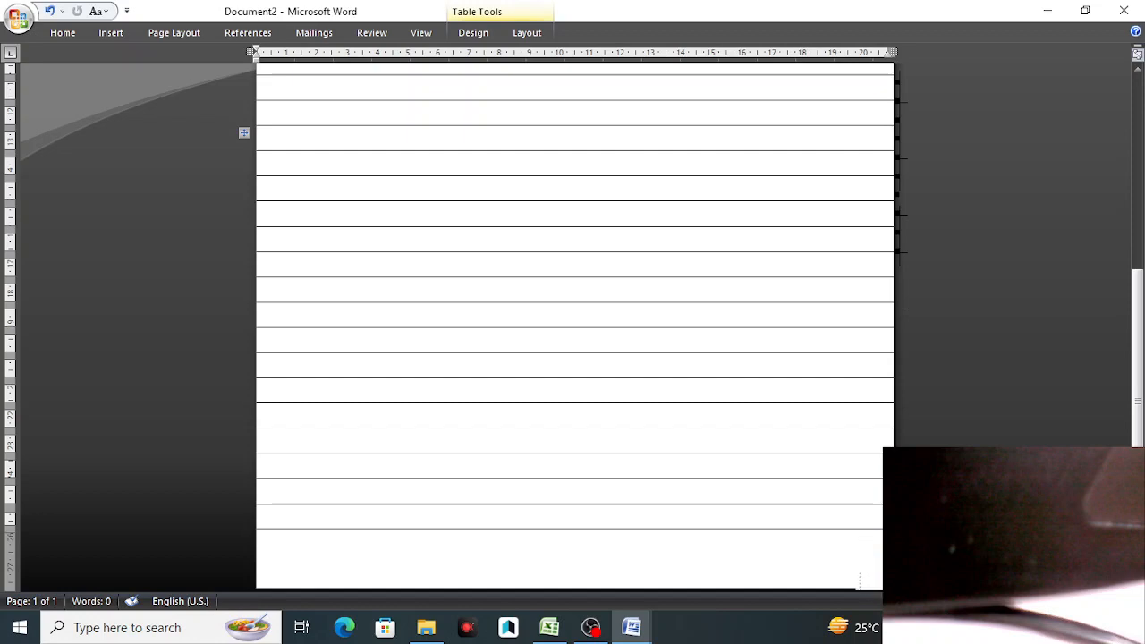
{"action": "left_click_drag", "start_coordinate": [572, 529], "coordinate": [571, 534]}
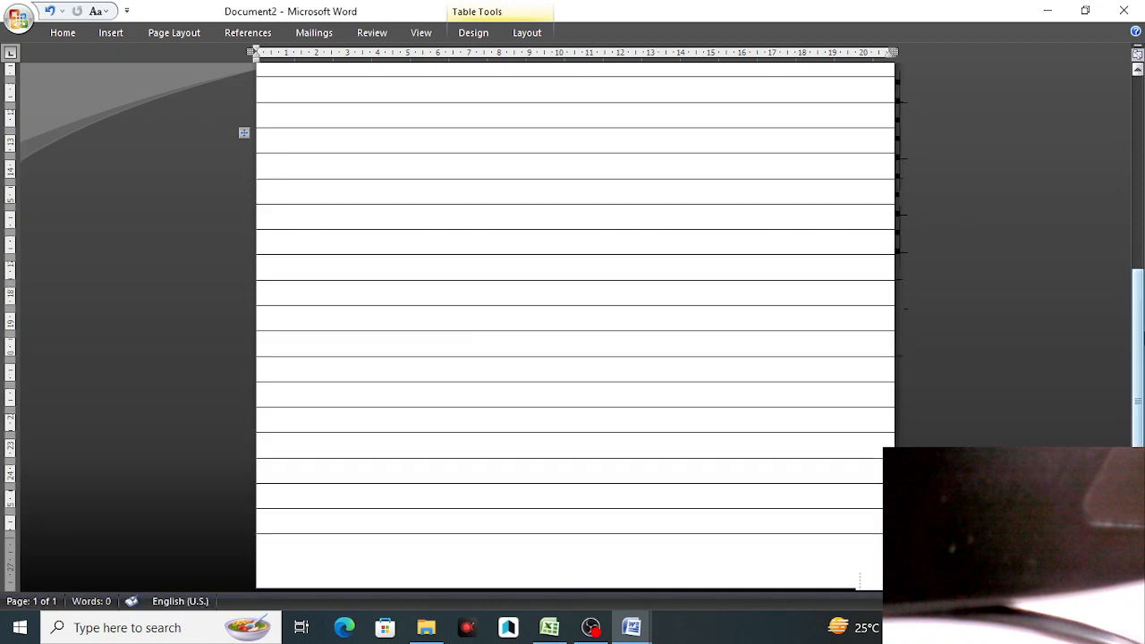
Step: Move the whole table slightly down to leave about 2.4 cm of header space, and place the cursor in the header area
{"action": "left_click_drag", "start_coordinate": [1139, 324], "coordinate": [1140, 131]}
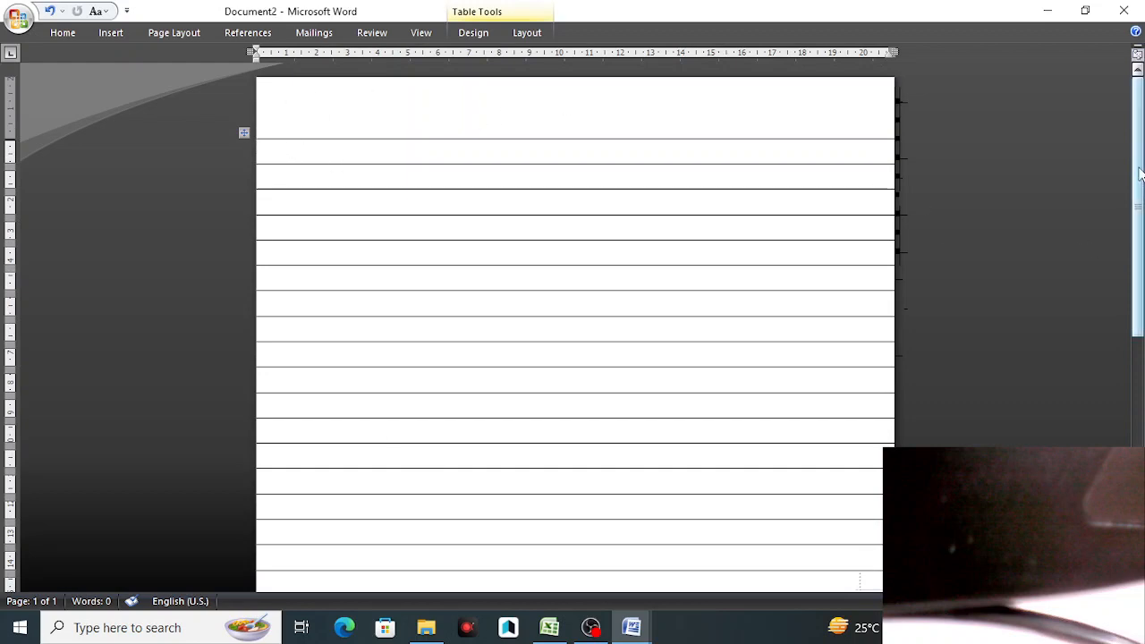
{"action": "left_click_drag", "start_coordinate": [1140, 173], "coordinate": [265, 133]}
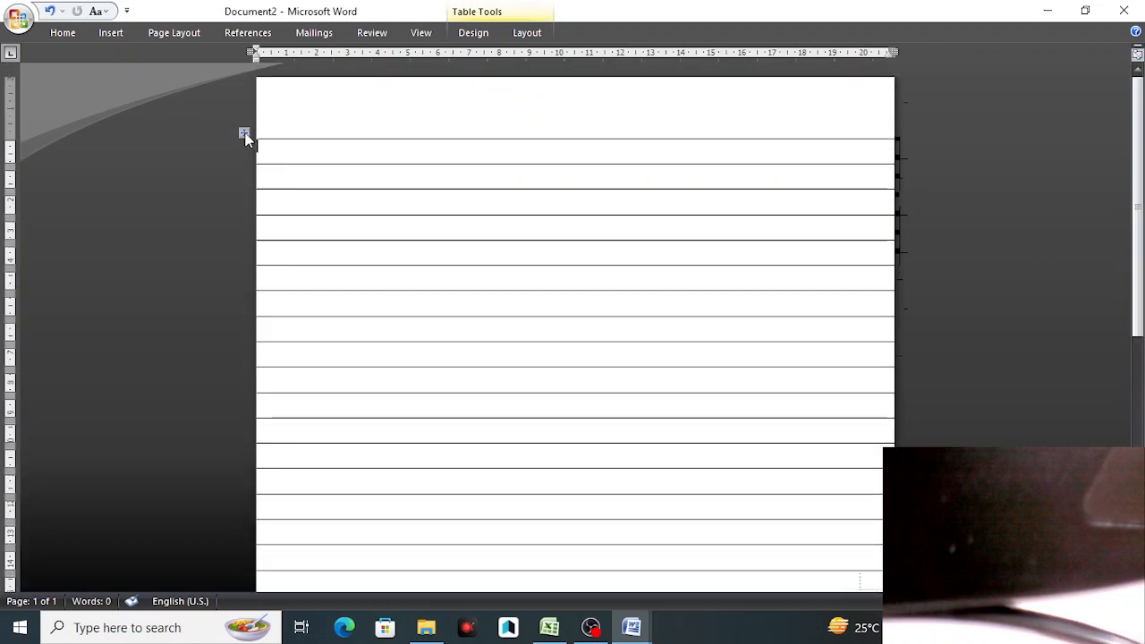
{"action": "left_click", "coordinate": [244, 135]}
{"action": "mouse_move", "coordinate": [244, 135]}
{"action": "left_mouse_down"}
{"action": "mouse_move", "coordinate": [251, 186]}
{"action": "mouse_move", "coordinate": [246, 147]}
{"action": "left_mouse_up"}
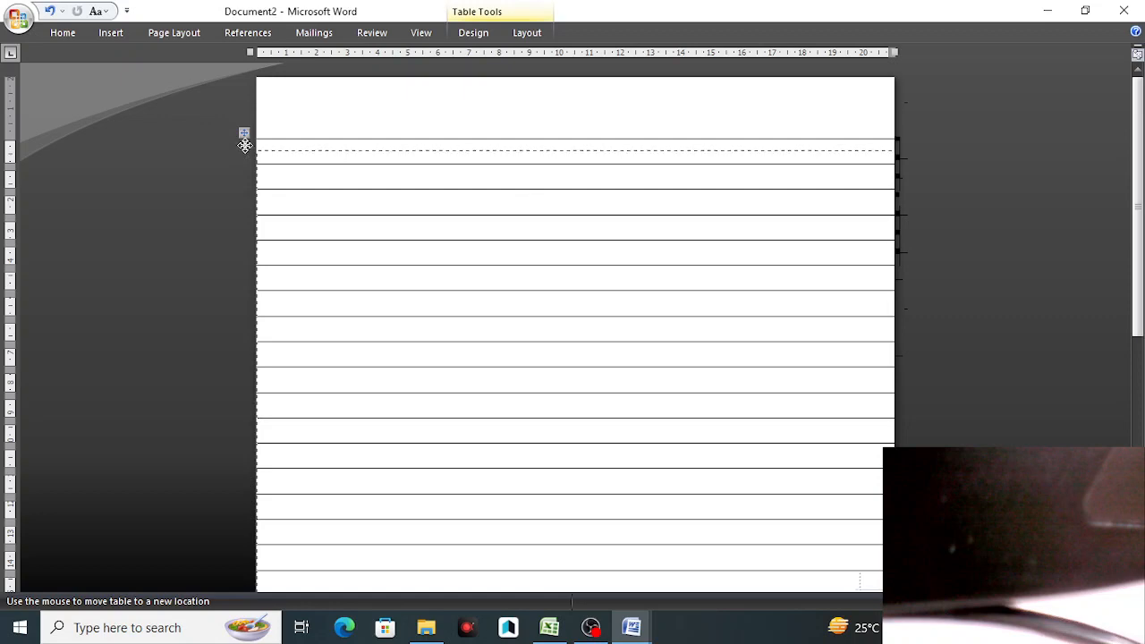
{"action": "left_click_drag", "start_coordinate": [245, 145], "coordinate": [245, 147]}
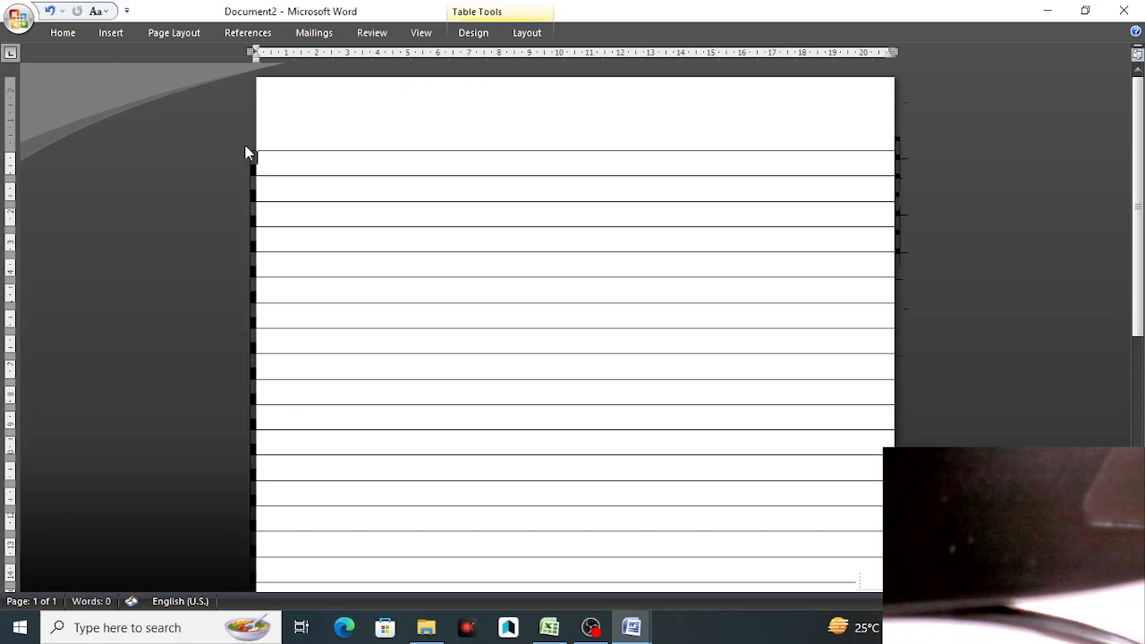
{"action": "left_click", "coordinate": [561, 148]}
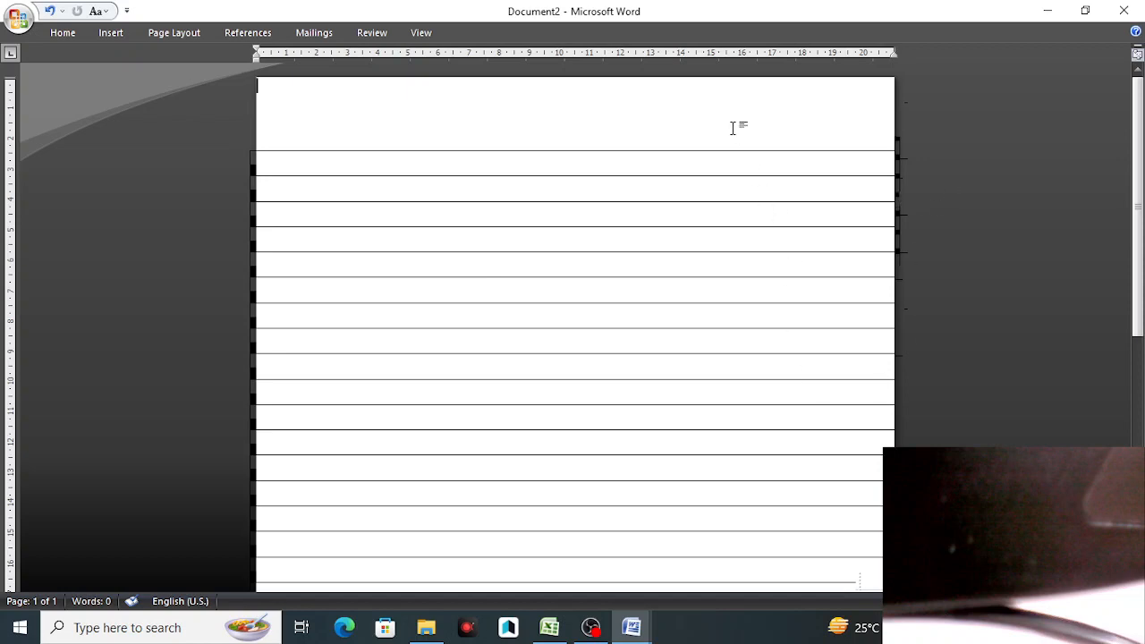
Step: Check the ruled page from top to bottom in print preview and return to editing
{"action": "key", "text": "ctrl+F2"}
{"action": "left_click", "coordinate": [372, 326]}
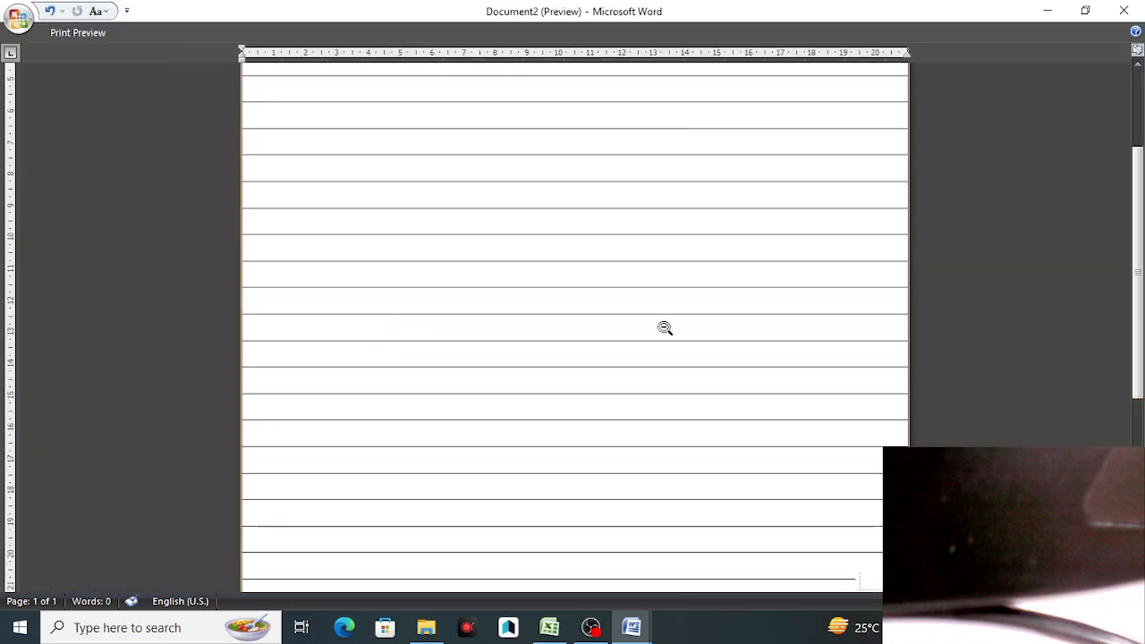
{"action": "left_click_drag", "start_coordinate": [1140, 375], "coordinate": [1130, 128]}
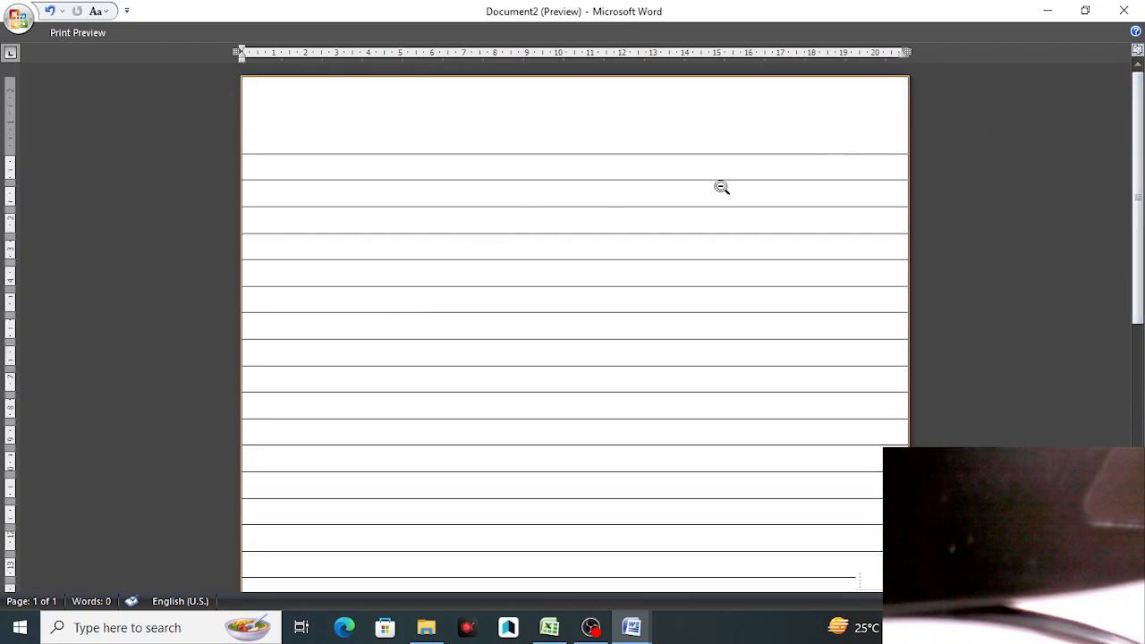
{"action": "left_click", "coordinate": [93, 33]}
{"action": "left_click", "coordinate": [587, 72]}
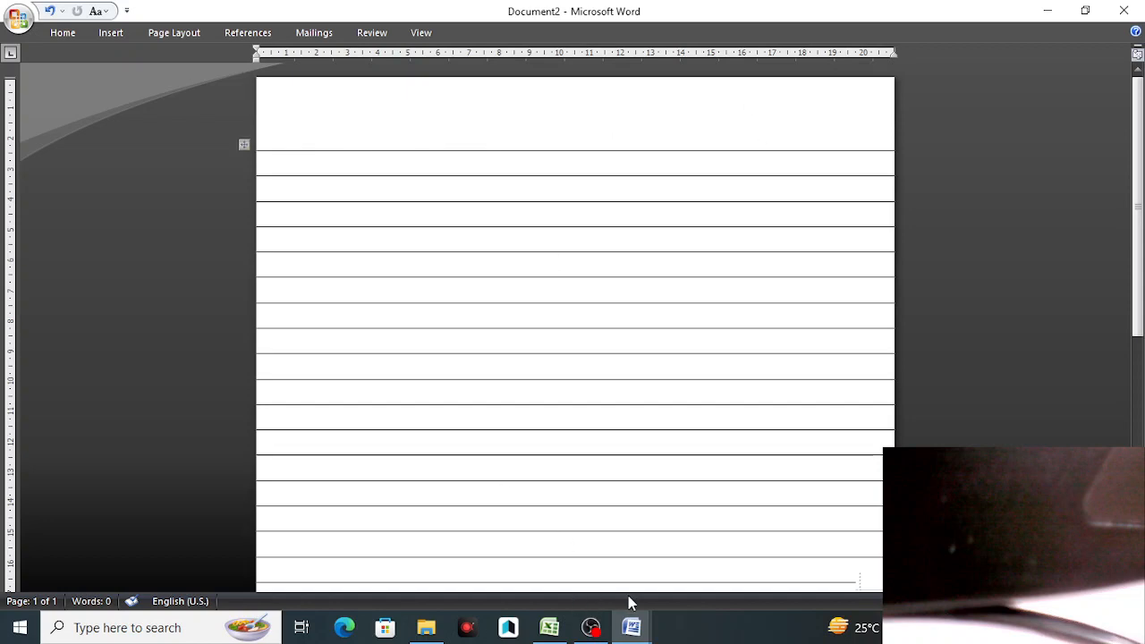
Step: View the finished notebook page in Document1 for its margin lines and header layout, and return to Document2
{"action": "mouse_move", "coordinate": [633, 628]}
{"action": "left_click", "coordinate": [550, 578]}
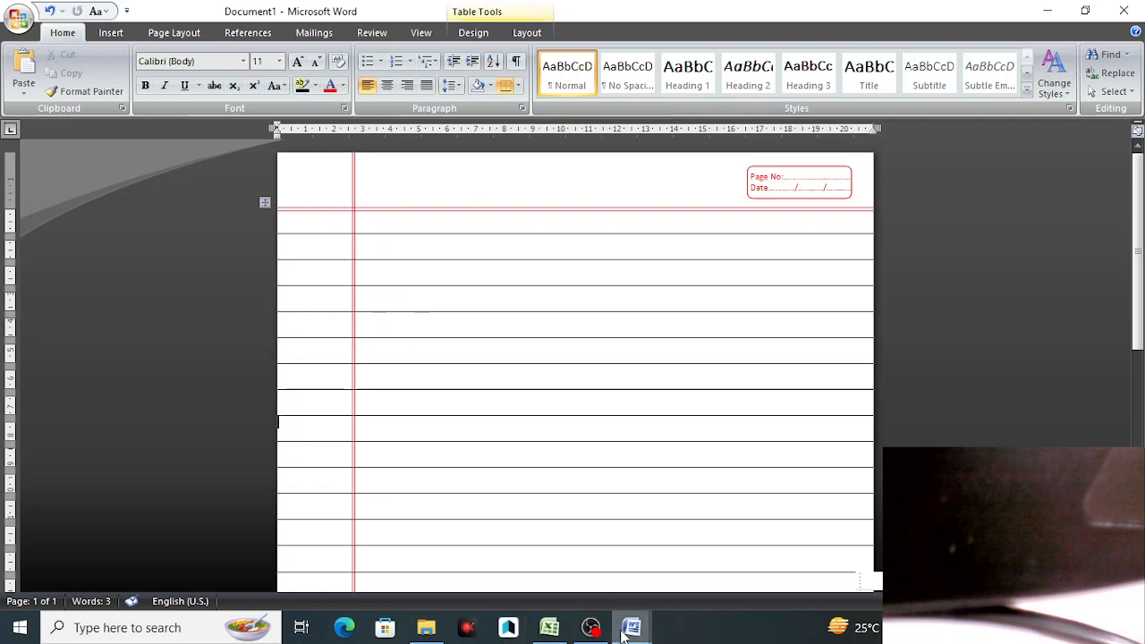
{"action": "mouse_move", "coordinate": [632, 630]}
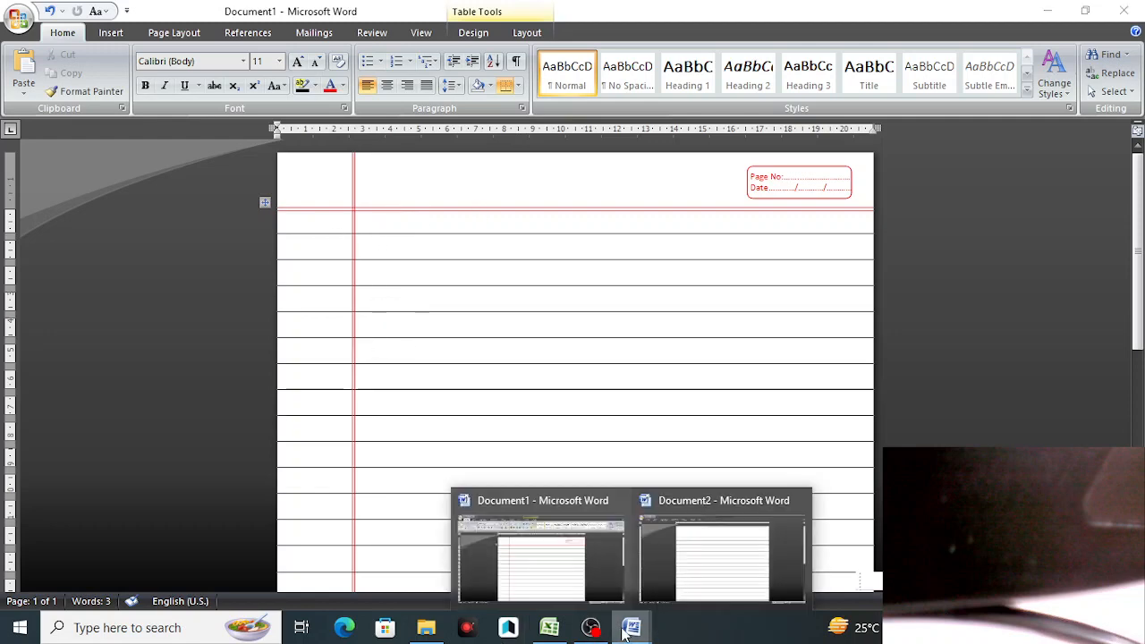
{"action": "left_click", "coordinate": [709, 577]}
{"action": "left_click", "coordinate": [711, 577]}
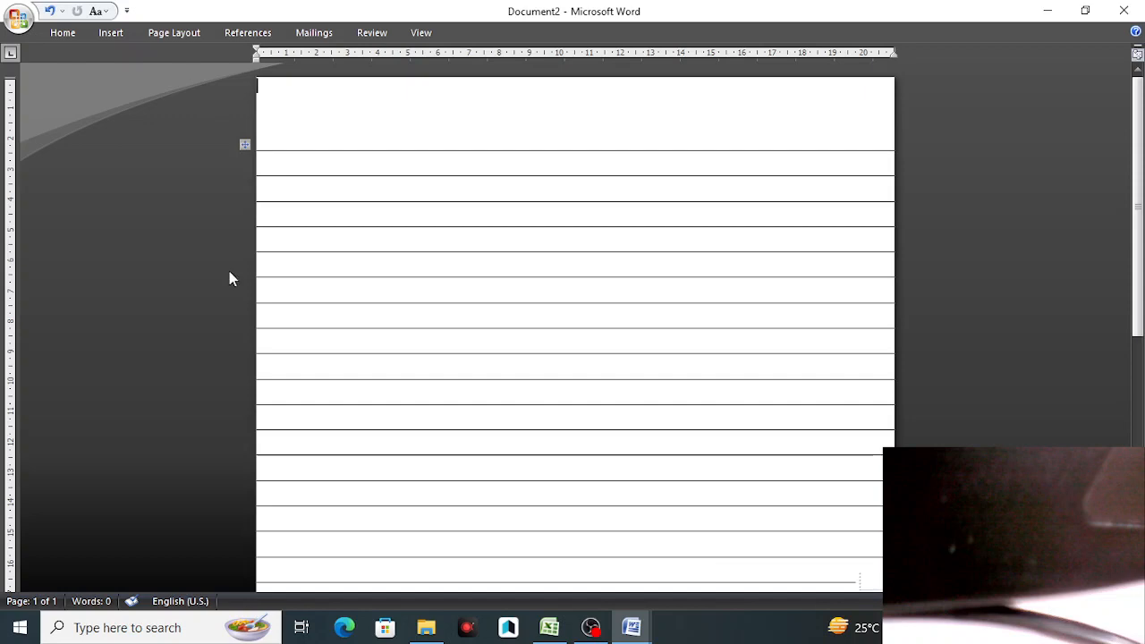
Step: Draw a vertical straight line about 18.6 cm long from the page's top edge, about 2.3 cm from its left edge
{"action": "left_click", "coordinate": [117, 33]}
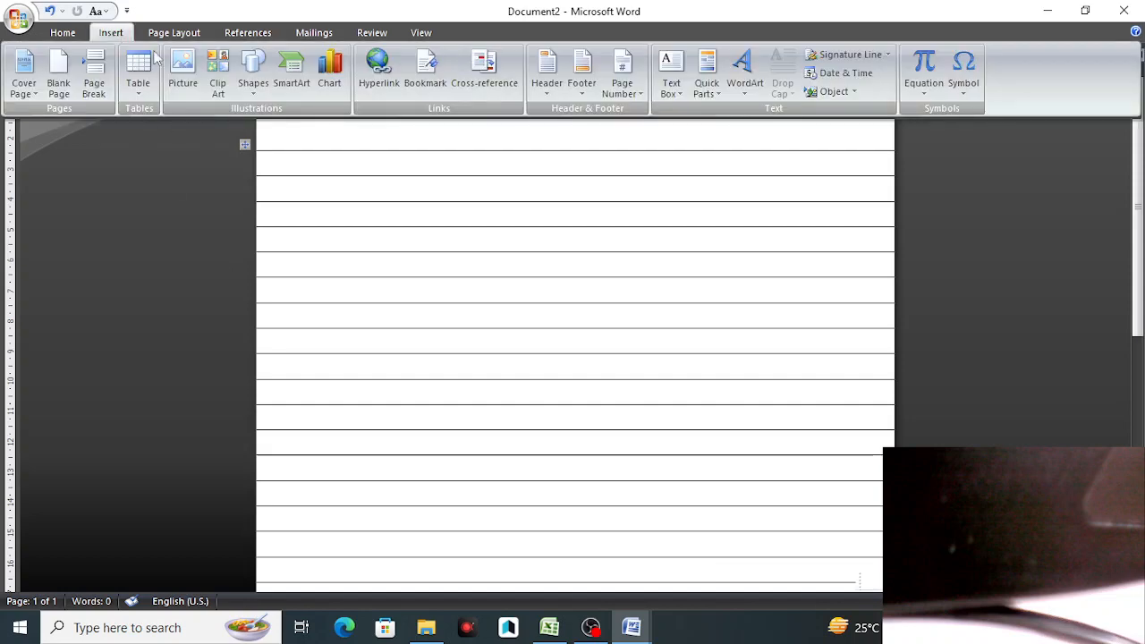
{"action": "left_click", "coordinate": [253, 90]}
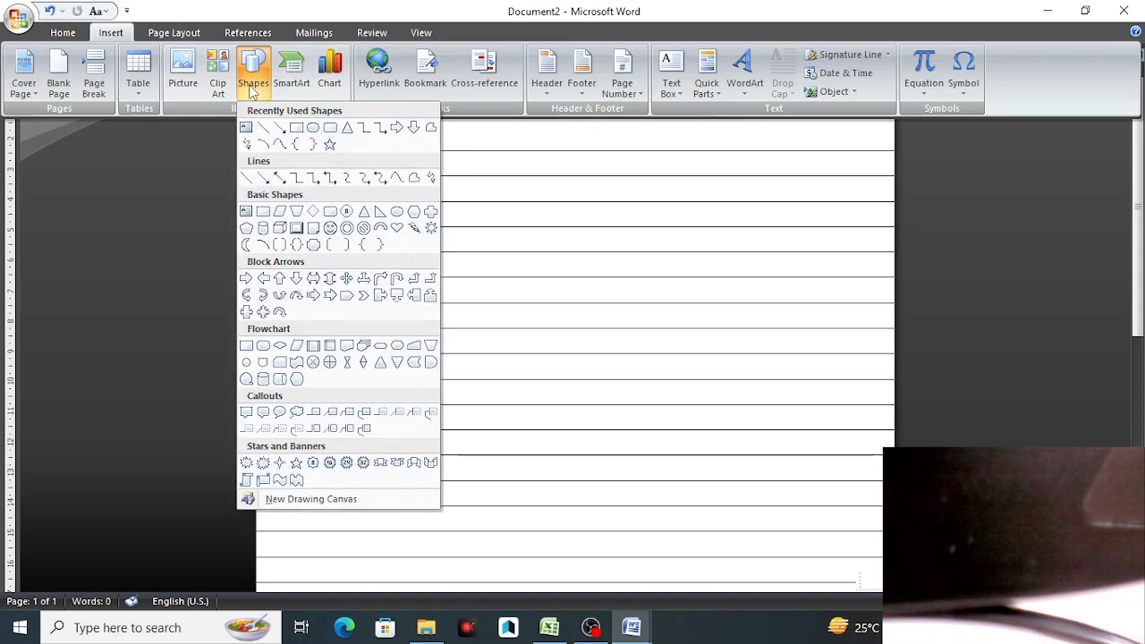
{"action": "left_click", "coordinate": [263, 128]}
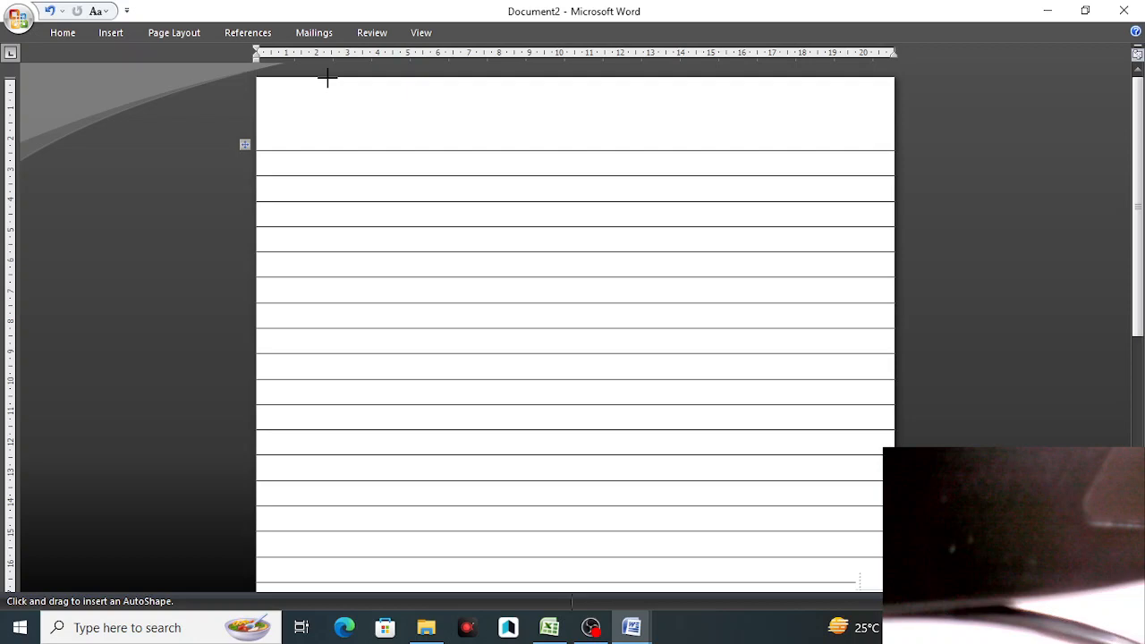
{"action": "mouse_move", "coordinate": [327, 79]}
{"action": "left_mouse_down"}
{"action": "mouse_move", "coordinate": [314, 184]}
{"action": "mouse_move", "coordinate": [327, 631]}
{"action": "left_mouse_up"}
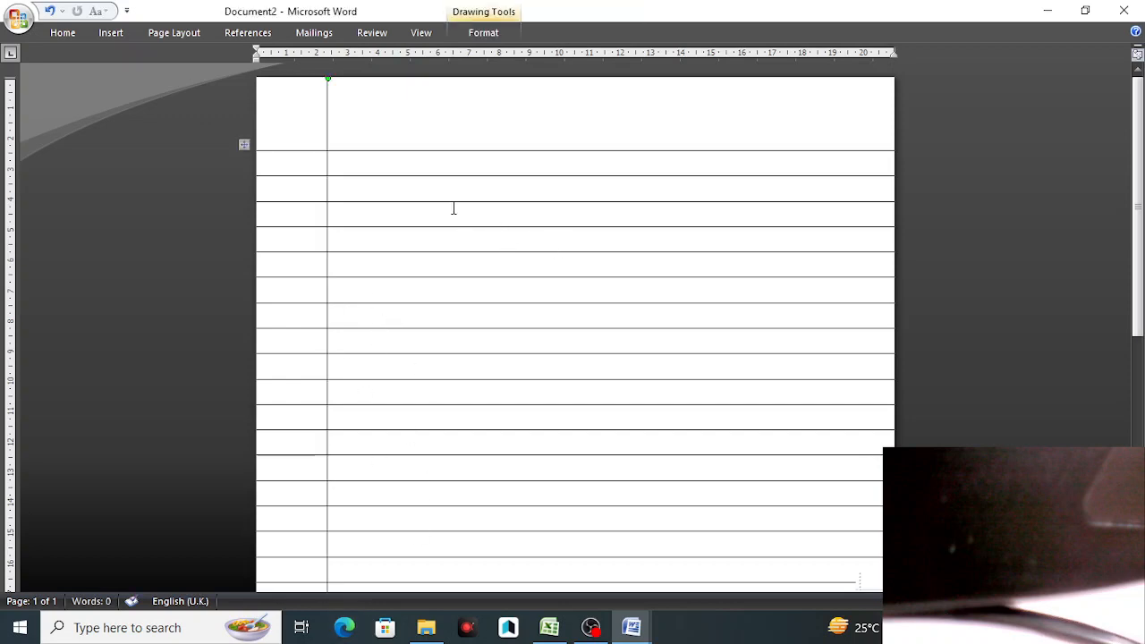
Step: Set the outline colour of the vertical margin line to red
{"action": "left_click", "coordinate": [484, 33]}
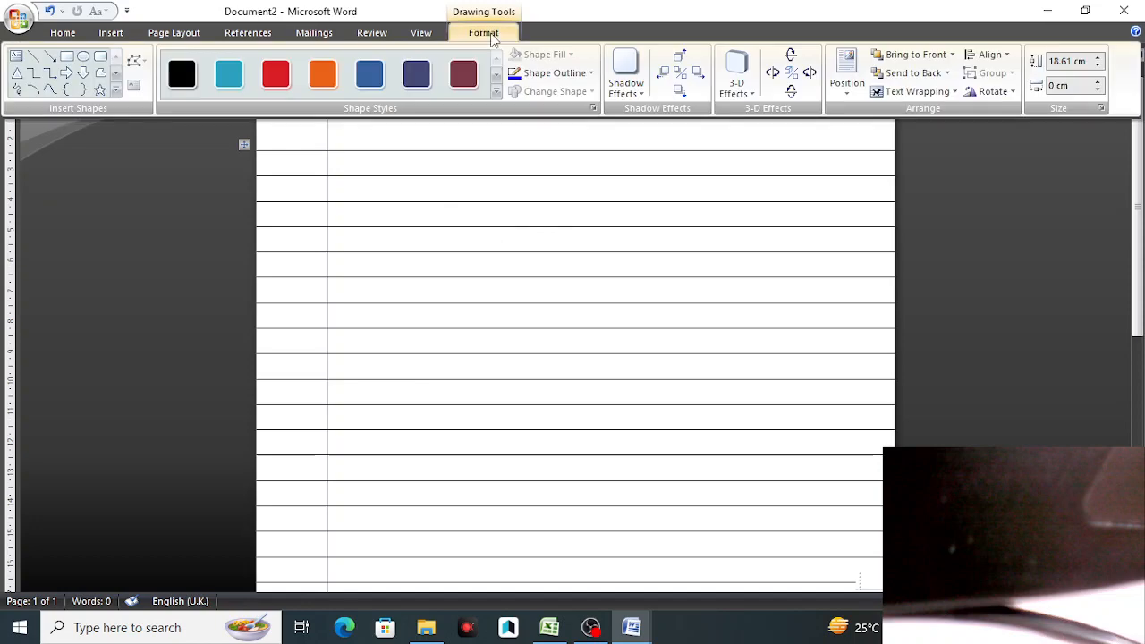
{"action": "left_click", "coordinate": [484, 33]}
{"action": "left_click", "coordinate": [491, 34]}
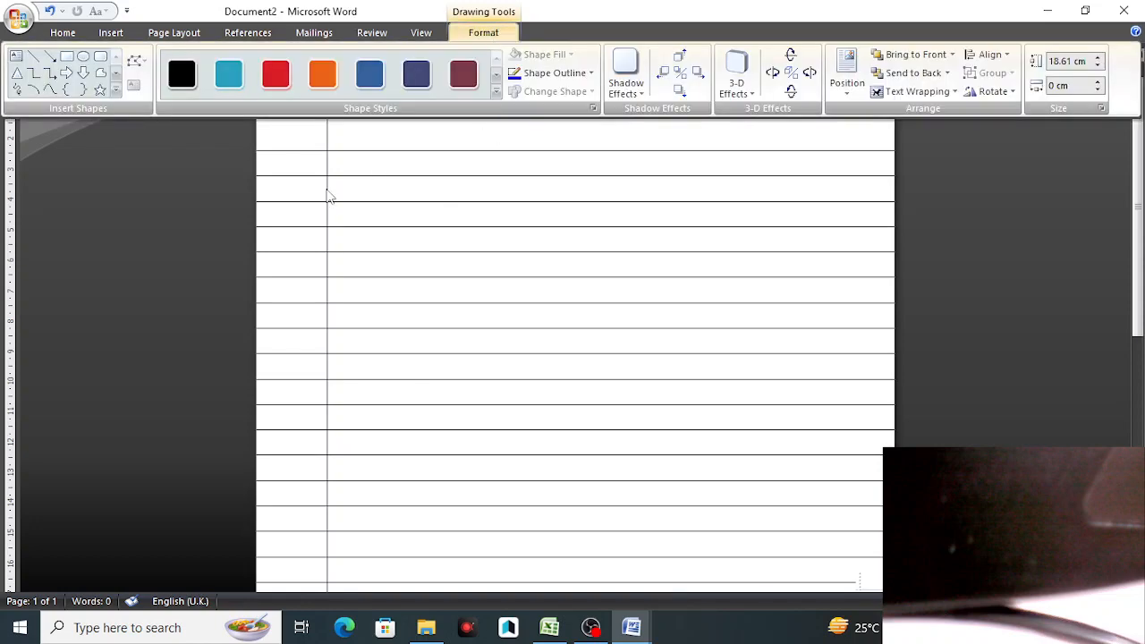
{"action": "left_click", "coordinate": [561, 77]}
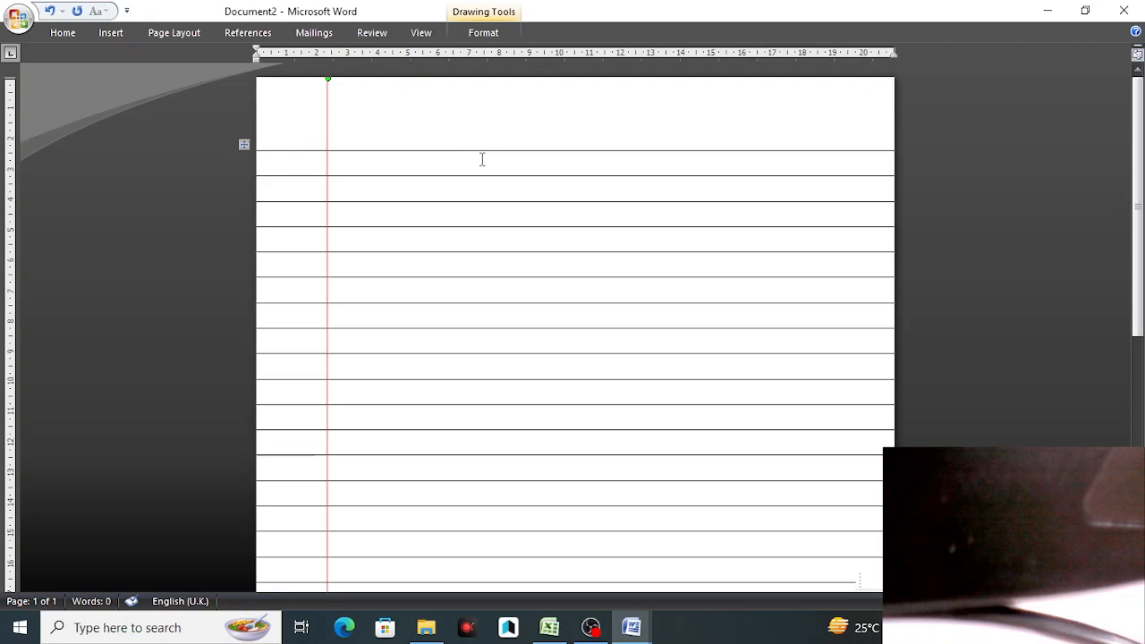
Step: Duplicate the red vertical margin line
{"action": "key", "text": "super+plus"}
{"action": "key", "text": "super+plus"}
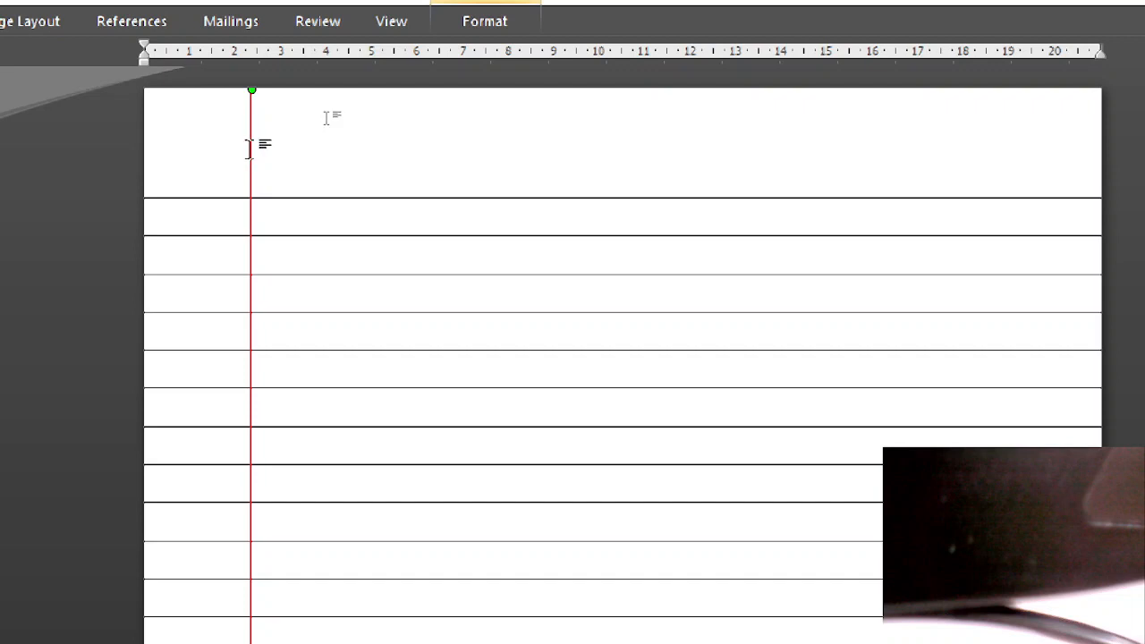
{"action": "key", "text": "ctrl+d"}
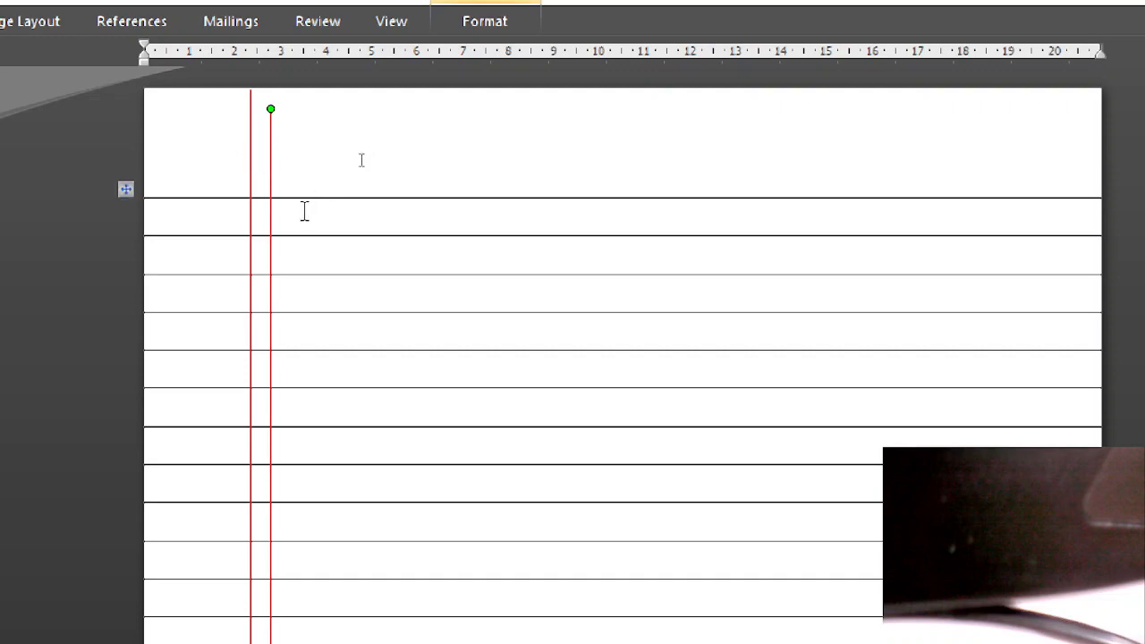
{"action": "key", "text": "Escape"}
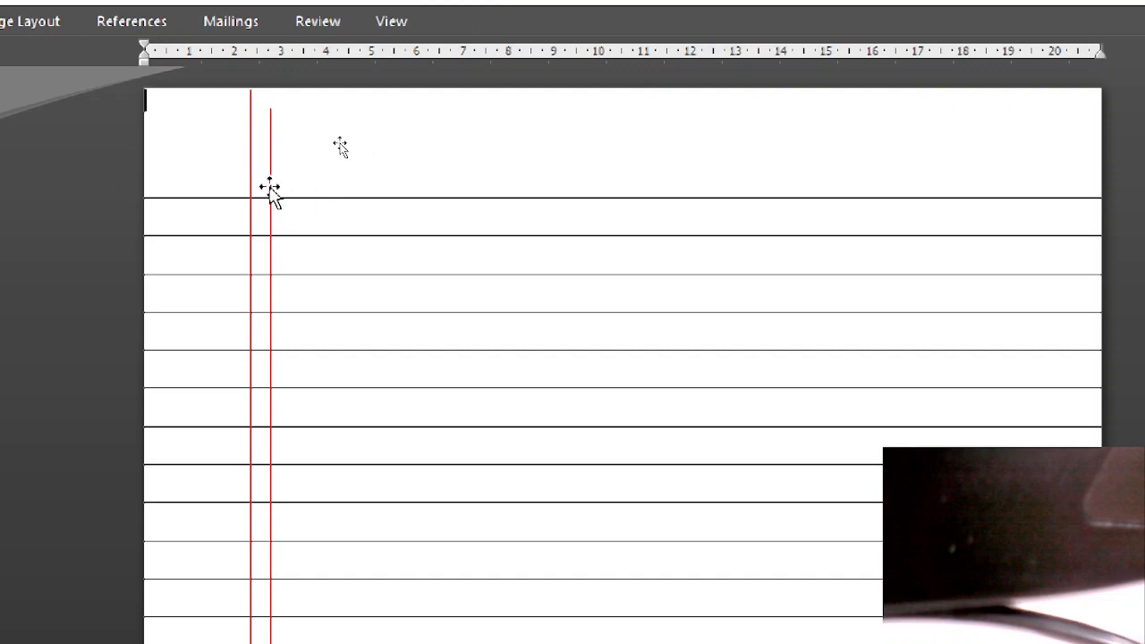
Step: Move the duplicate red line up to the page's top edge and left until it sits just beside the original, about 0.1 cm apart
{"action": "left_click", "coordinate": [270, 190]}
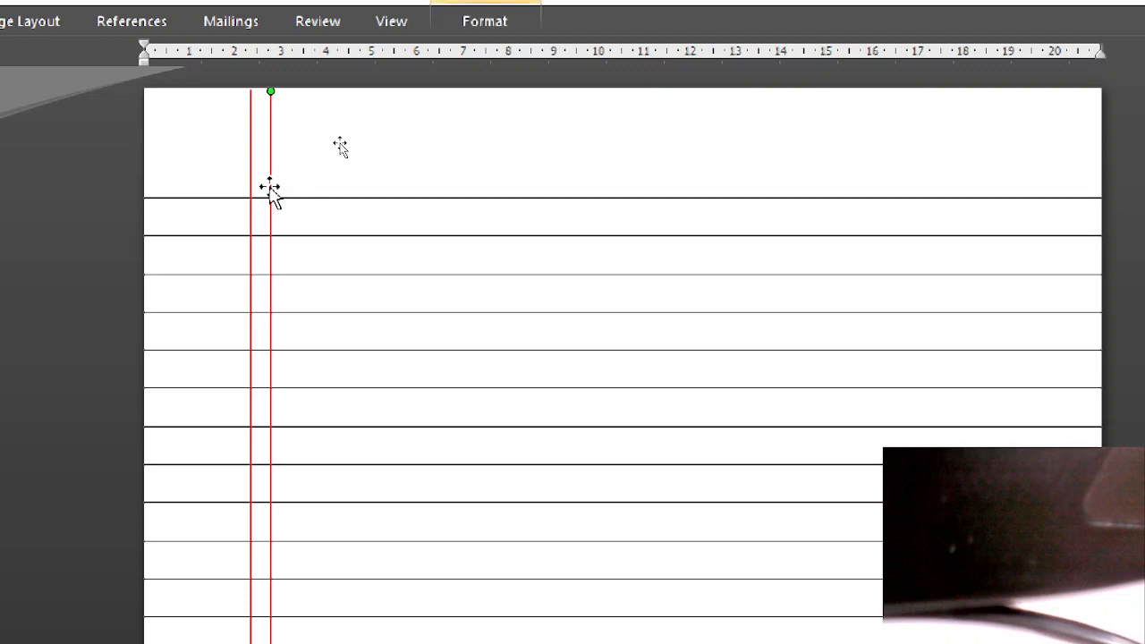
{"action": "key", "text": "Left"}
{"action": "key", "text": "Left"}
{"action": "key", "text": "ctrl+Left"}
{"action": "key", "text": "ctrl+Left"}
{"action": "key", "text": "ctrl+Left"}
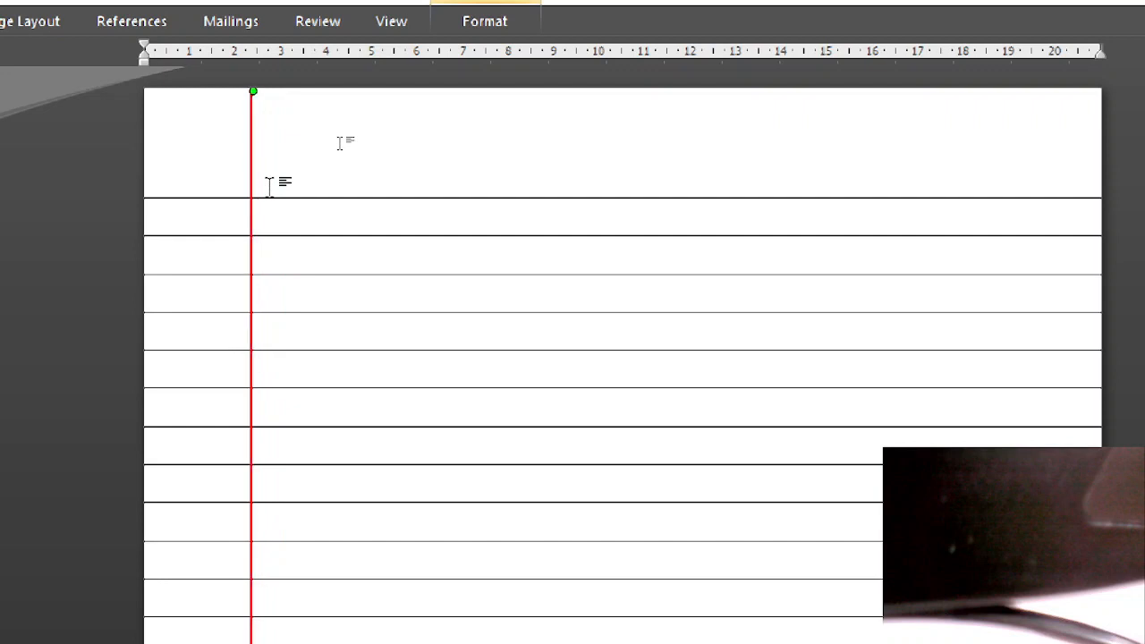
{"action": "key", "text": "ctrl+Right"}
{"action": "key", "text": "ctrl+Right"}
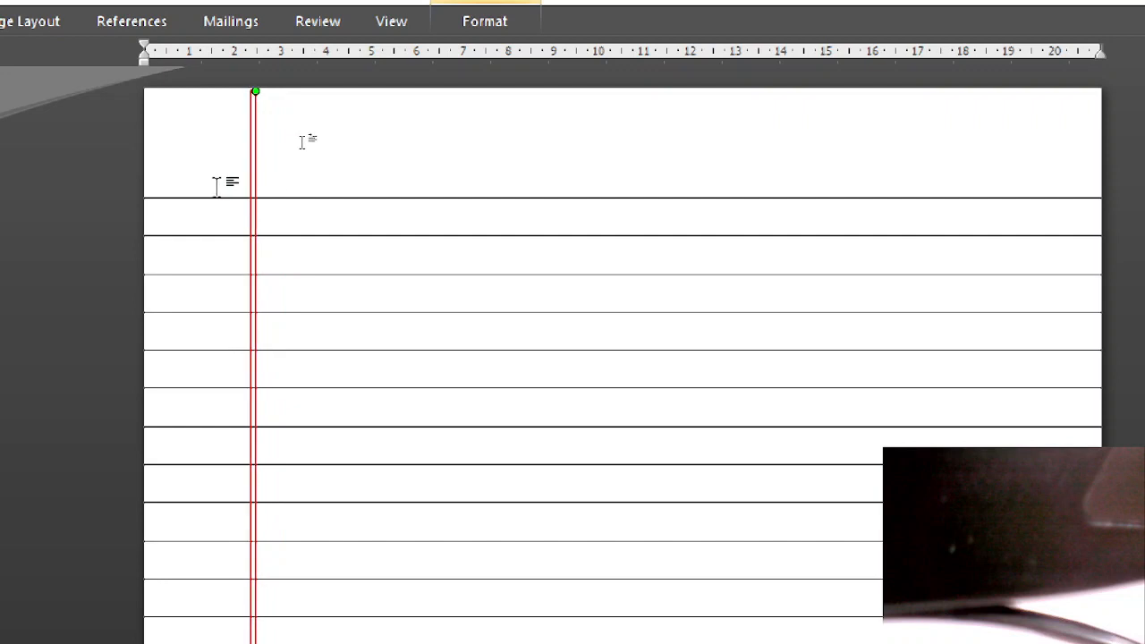
{"action": "left_click", "coordinate": [349, 127]}
{"action": "left_click", "coordinate": [255, 108]}
{"action": "left_click", "coordinate": [310, 115]}
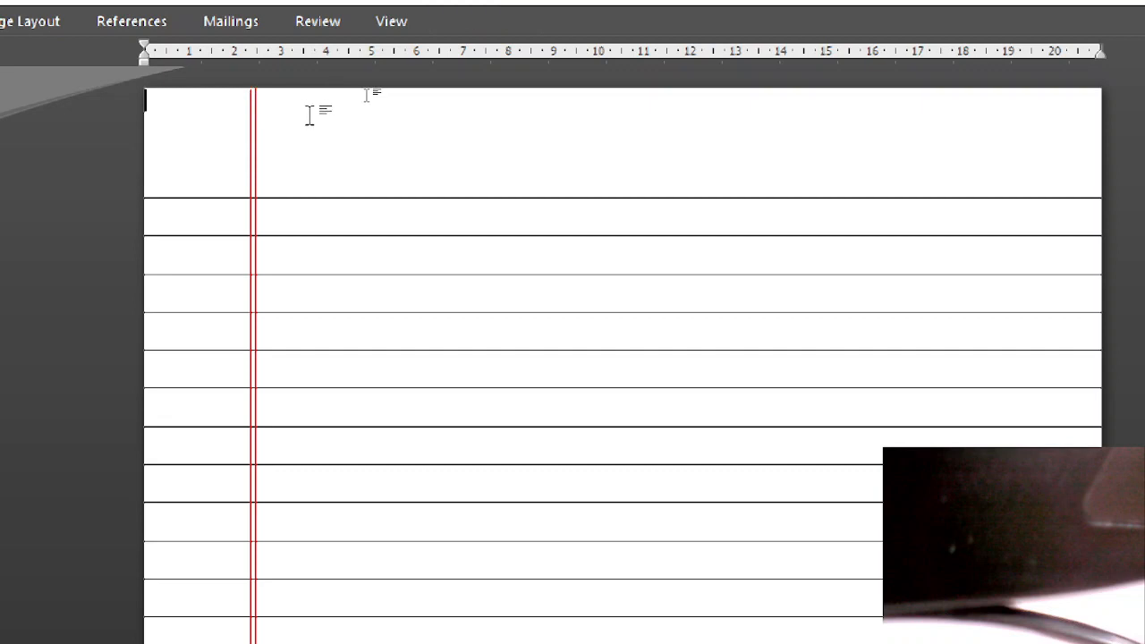
{"action": "left_click", "coordinate": [251, 104]}
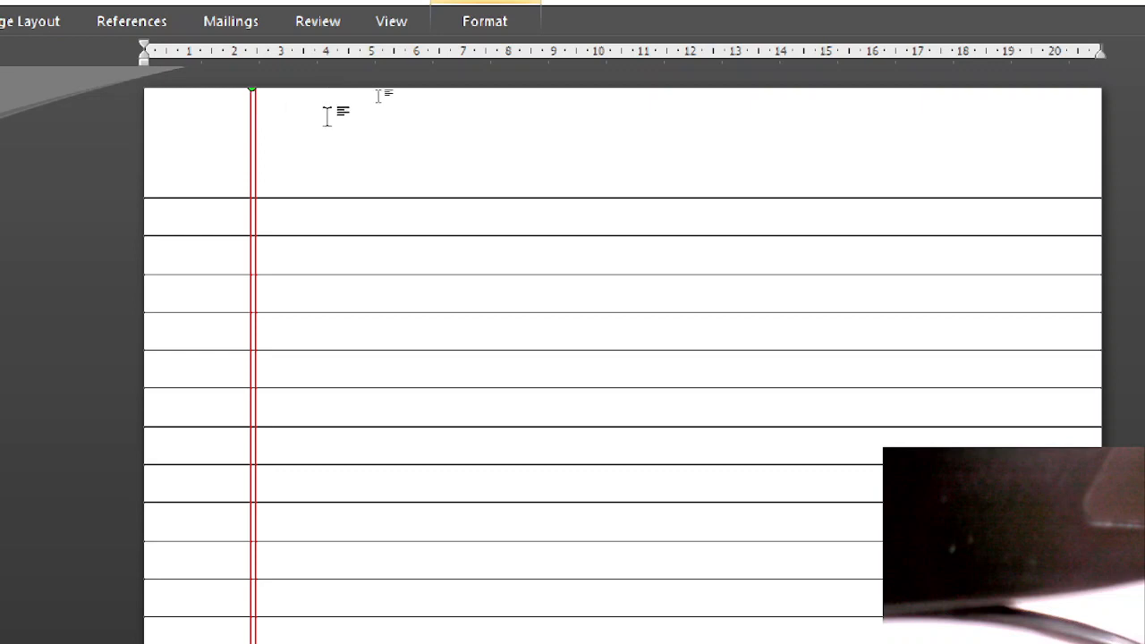
{"action": "left_click", "coordinate": [328, 112]}
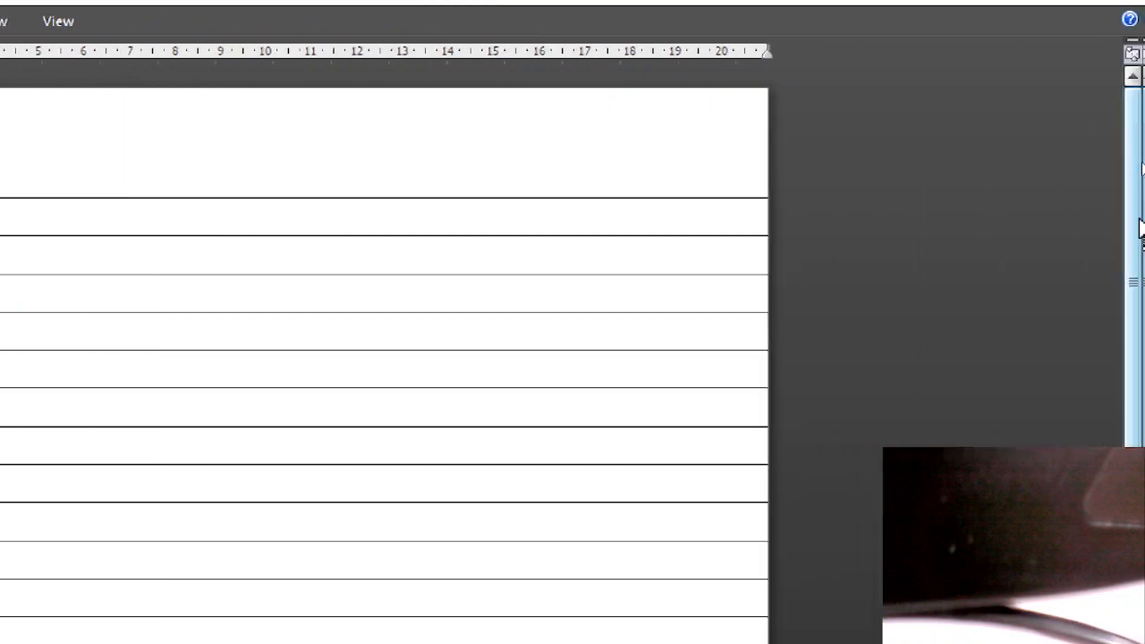
Step: Extend the right-hand red margin line straight down to the page's bottom edge
{"action": "left_click_drag", "start_coordinate": [1142, 232], "coordinate": [1141, 530]}
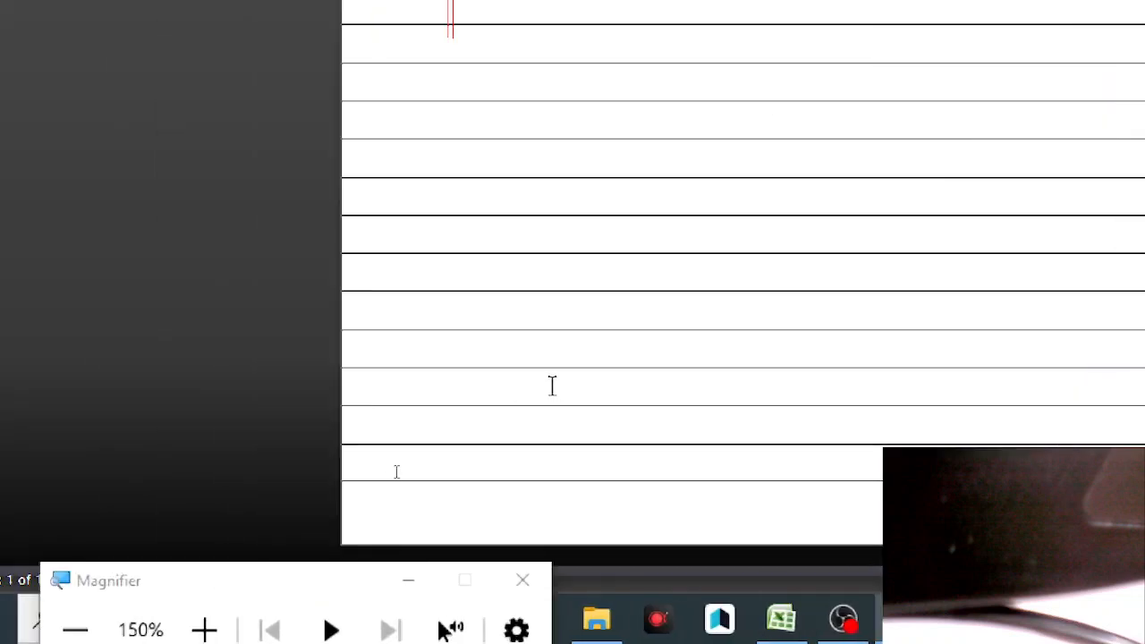
{"action": "left_click", "coordinate": [454, 107]}
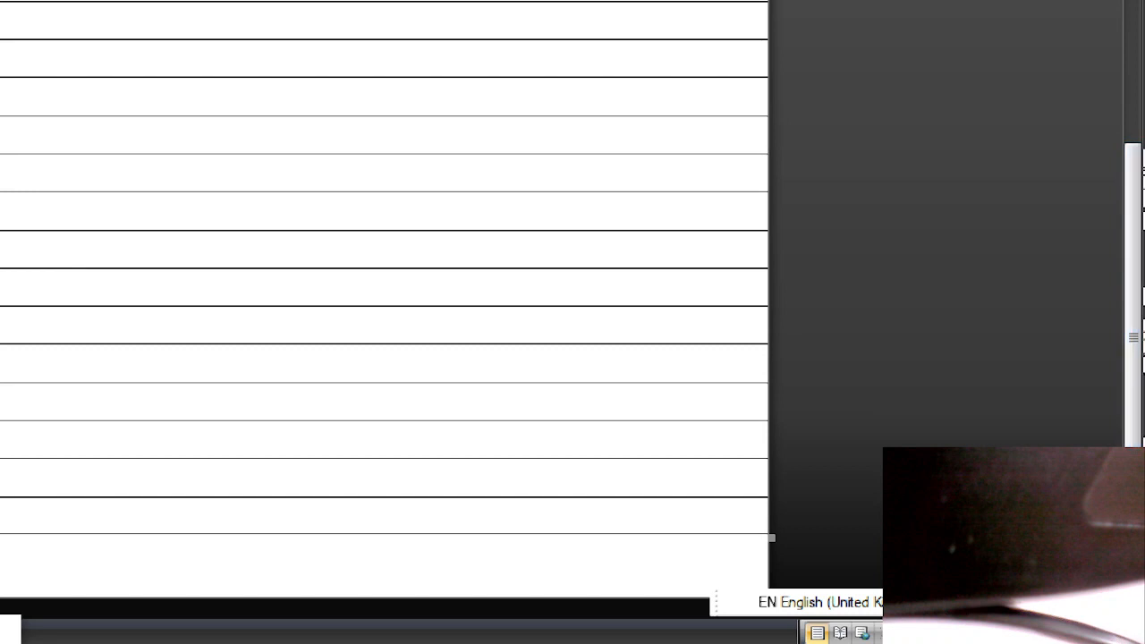
{"action": "key", "text": "super+minus"}
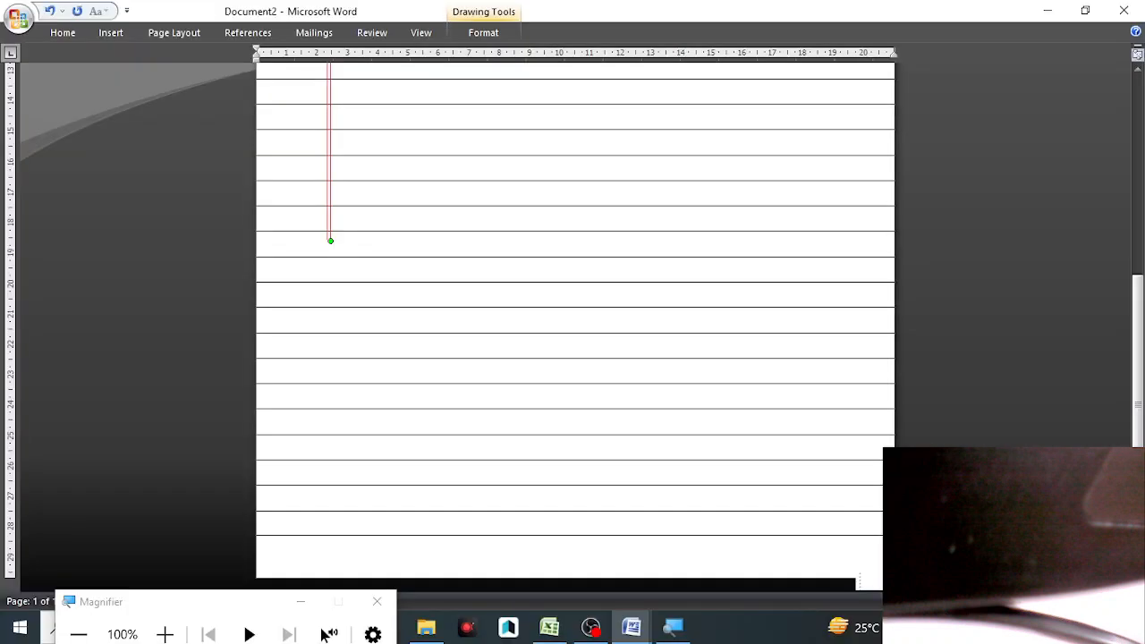
{"action": "scroll", "coordinate": [573, 322], "scroll_direction": "down", "scroll_amount": 8}
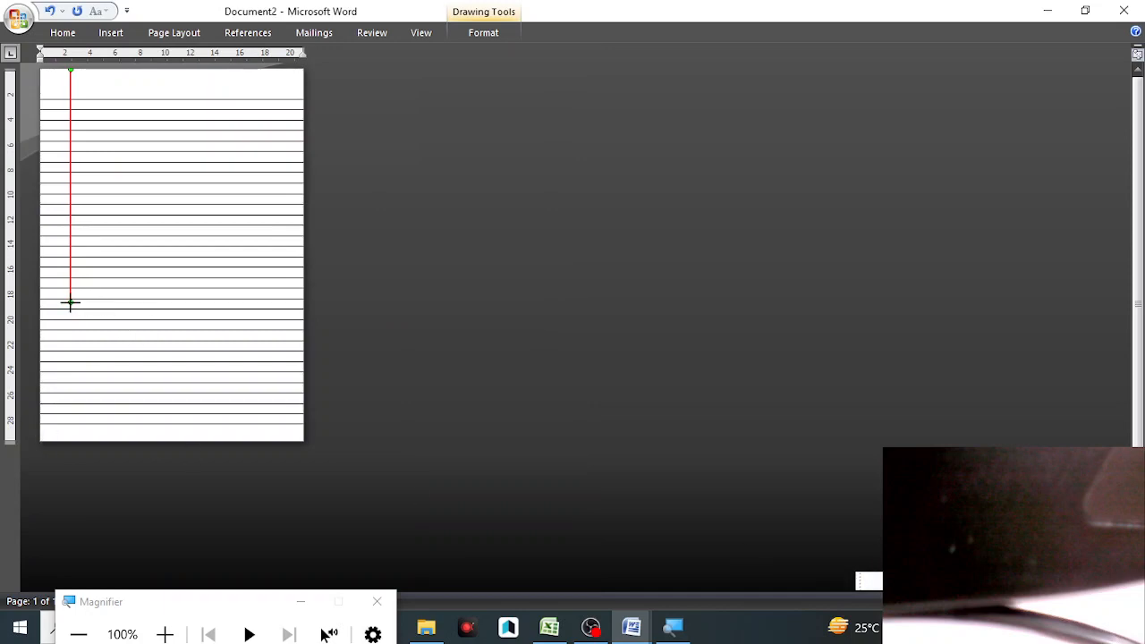
{"action": "left_click_drag", "start_coordinate": [71, 302], "coordinate": [66, 358]}
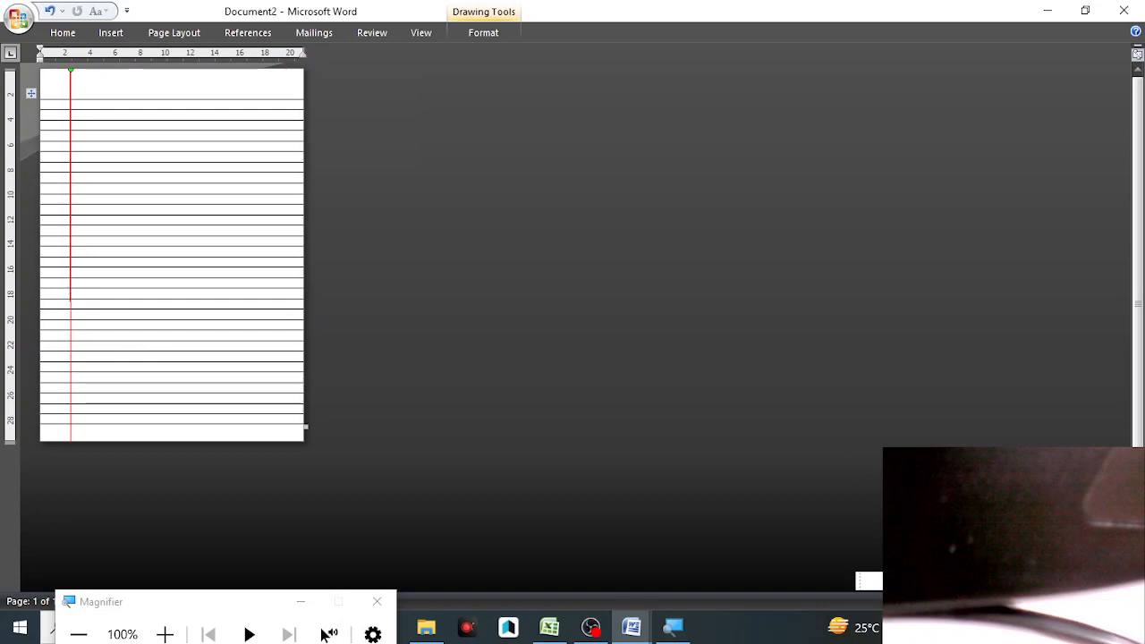
{"action": "scroll", "coordinate": [323, 633], "scroll_direction": "up", "scroll_amount": 6}
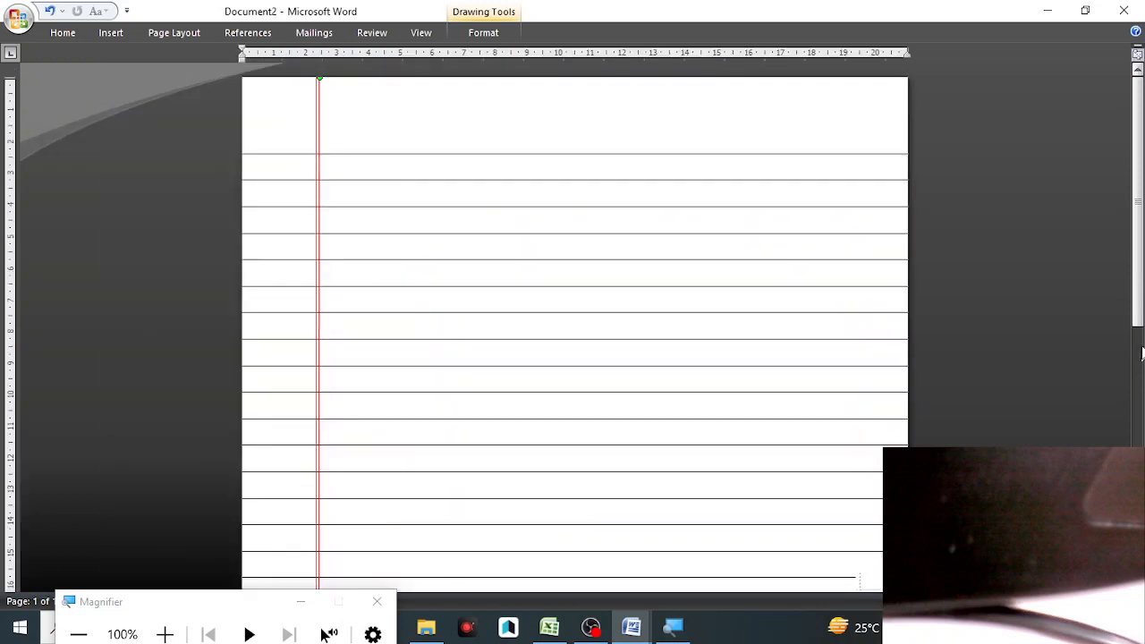
{"action": "scroll", "coordinate": [324, 634], "scroll_direction": "down", "scroll_amount": 5}
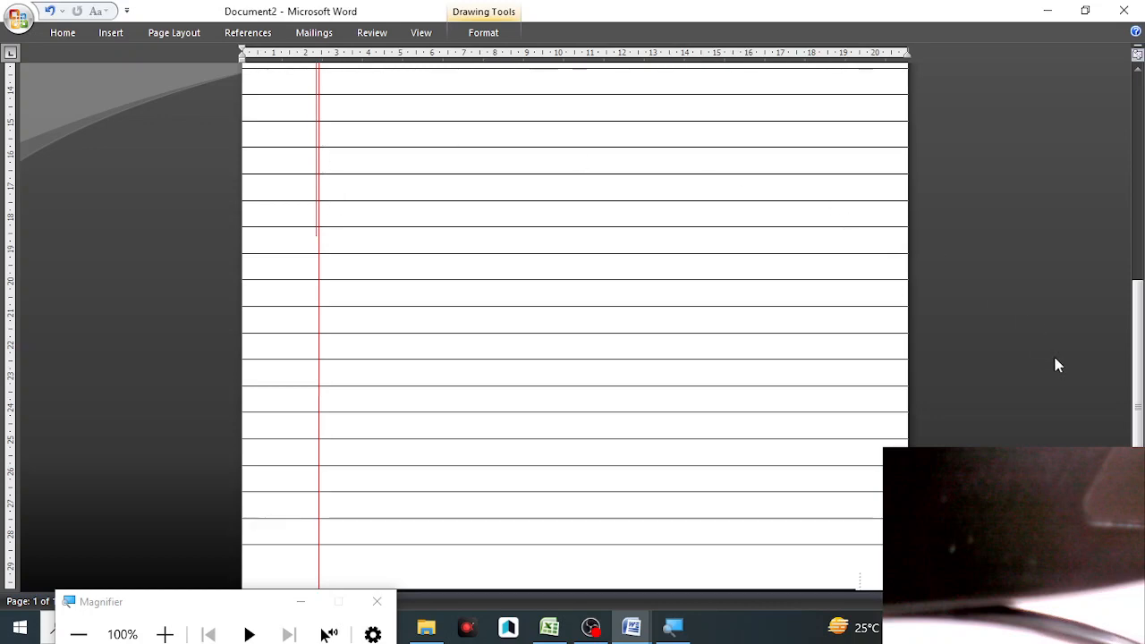
Step: Move the full-length red line right to about 2.6 cm from the page's left edge, widening the gap between the margin lines
{"action": "left_click_drag", "start_coordinate": [1134, 364], "coordinate": [1125, 146]}
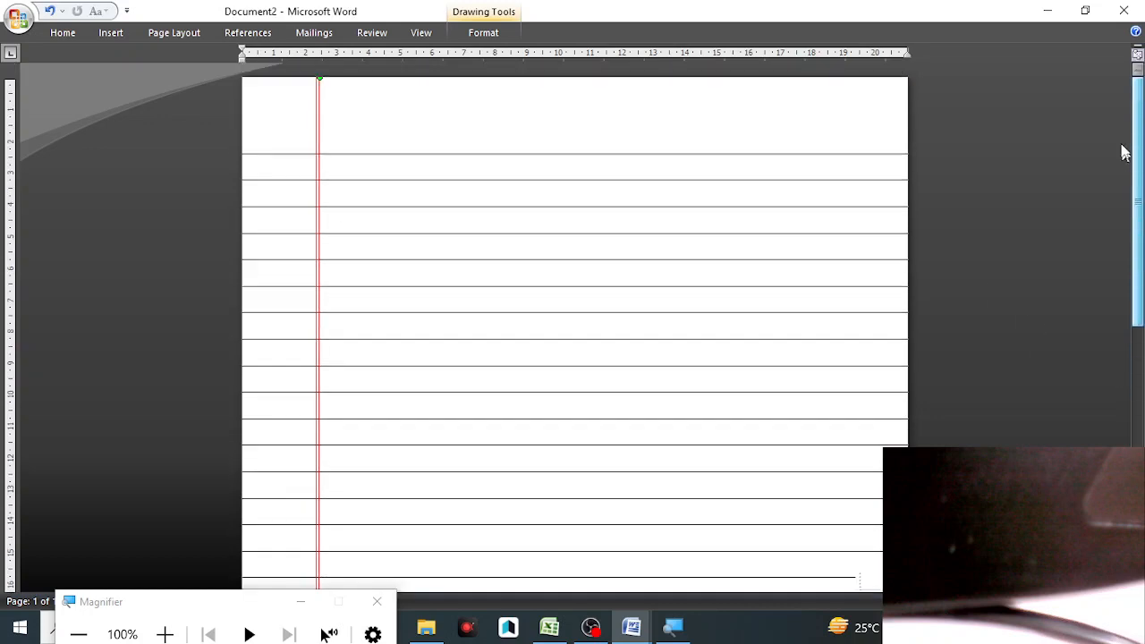
{"action": "left_click", "coordinate": [314, 124]}
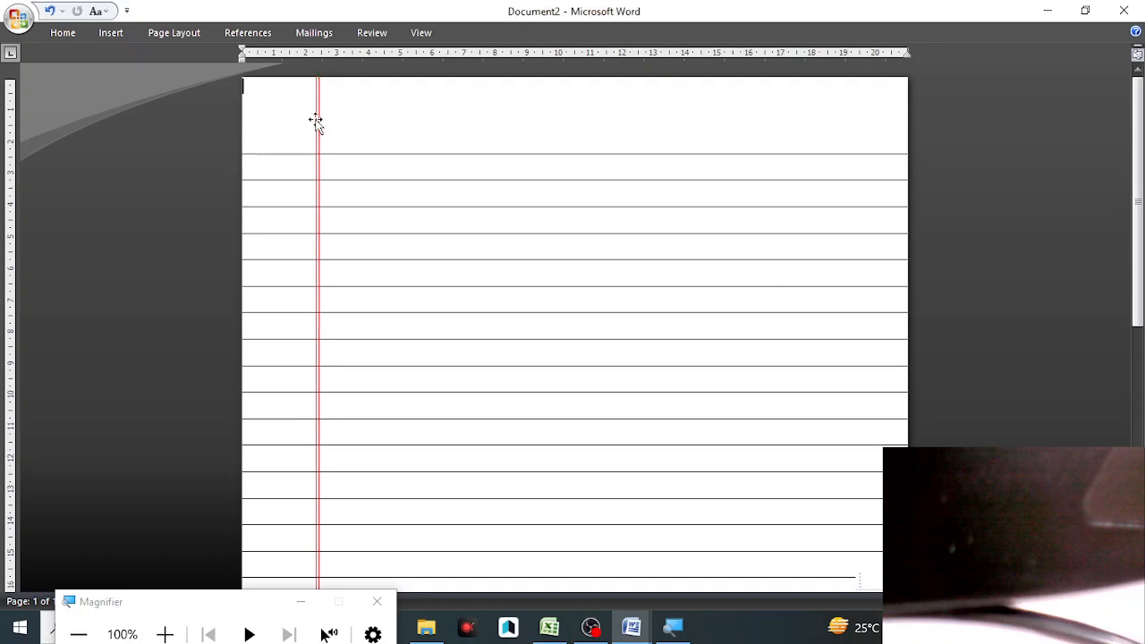
{"action": "left_click", "coordinate": [318, 118]}
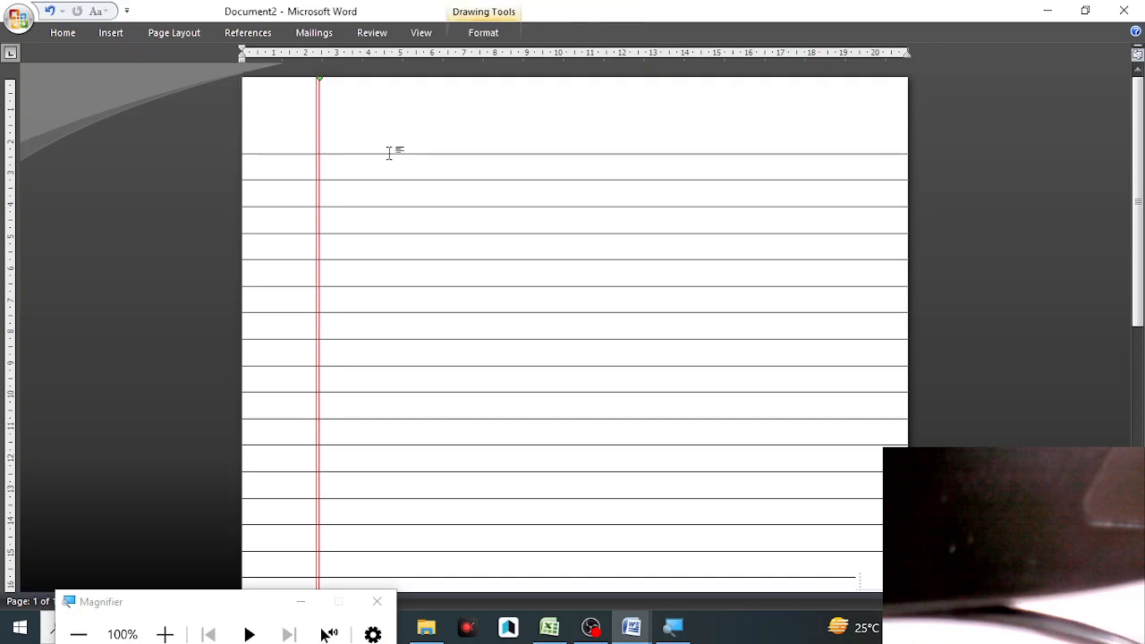
{"action": "key", "text": "Right"}
{"action": "key", "text": "Right"}
{"action": "key", "text": "Left"}
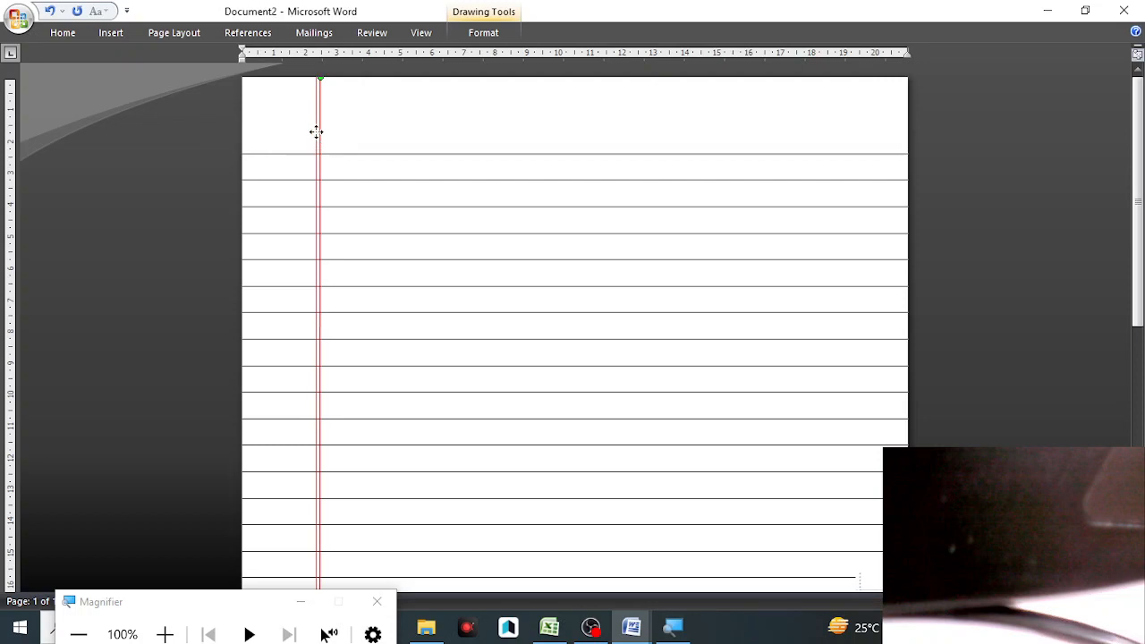
{"action": "key", "text": "Right"}
{"action": "key", "text": "Right"}
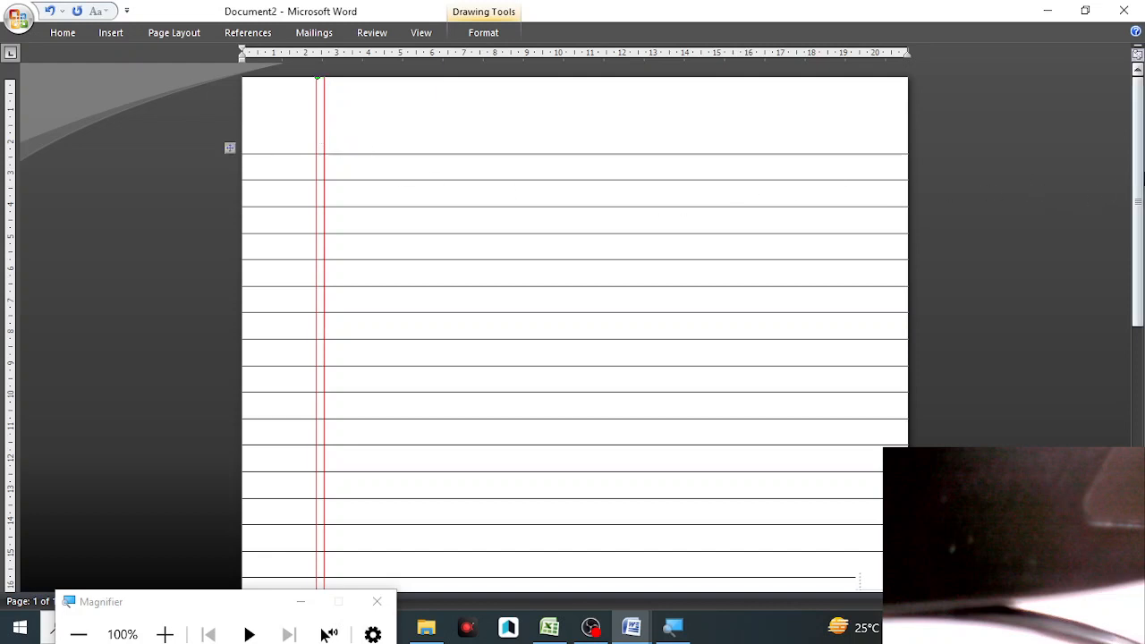
Step: Extend the shorter left-hand red margin line down to the page's bottom edge
{"action": "left_click_drag", "start_coordinate": [1138, 202], "coordinate": [1138, 408]}
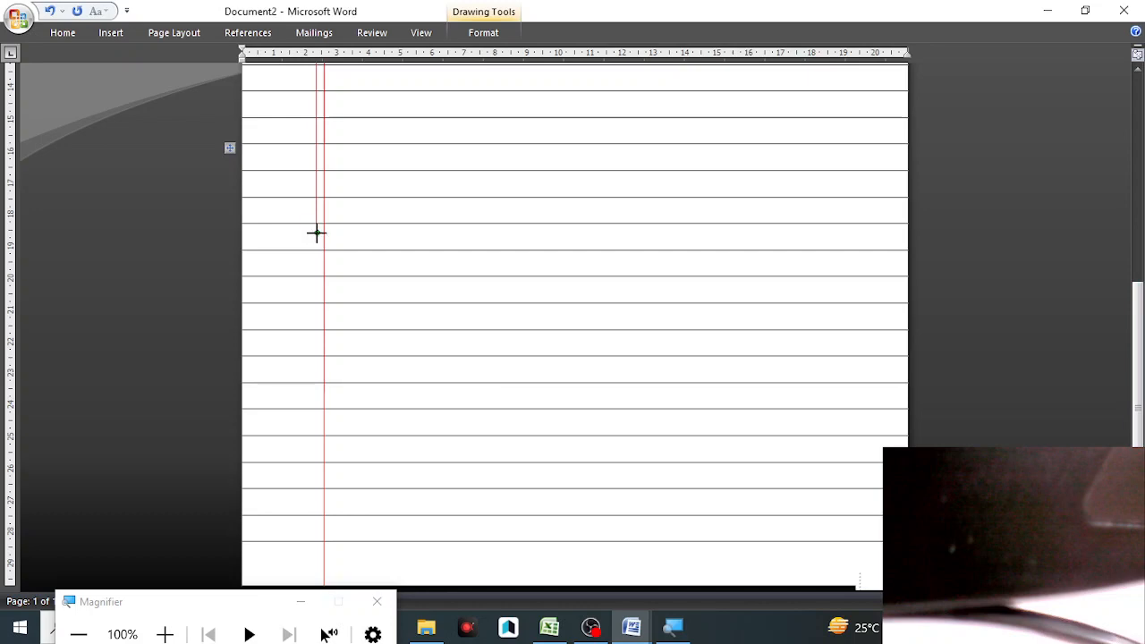
{"action": "left_click_drag", "start_coordinate": [317, 233], "coordinate": [318, 280]}
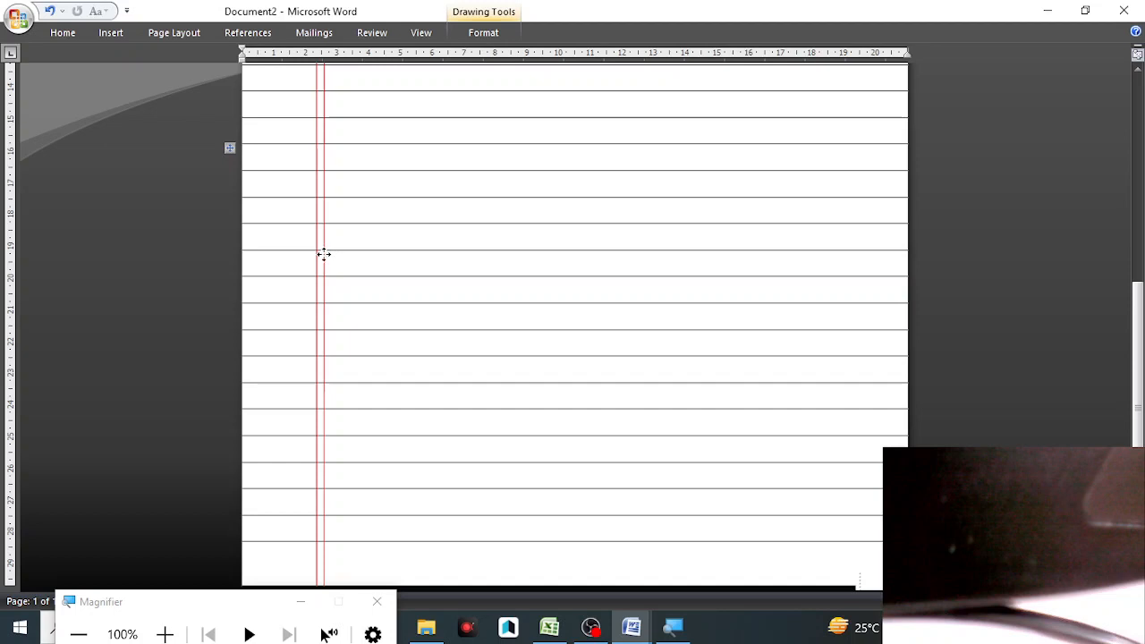
Step: Nudge the right-hand red line left to about 2.5 cm from the page's left edge, closer to the other margin line
{"action": "key", "text": "ctrl+Left"}
{"action": "key", "text": "ctrl+Left"}
{"action": "key", "text": "ctrl+Left"}
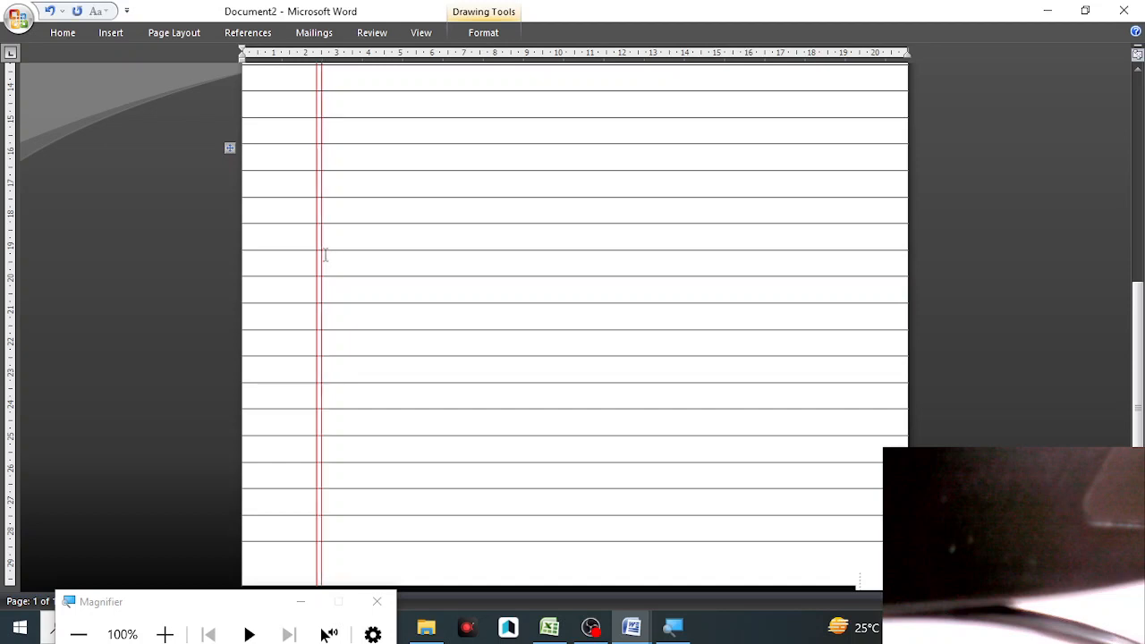
{"action": "key", "text": "ctrl+Left"}
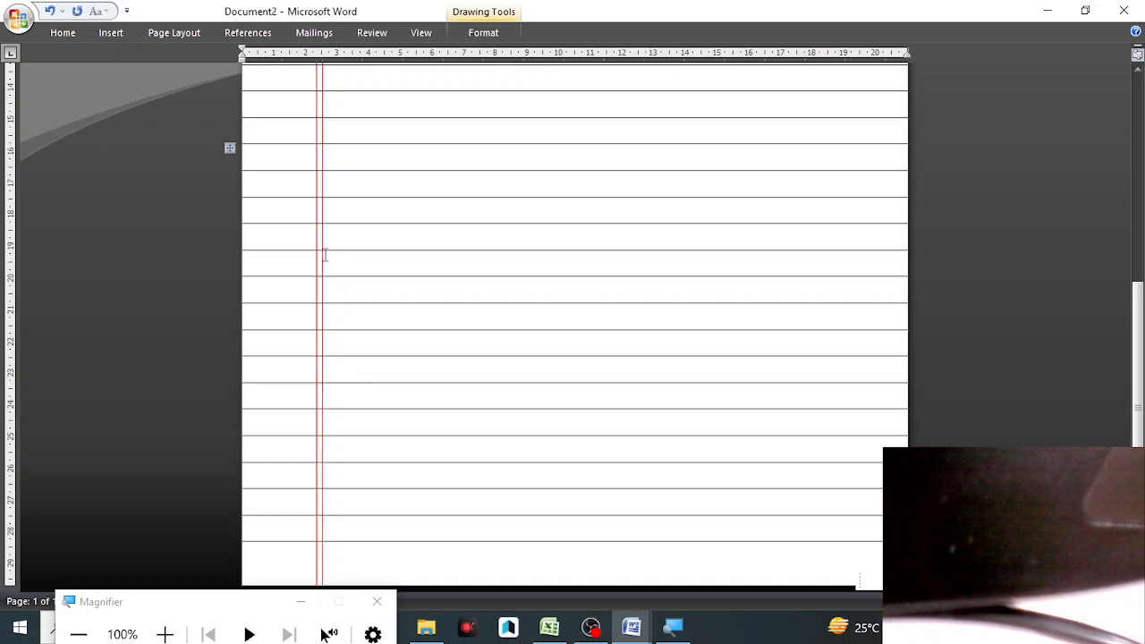
{"action": "key", "text": "ctrl+Left"}
{"action": "key", "text": "ctrl+Left"}
{"action": "key", "text": "ctrl+Left"}
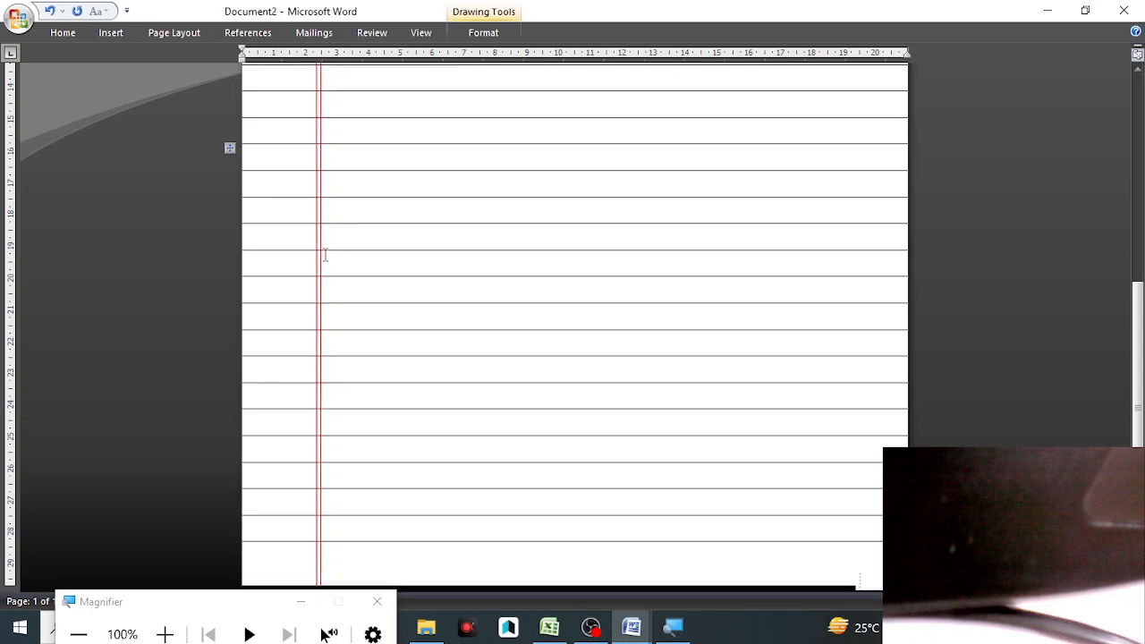
{"action": "key", "text": "ctrl+Right"}
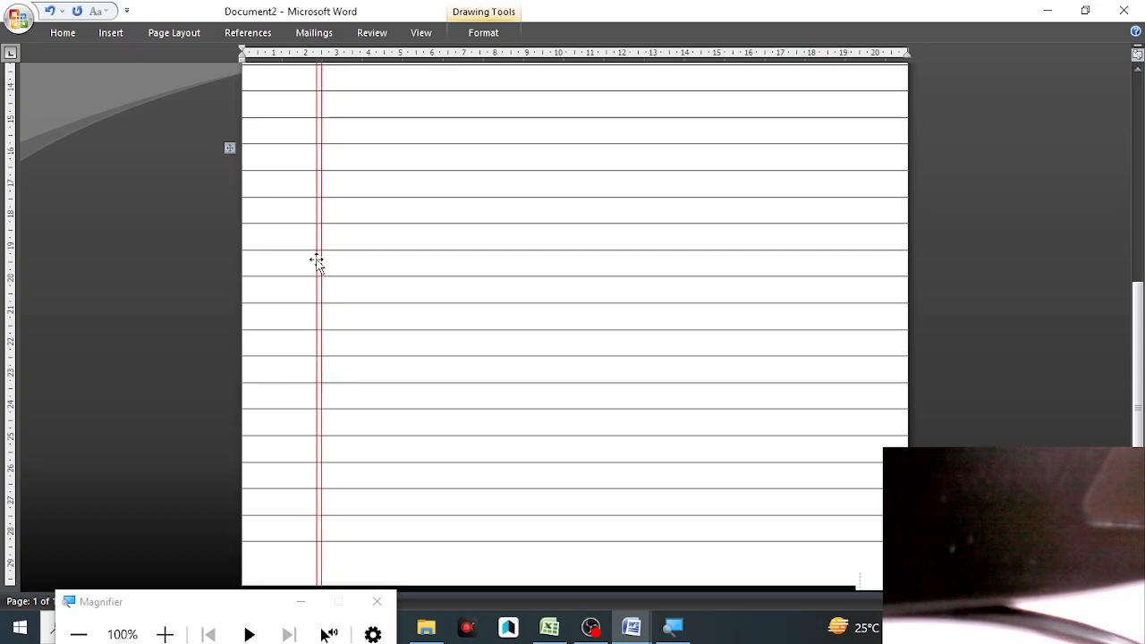
Step: Delete the left-hand red margin line and duplicate the remaining full-length one
{"action": "key", "text": "ctrl+Home"}
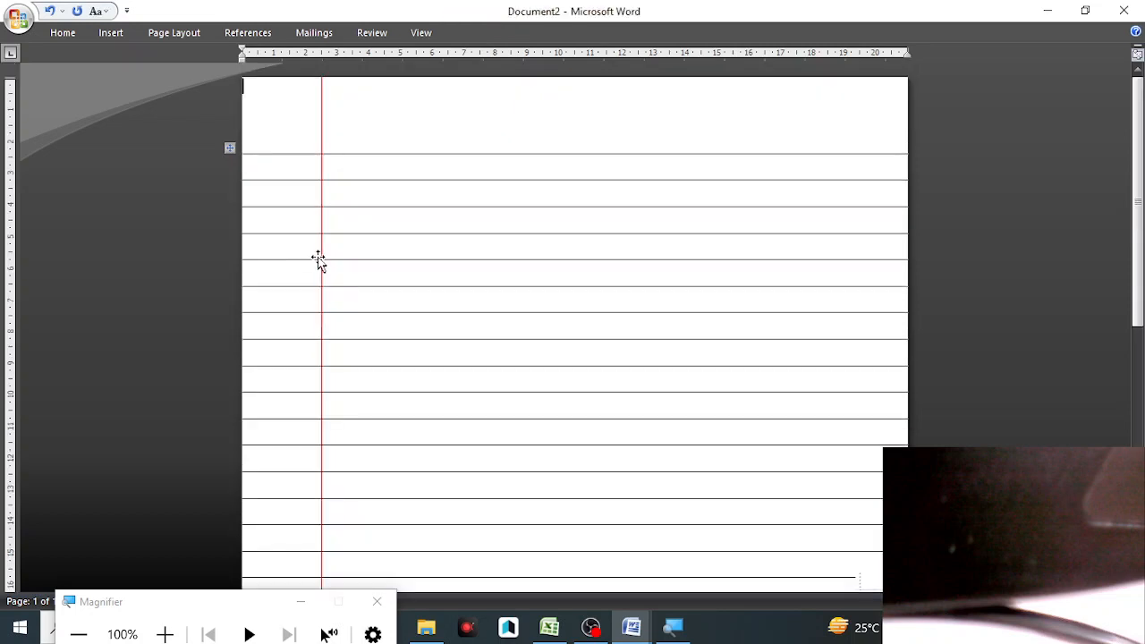
{"action": "left_click", "coordinate": [320, 256]}
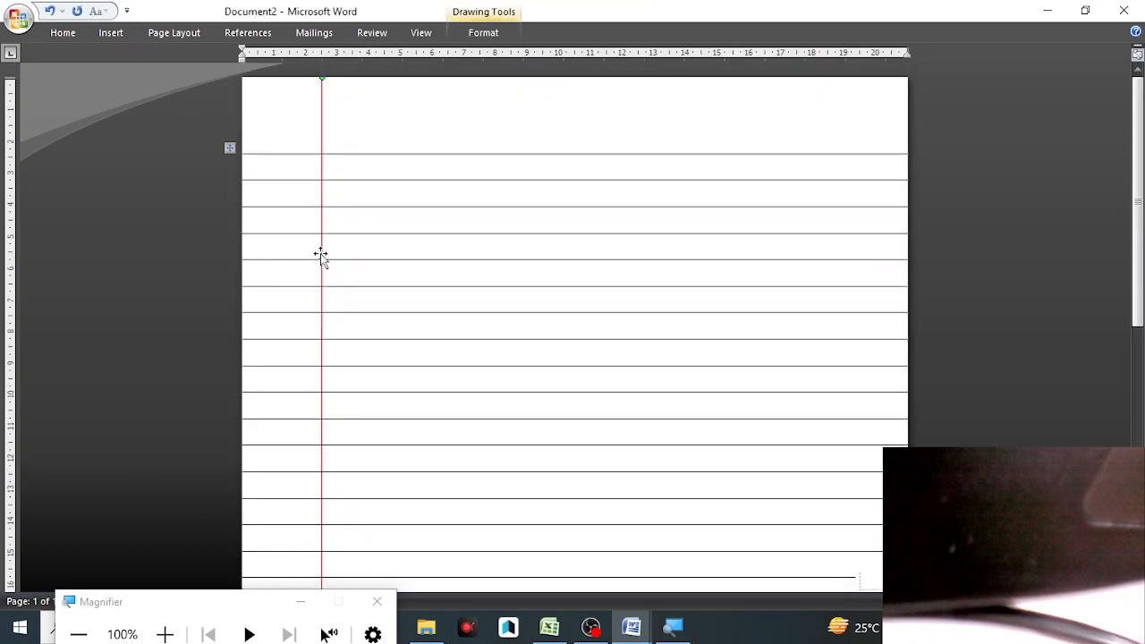
{"action": "key", "text": "ctrl+d"}
Step: Move the duplicated line to about 2.4 cm from the page's left edge and align its upper end with the page's top edge
{"action": "key", "text": "ctrl+Left"}
{"action": "key", "text": "ctrl+Left"}
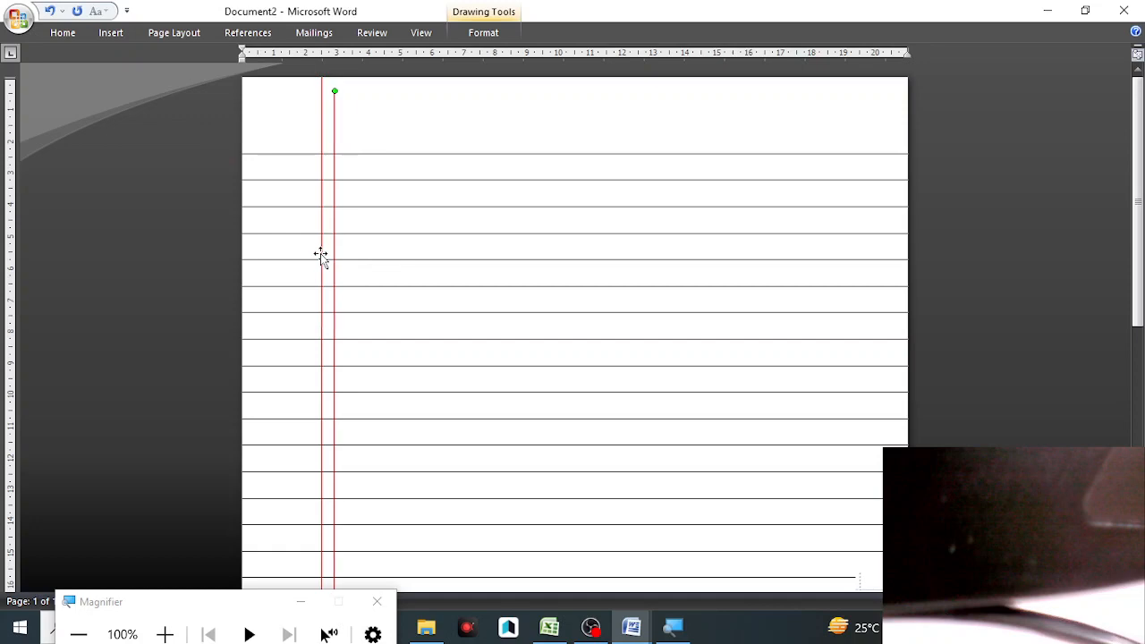
{"action": "key", "text": "ctrl+Left"}
{"action": "key", "text": "ctrl+Left"}
{"action": "key", "text": "ctrl+Left"}
{"action": "key", "text": "ctrl+Left"}
{"action": "key", "text": "ctrl+Left"}
{"action": "key", "text": "ctrl+Left"}
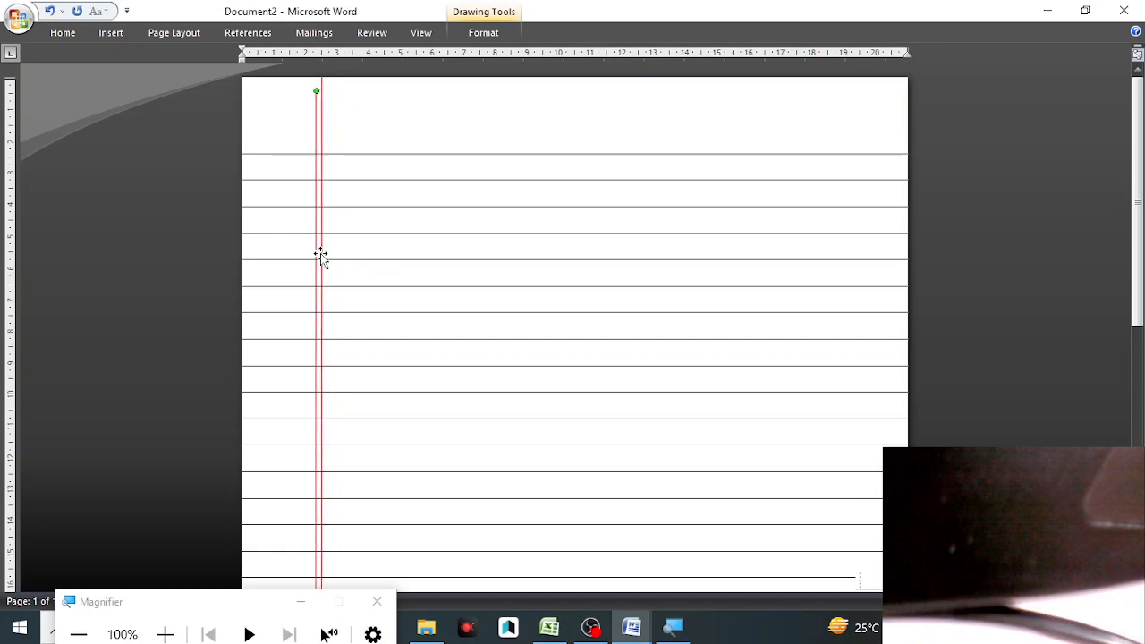
{"action": "key", "text": "ctrl+Up"}
{"action": "key", "text": "ctrl+Up"}
{"action": "key", "text": "ctrl+Up"}
{"action": "key", "text": "ctrl+Up"}
{"action": "key", "text": "ctrl+Up"}
{"action": "key", "text": "ctrl+Up"}
{"action": "key", "text": "ctrl+Right"}
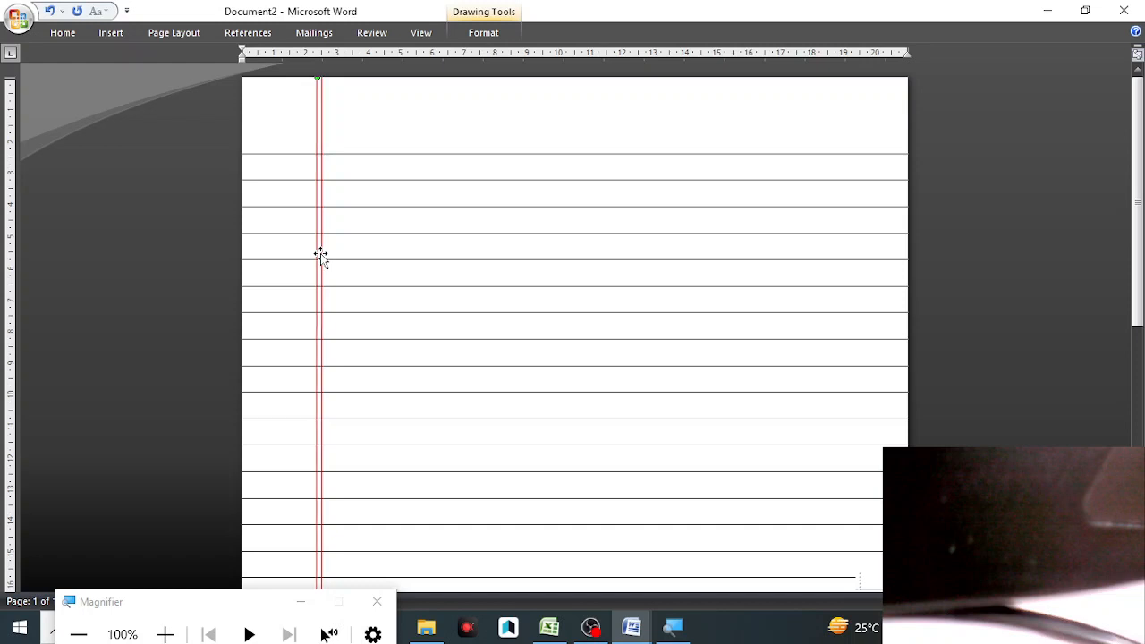
Step: Deselect the line and check both red margin lines from the top to the bottom of the page
{"action": "left_click", "coordinate": [383, 117]}
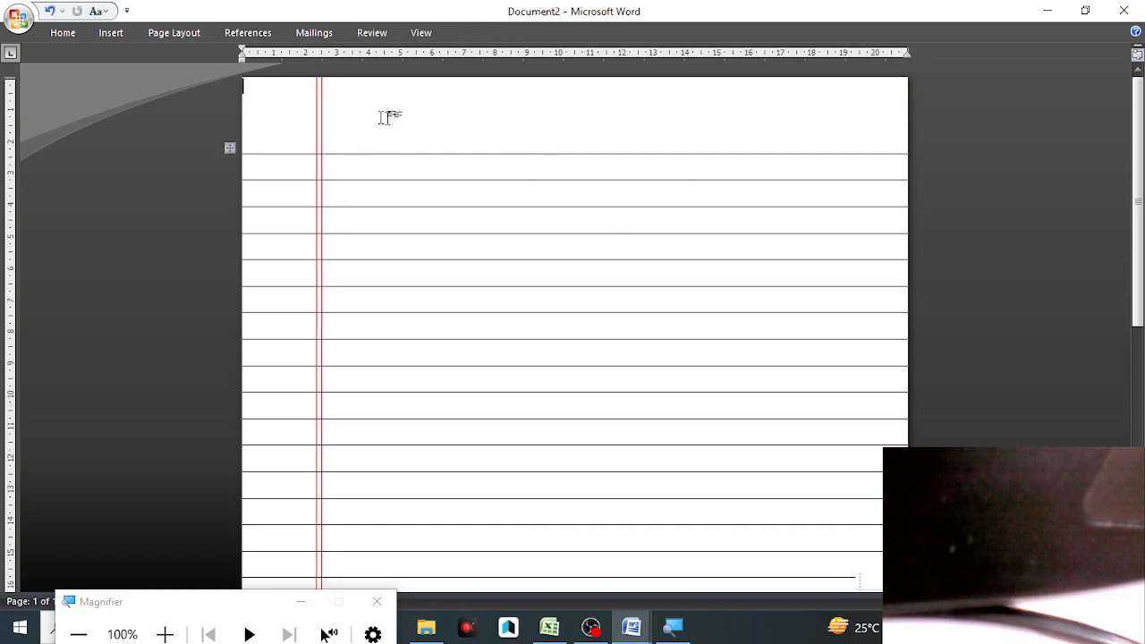
{"action": "left_click_drag", "start_coordinate": [1138, 255], "coordinate": [1137, 465]}
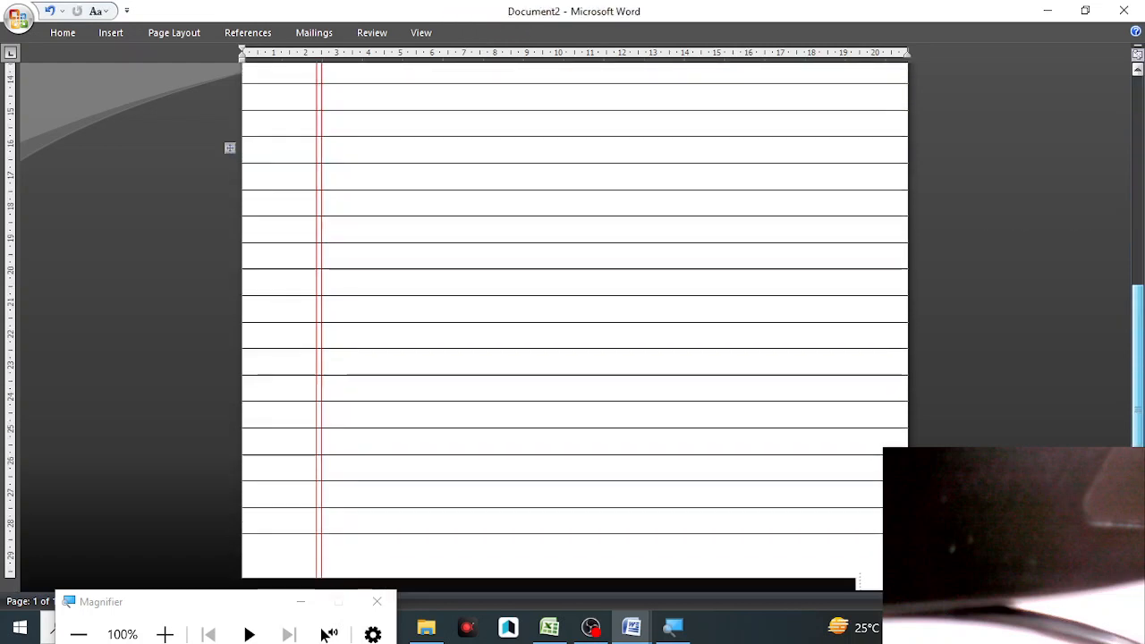
{"action": "left_click_drag", "start_coordinate": [1138, 394], "coordinate": [1129, 18]}
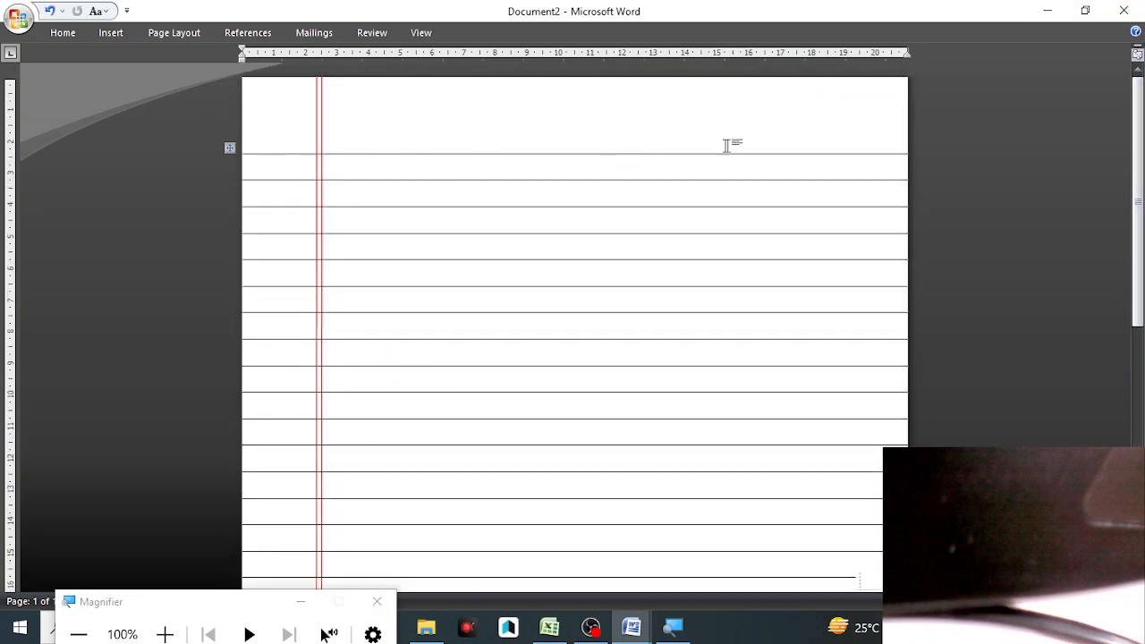
Step: Draw a straight line across the full page width over the topmost ruled line and colour its outline red
{"action": "left_click", "coordinate": [106, 35]}
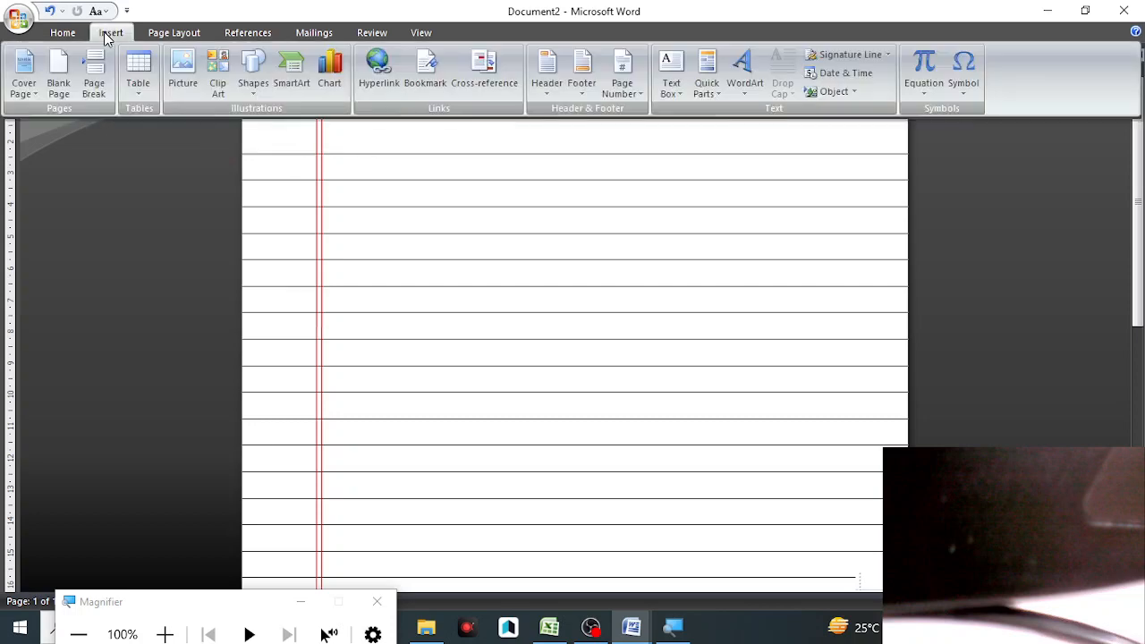
{"action": "left_click", "coordinate": [253, 79]}
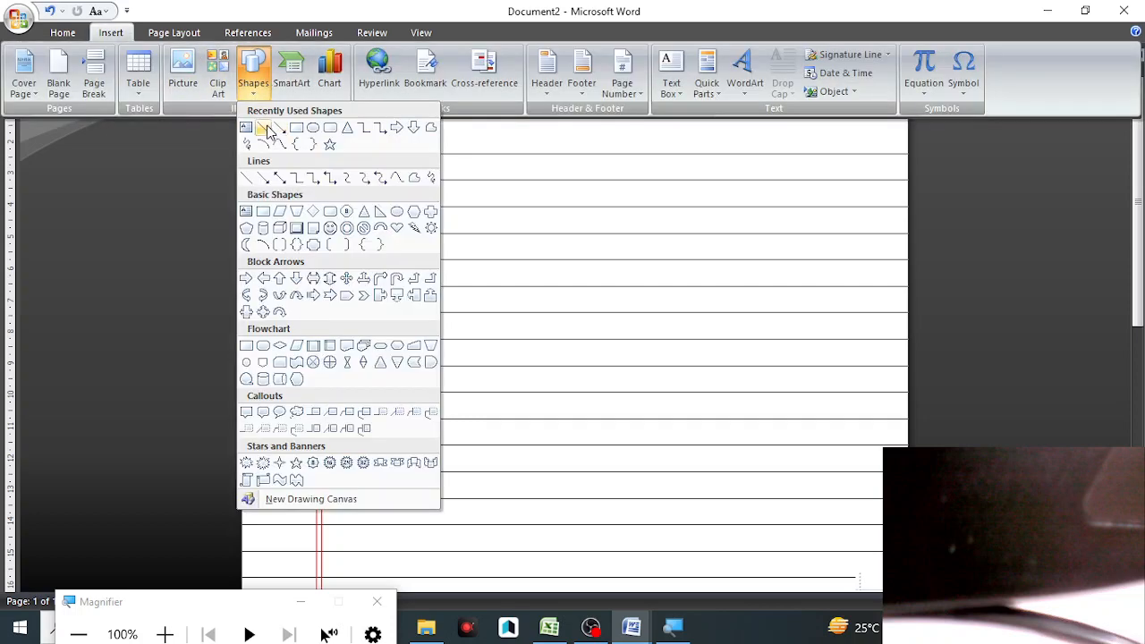
{"action": "left_click", "coordinate": [265, 126]}
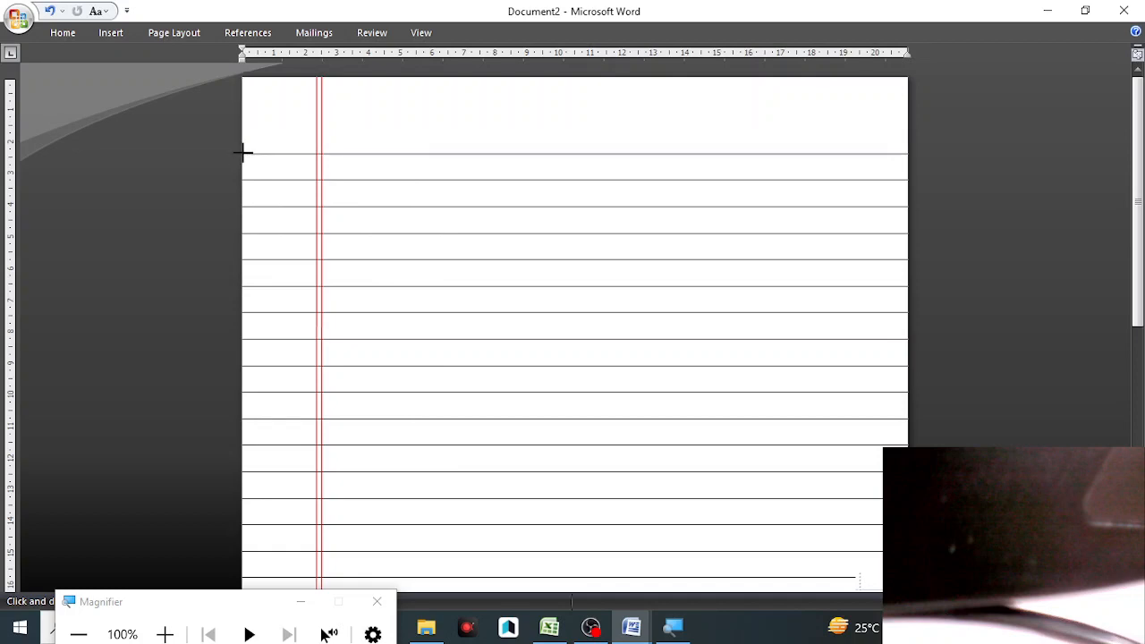
{"action": "mouse_move", "coordinate": [243, 152]}
{"action": "left_mouse_down"}
{"action": "mouse_move", "coordinate": [403, 167]}
{"action": "mouse_move", "coordinate": [462, 119]}
{"action": "mouse_move", "coordinate": [488, 153]}
{"action": "left_mouse_up"}
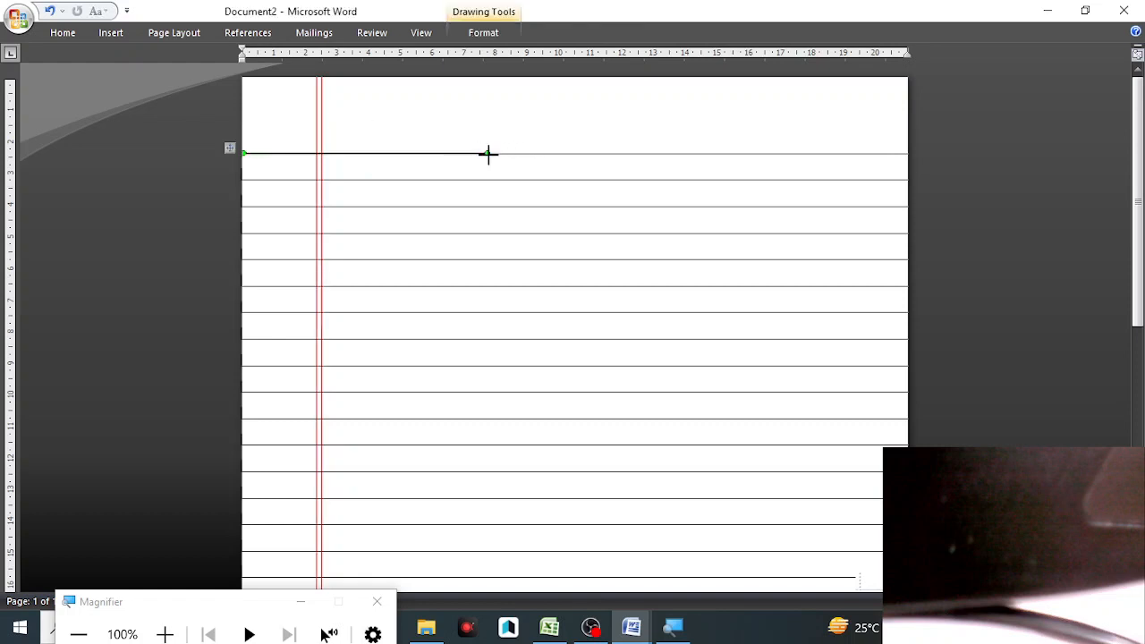
{"action": "left_click_drag", "start_coordinate": [488, 153], "coordinate": [789, 158]}
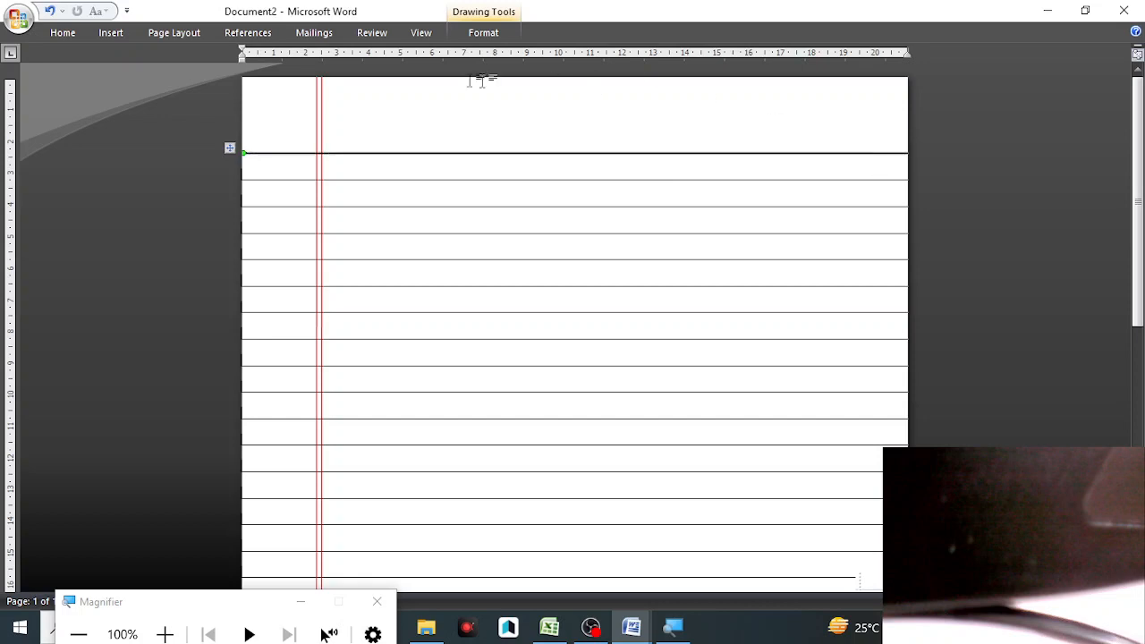
{"action": "left_click", "coordinate": [501, 34]}
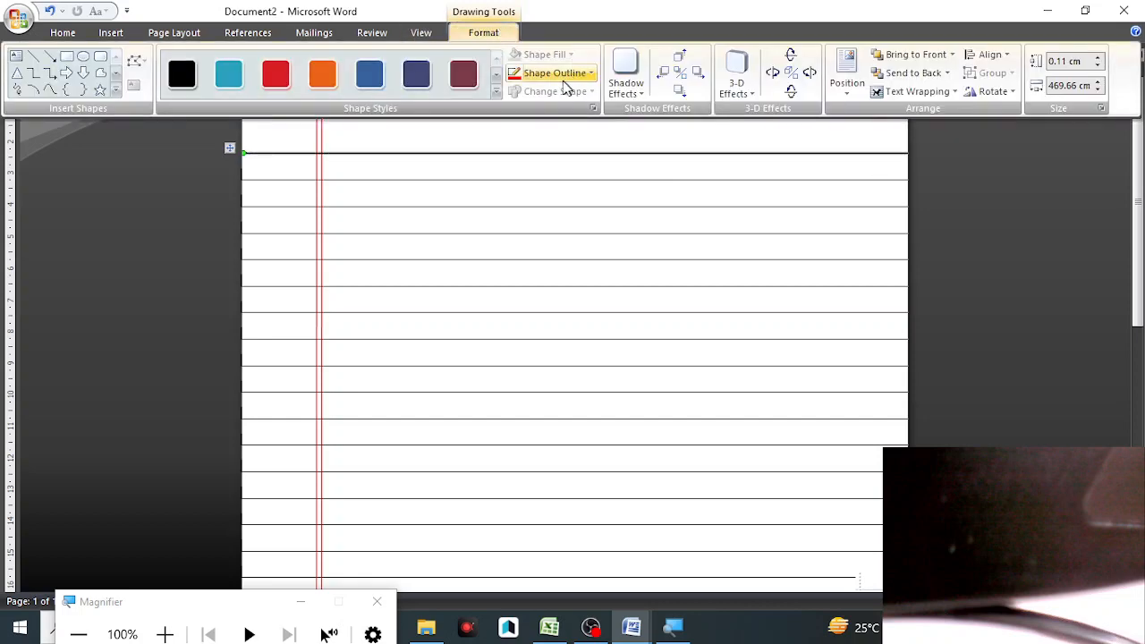
{"action": "left_click", "coordinate": [526, 75]}
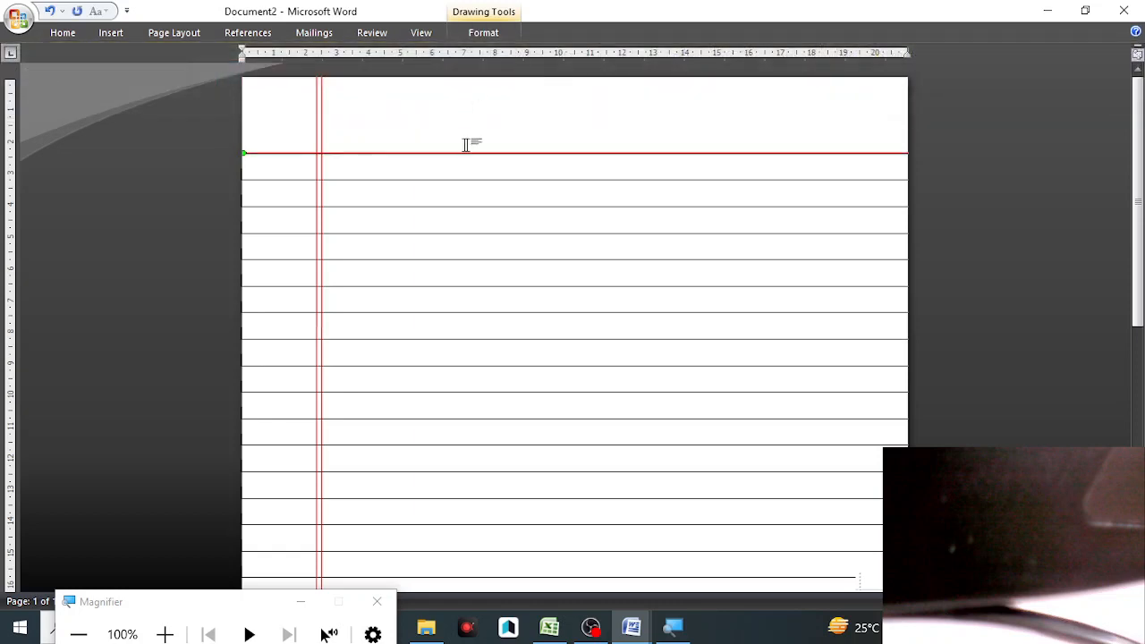
Step: Duplicate the horizontal red line, nudge the copy up to just below the original to form a double header line, and deselect it
{"action": "left_click", "coordinate": [356, 163]}
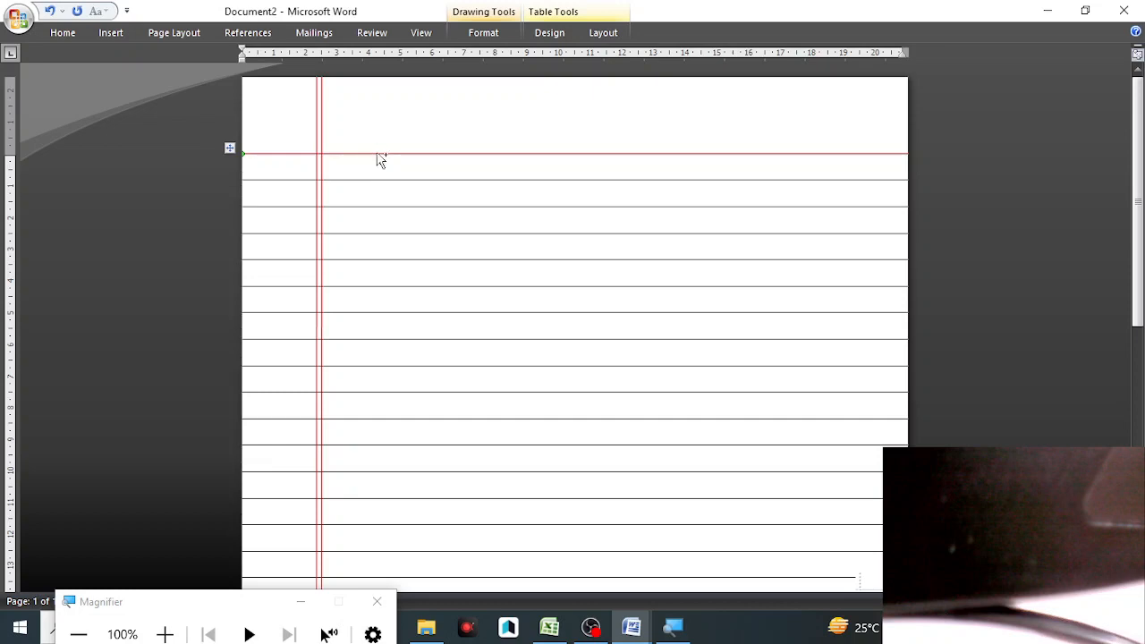
{"action": "key", "text": "ctrl+d"}
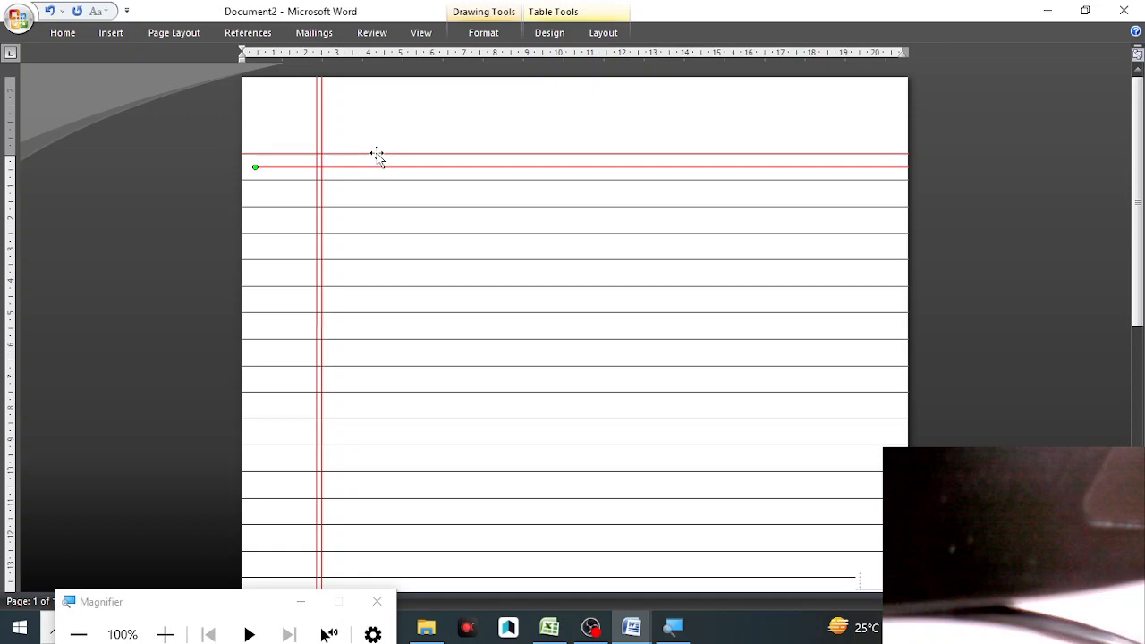
{"action": "key", "text": "ctrl+Up"}
{"action": "key", "text": "ctrl+Up"}
{"action": "key", "text": "ctrl+Up"}
{"action": "key", "text": "ctrl+Up"}
{"action": "key", "text": "ctrl+Up"}
{"action": "key", "text": "ctrl+Up"}
{"action": "key", "text": "ctrl+Up"}
{"action": "key", "text": "ctrl+Up"}
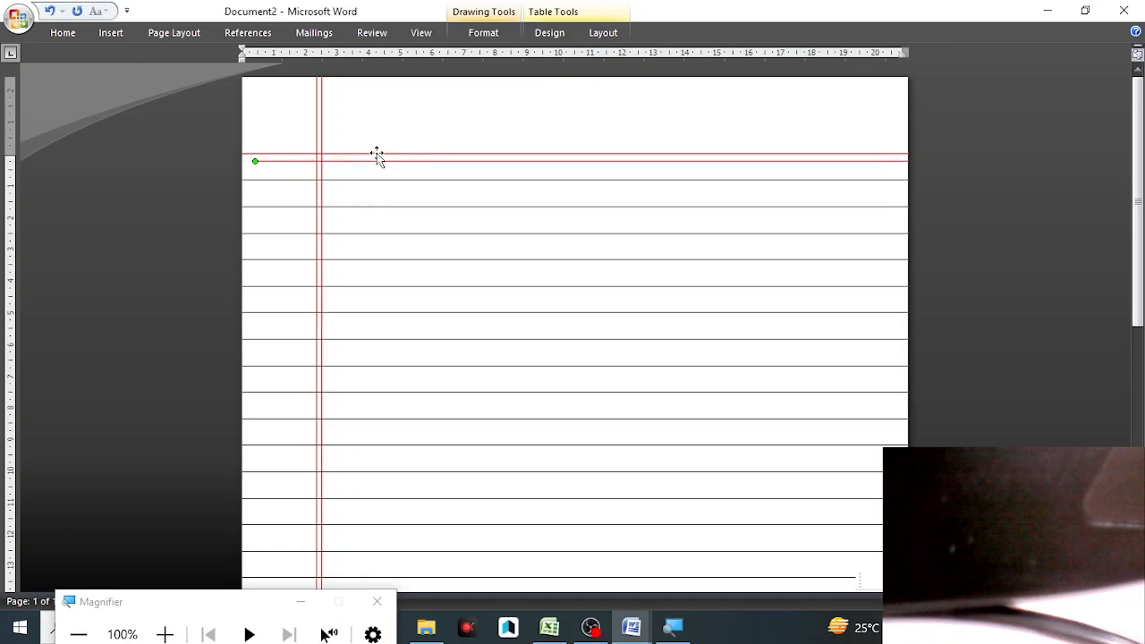
{"action": "key", "text": "ctrl+Up"}
{"action": "key", "text": "ctrl+Up"}
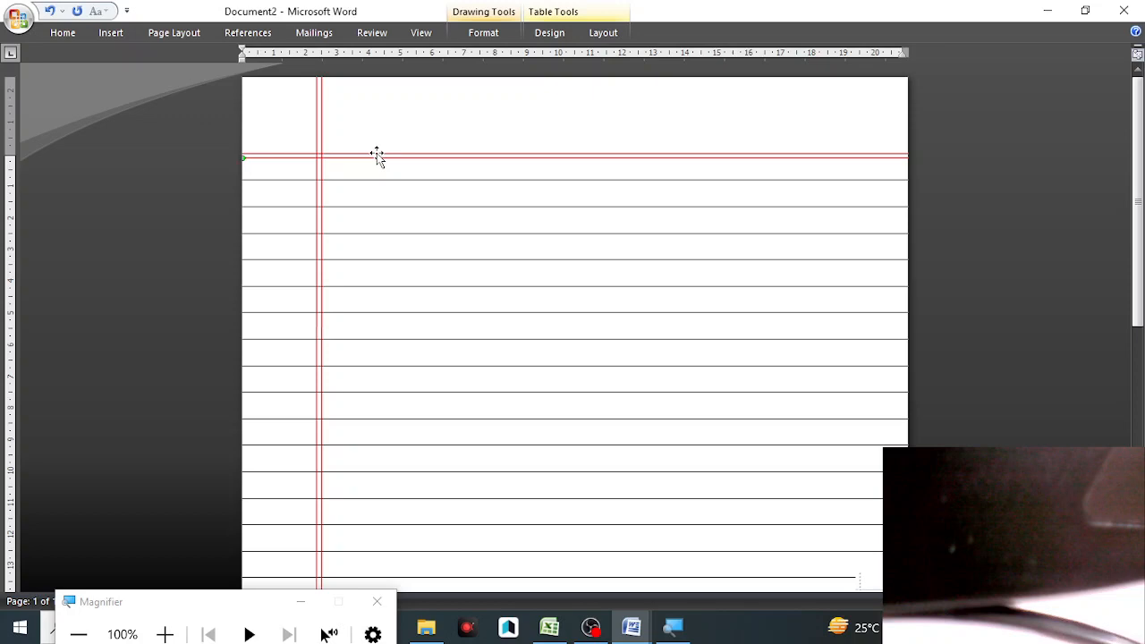
{"action": "key", "text": "ctrl+Up"}
{"action": "key", "text": "ctrl+Up"}
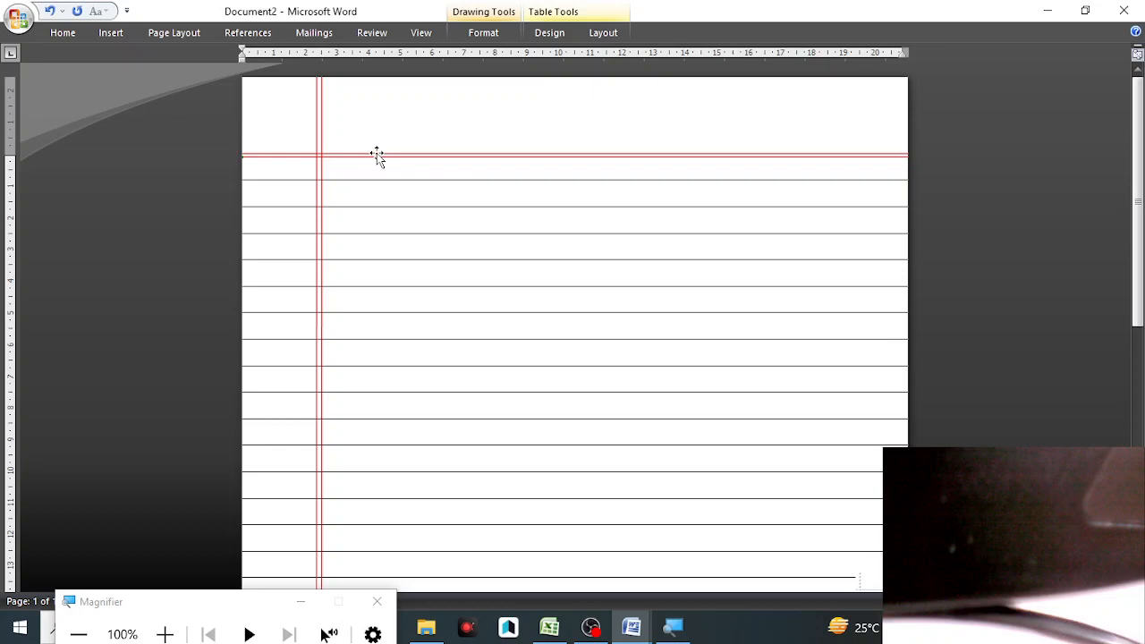
{"action": "left_click", "coordinate": [400, 219]}
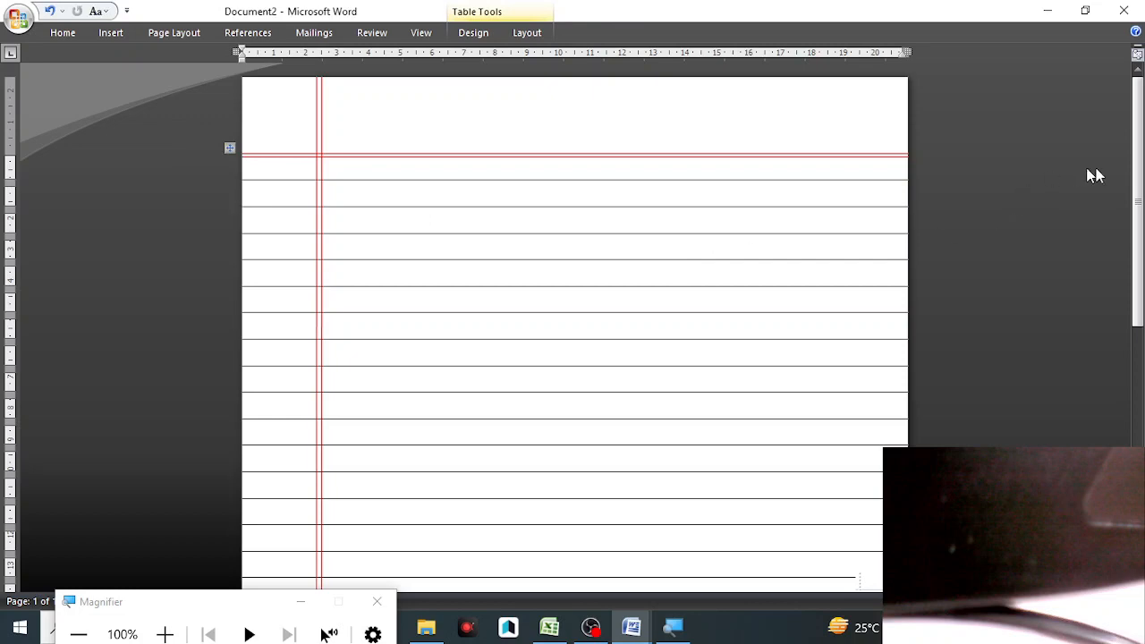
Step: Show the notebook page in print preview, enlarge it and inspect it down to the lower part
{"action": "scroll", "coordinate": [1142, 152], "scroll_direction": "down", "scroll_amount": 2}
{"action": "scroll", "coordinate": [1142, 152], "scroll_direction": "up", "scroll_amount": 2}
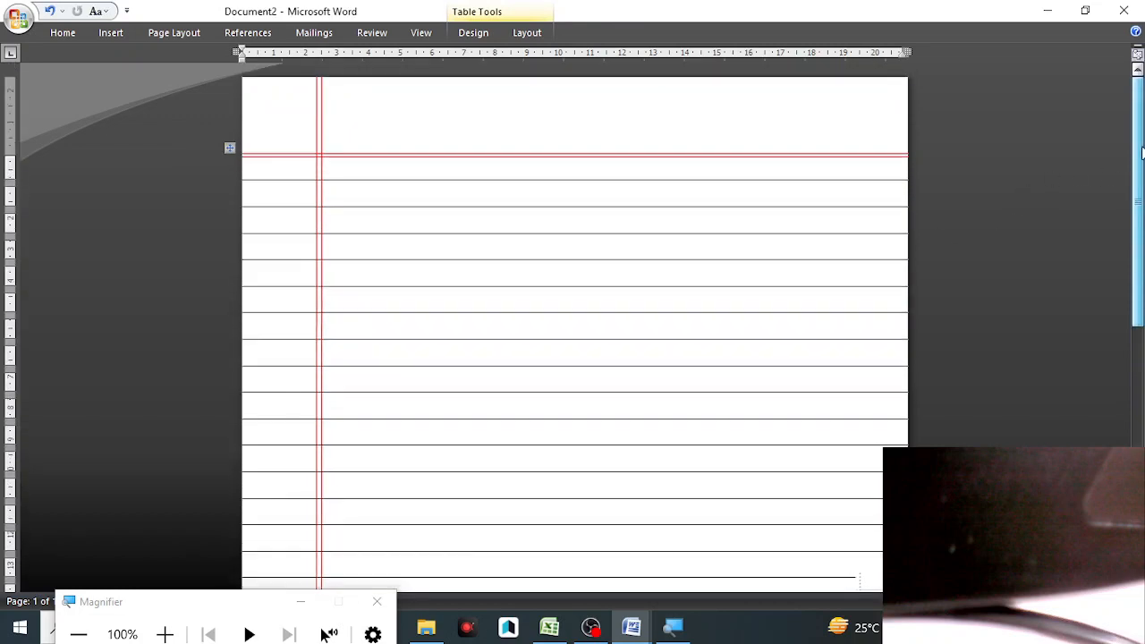
{"action": "key", "text": "ctrl+F2"}
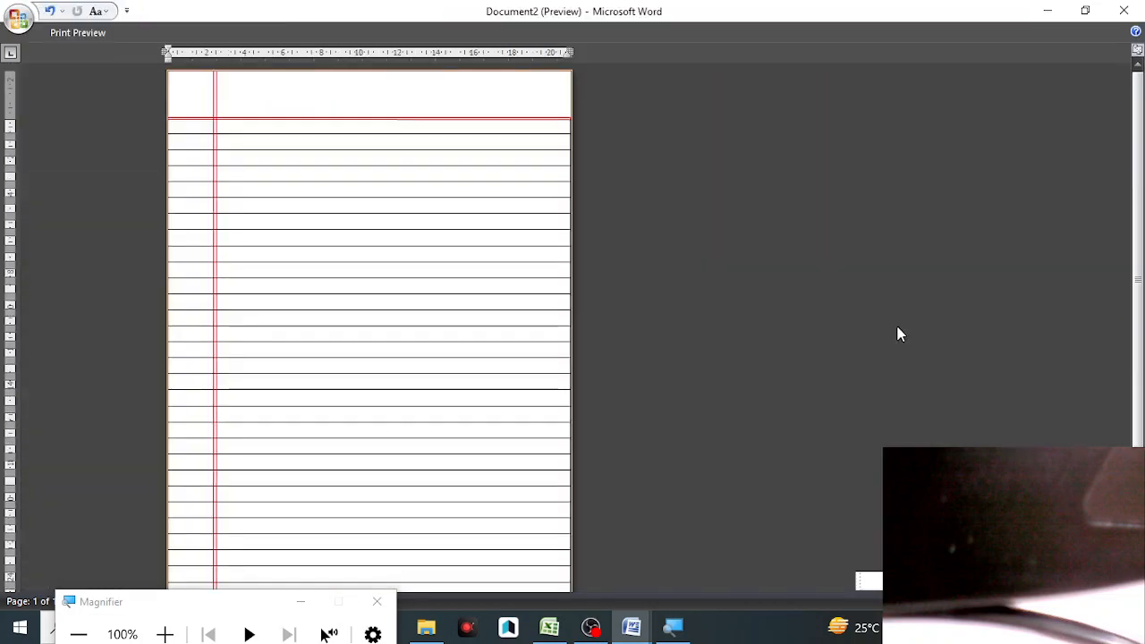
{"action": "left_click", "coordinate": [422, 322]}
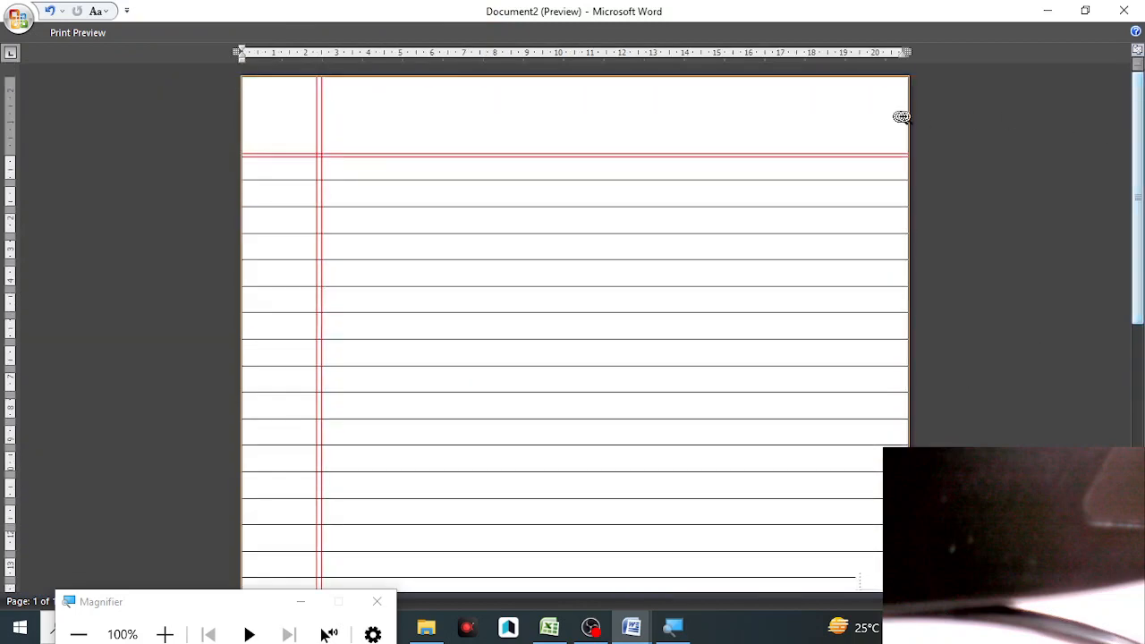
{"action": "left_click_drag", "start_coordinate": [1142, 192], "coordinate": [1142, 336]}
Step: Compare the page header with the sample in Document1, then return to Document2 and close its print preview
{"action": "mouse_move", "coordinate": [635, 629]}
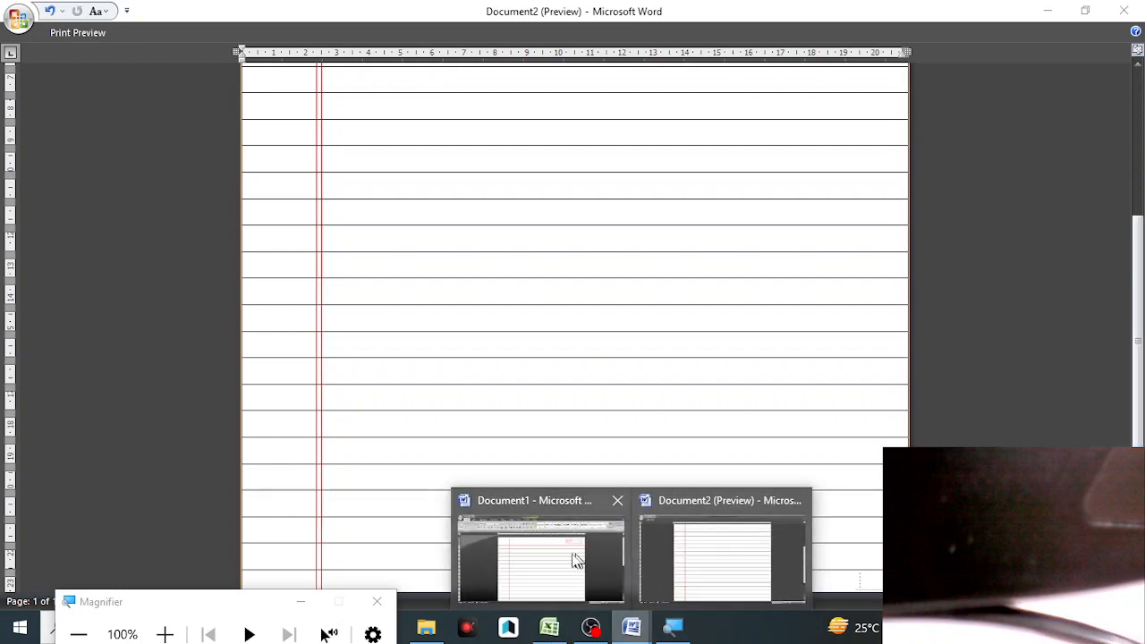
{"action": "left_click", "coordinate": [570, 553]}
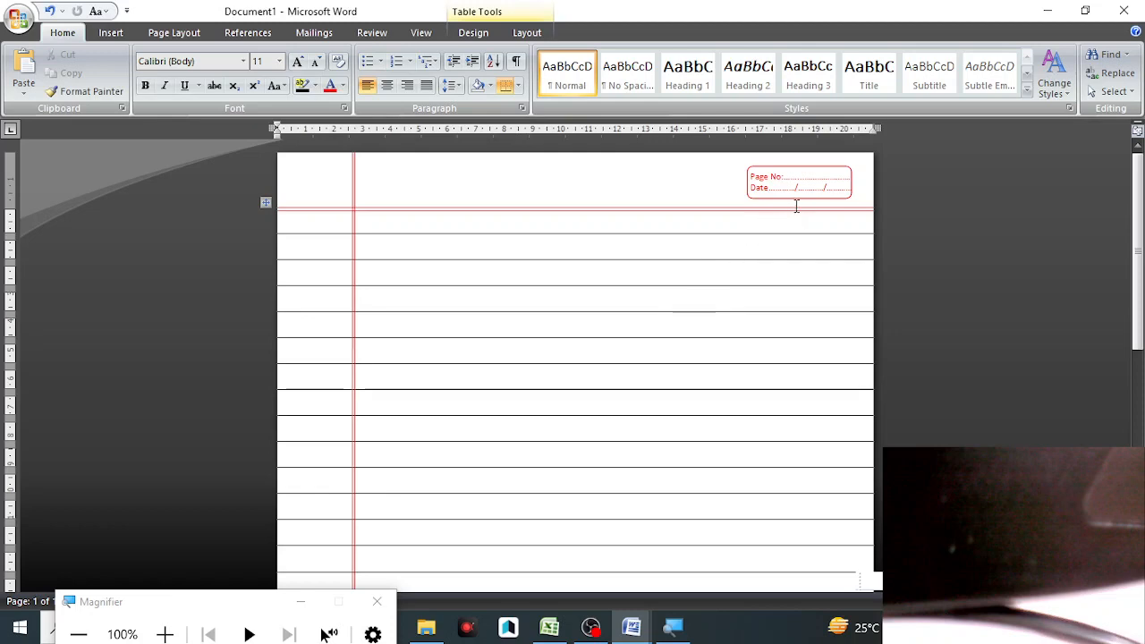
{"action": "mouse_move", "coordinate": [632, 637]}
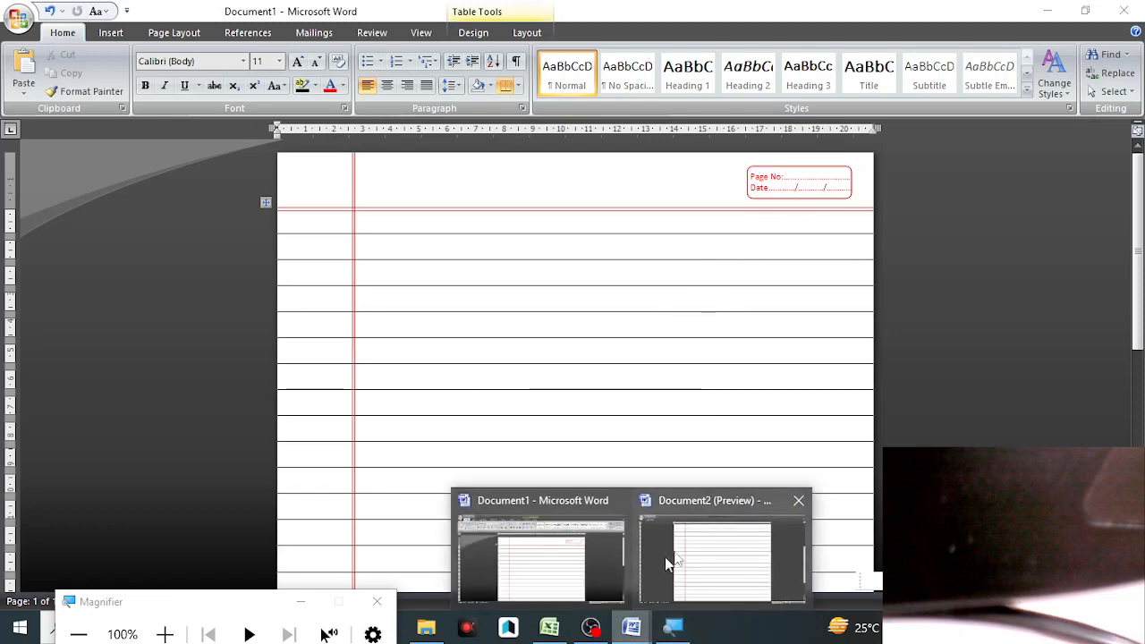
{"action": "left_click", "coordinate": [724, 551]}
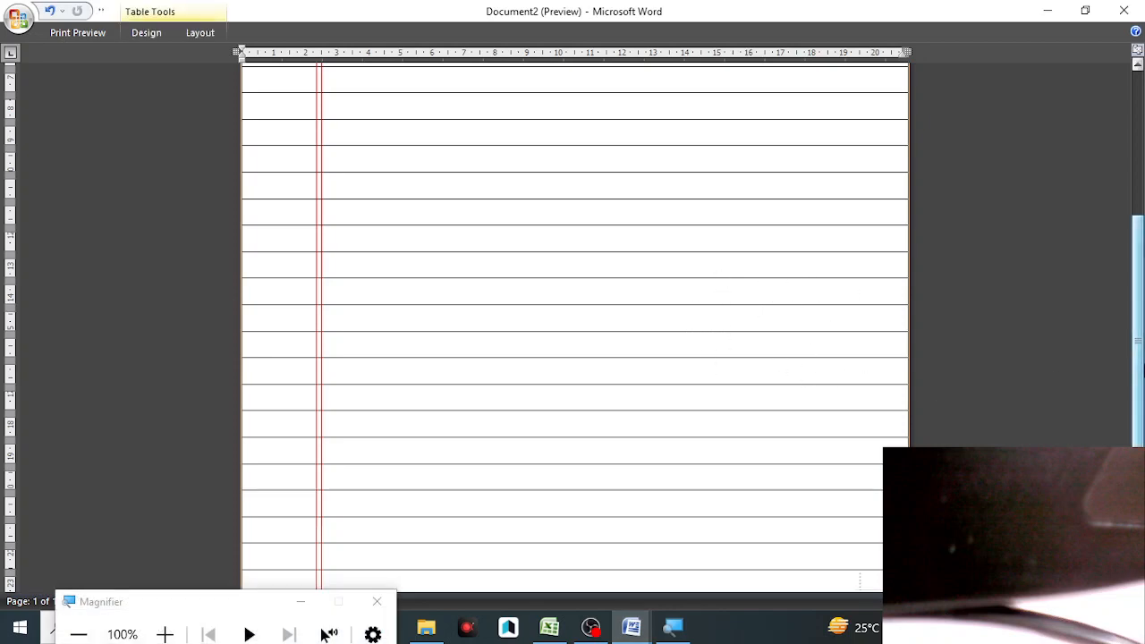
{"action": "left_click_drag", "start_coordinate": [1135, 280], "coordinate": [1132, 136]}
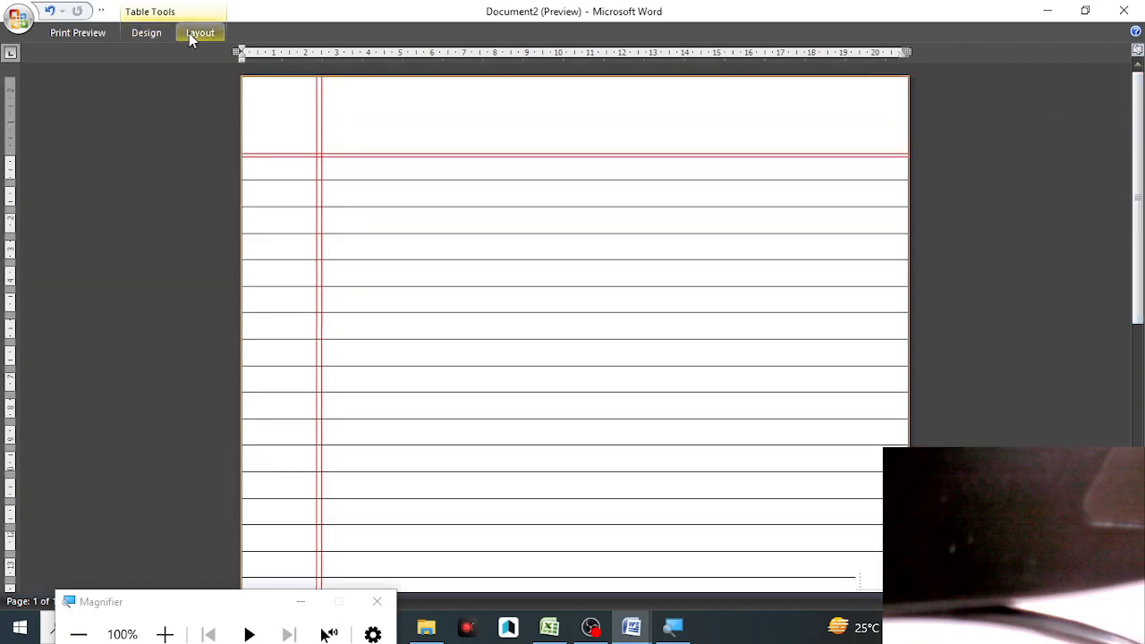
{"action": "left_click", "coordinate": [102, 36]}
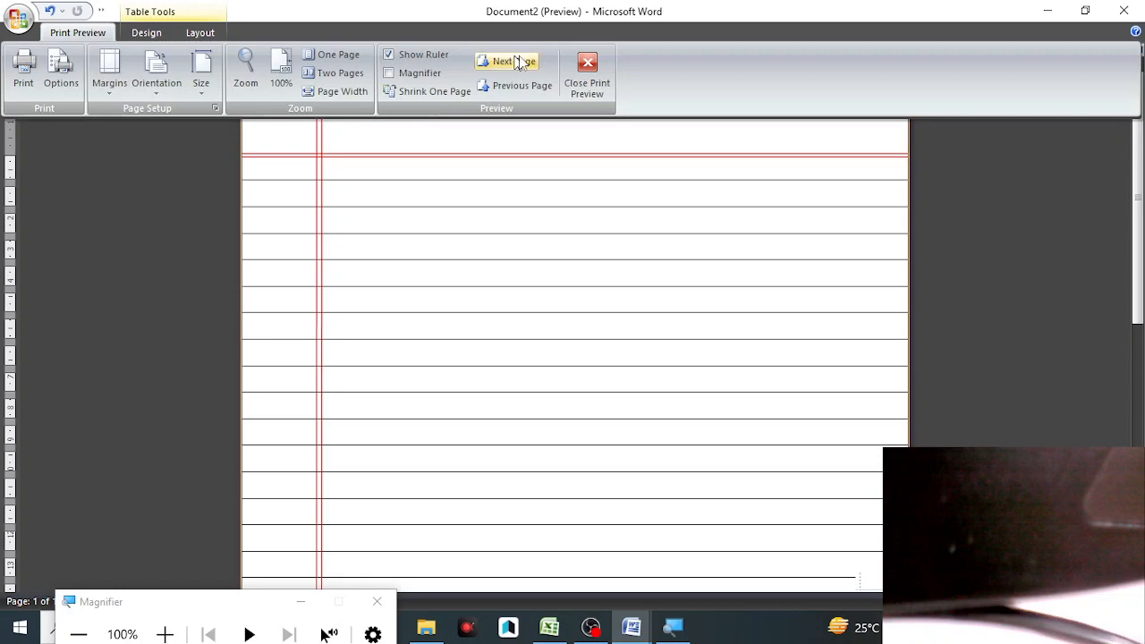
{"action": "left_click", "coordinate": [587, 73]}
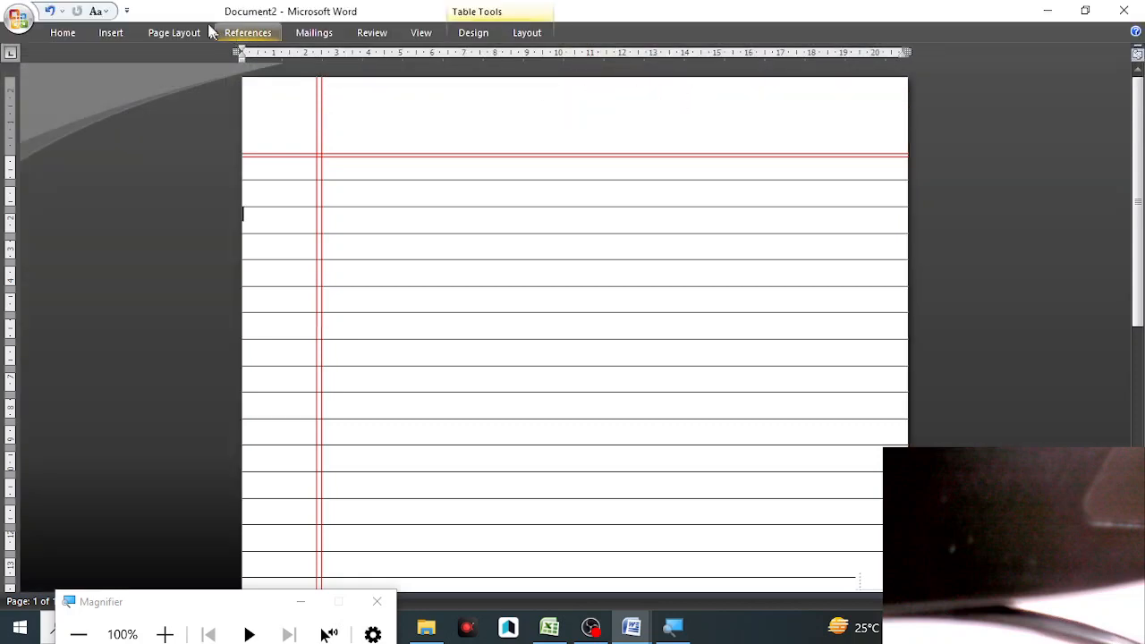
Step: Draw a rounded rectangle about 4.5 cm wide and 1.5 cm high near the right end of the page header and outline it in red
{"action": "left_click", "coordinate": [179, 32]}
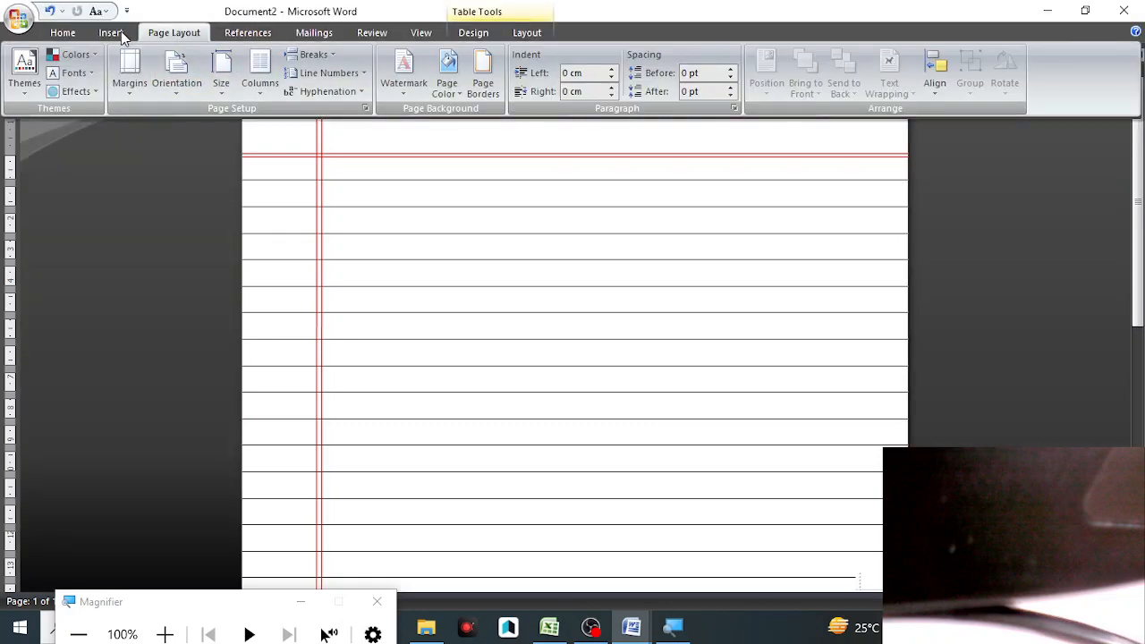
{"action": "left_click", "coordinate": [111, 32]}
{"action": "left_click", "coordinate": [251, 82]}
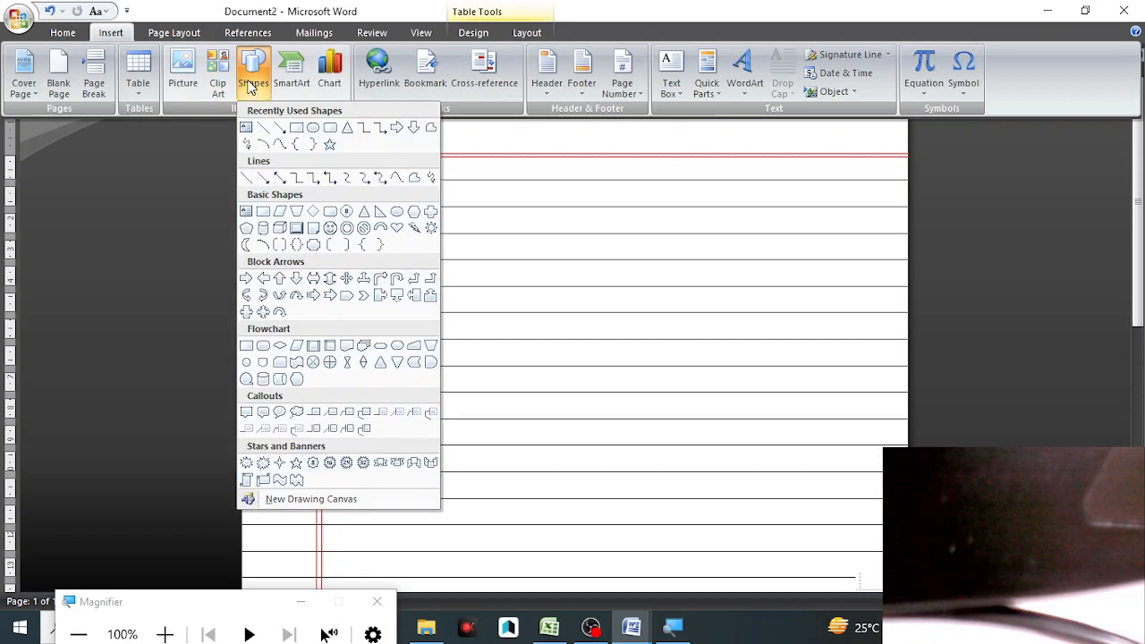
{"action": "left_click", "coordinate": [331, 128]}
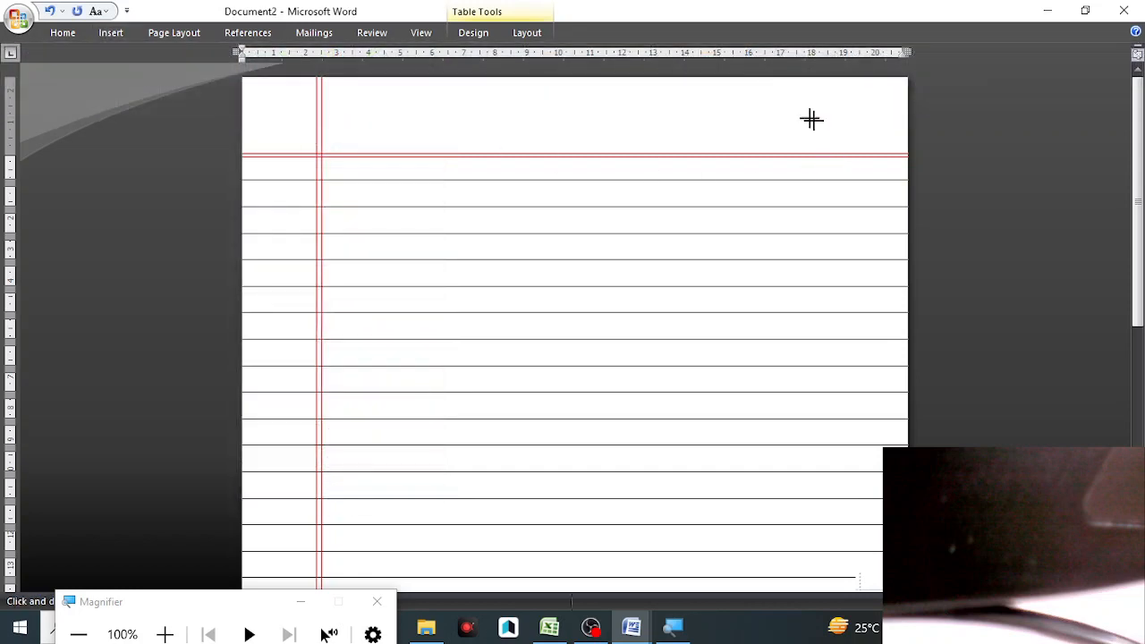
{"action": "mouse_move", "coordinate": [752, 93]}
{"action": "left_mouse_down"}
{"action": "mouse_move", "coordinate": [907, 138]}
{"action": "mouse_move", "coordinate": [895, 136]}
{"action": "left_mouse_up"}
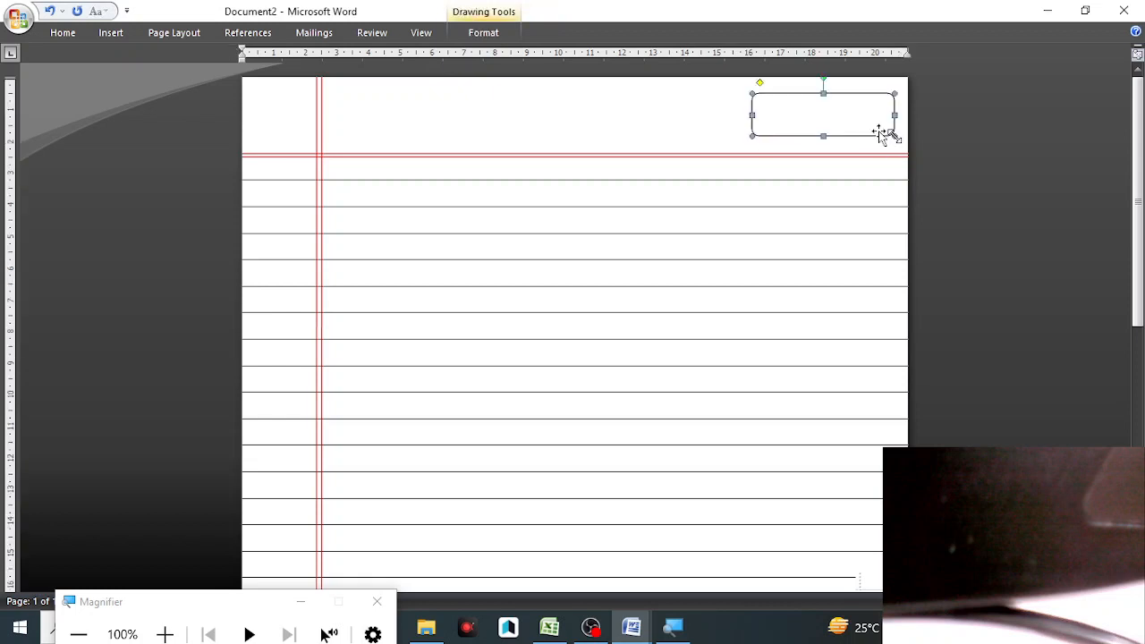
{"action": "left_click_drag", "start_coordinate": [808, 94], "coordinate": [781, 96]}
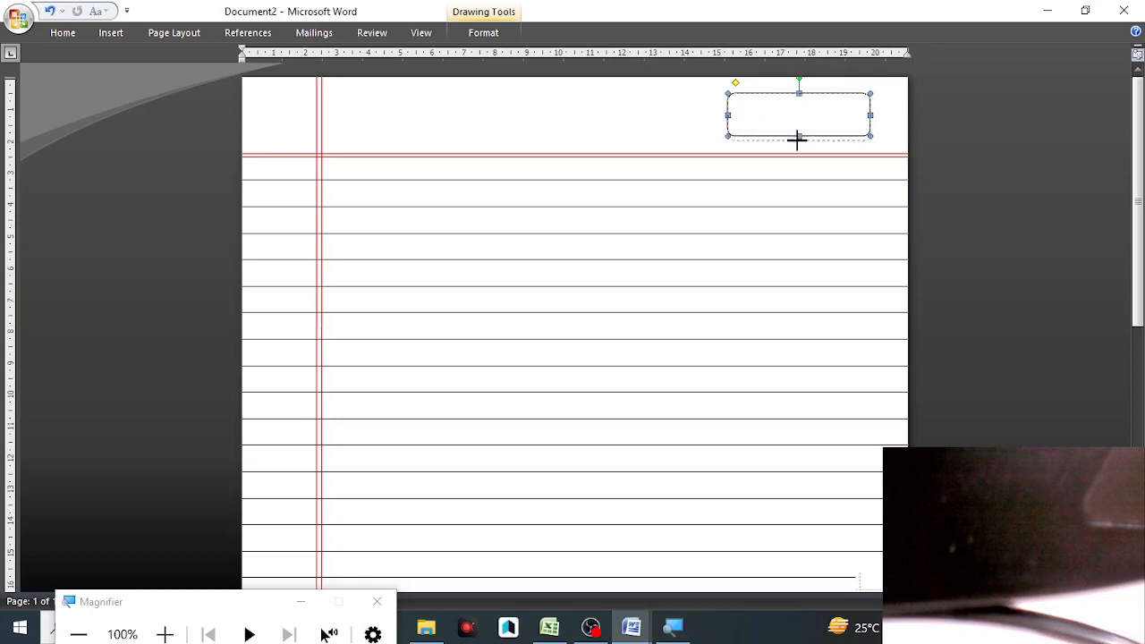
{"action": "left_click_drag", "start_coordinate": [797, 141], "coordinate": [797, 141]}
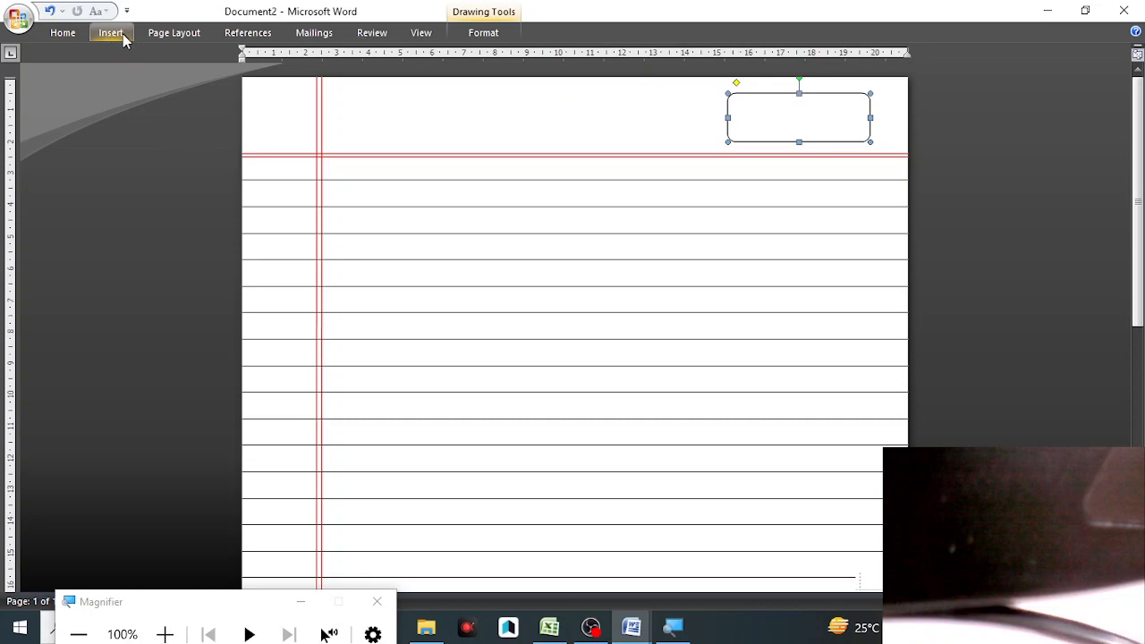
{"action": "left_click", "coordinate": [507, 33]}
{"action": "left_click", "coordinate": [515, 75]}
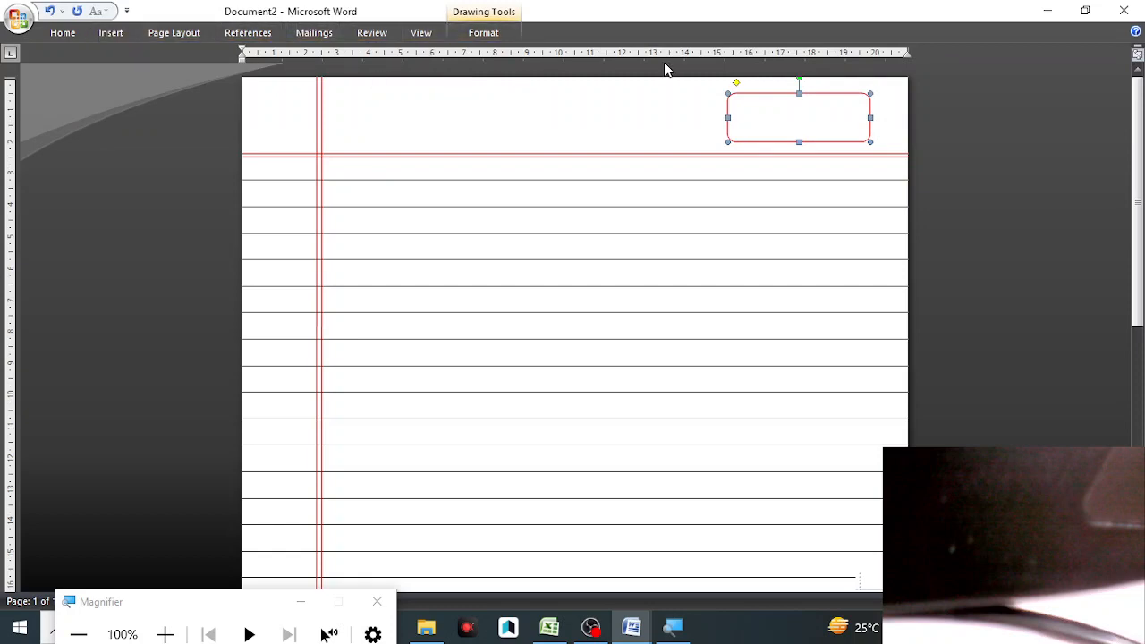
Step: Add text to the rounded rectangle: "Page No:" with a dotted blank, and "Date:" with three dotted blanks separated by slashes below it
{"action": "right_click", "coordinate": [776, 110]}
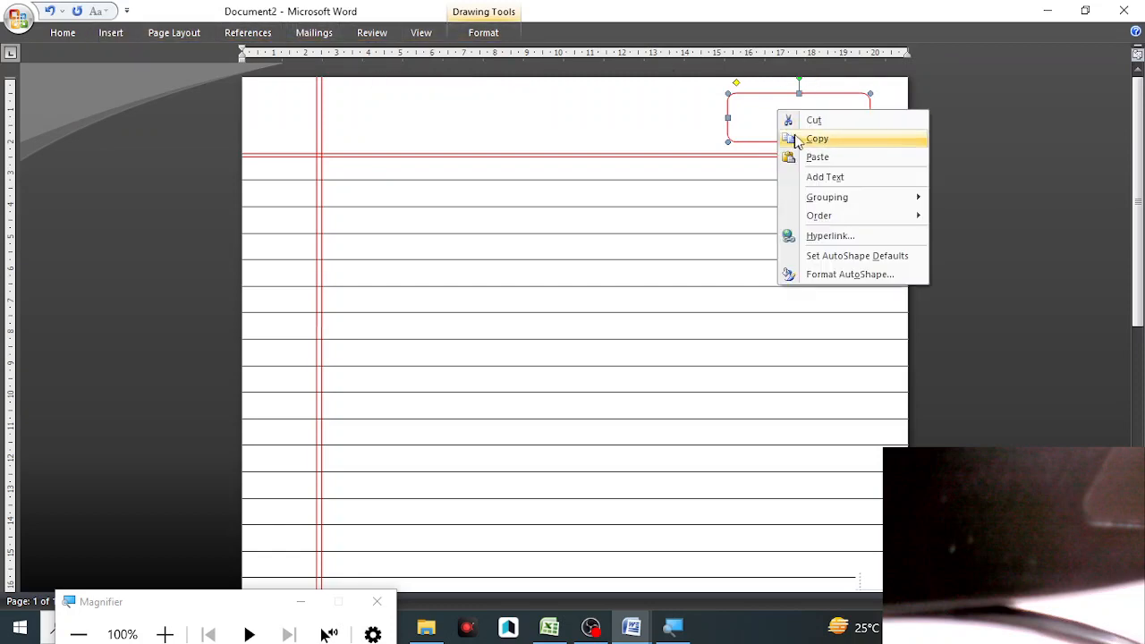
{"action": "left_click", "coordinate": [824, 176]}
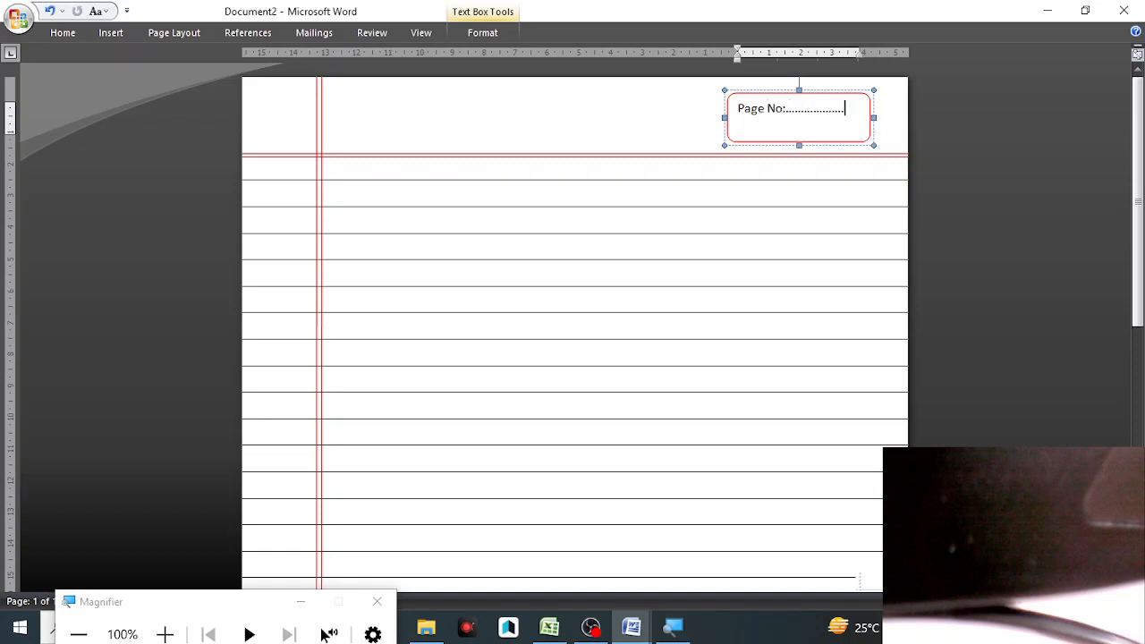
{"action": "type", "text": "...."}
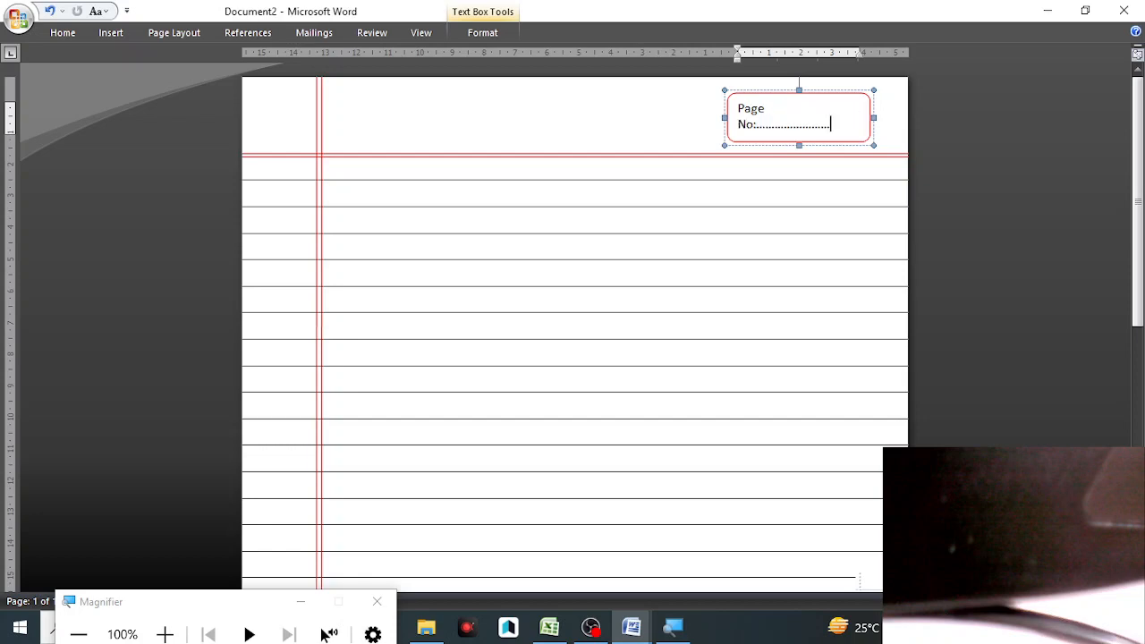
{"action": "type", "text": "."}
{"action": "key", "text": "BackSpace"}
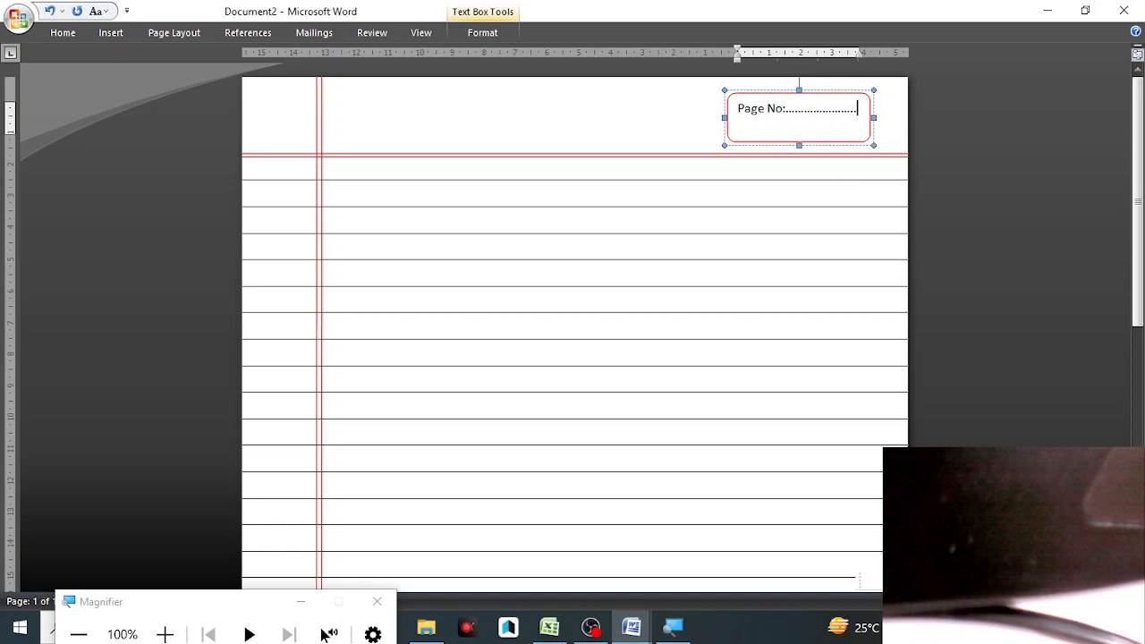
{"action": "key", "text": "Return"}
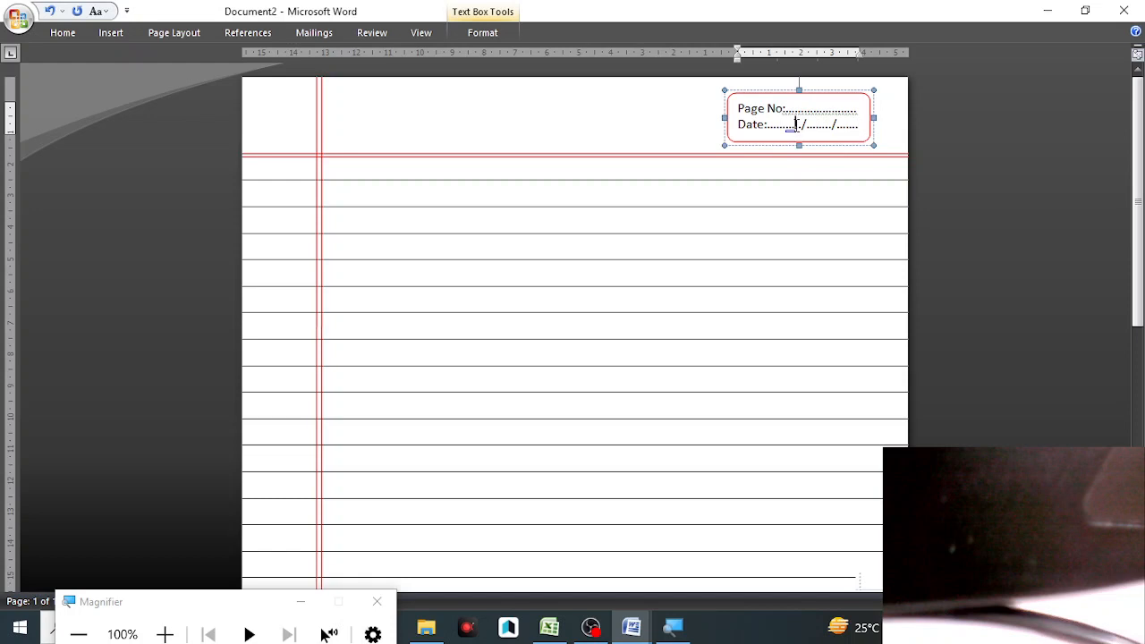
Step: Rebalance the dotted blanks in the Date line, shortening the first blank and lengthening the last one
{"action": "key", "text": "BackSpace"}
{"action": "key", "text": "BackSpace"}
{"action": "key", "text": "BackSpace"}
{"action": "key", "text": "BackSpace"}
{"action": "key", "text": "BackSpace"}
{"action": "type", "text": ".."}
Step: Color all the text in the Page No/Date box standard Red
{"action": "key", "text": "ctrl+a"}
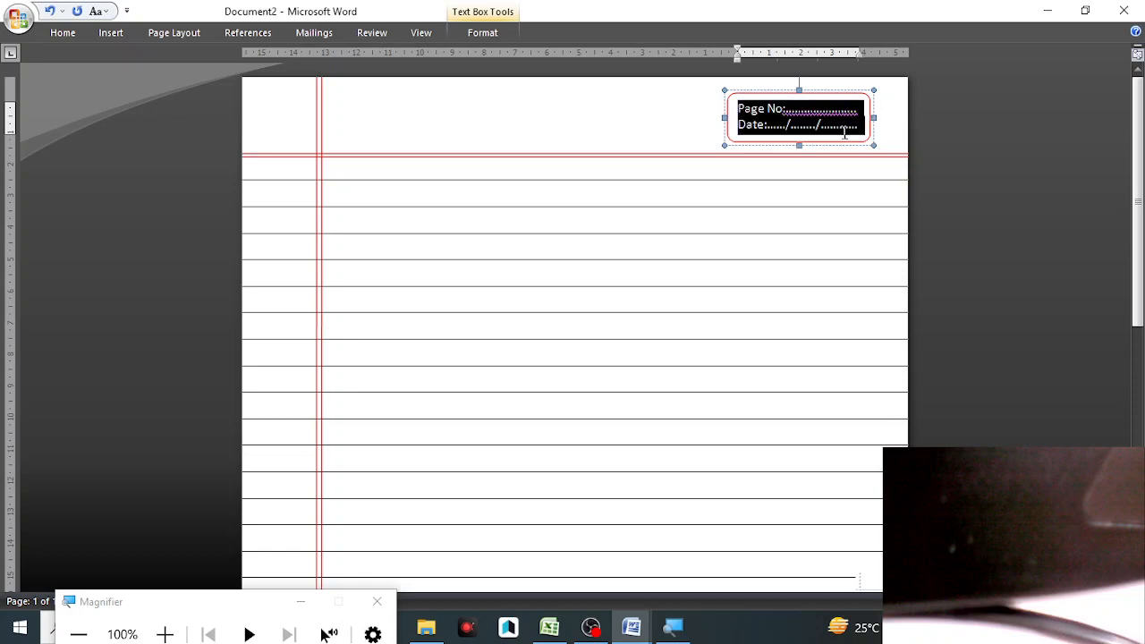
{"action": "left_click", "coordinate": [61, 32]}
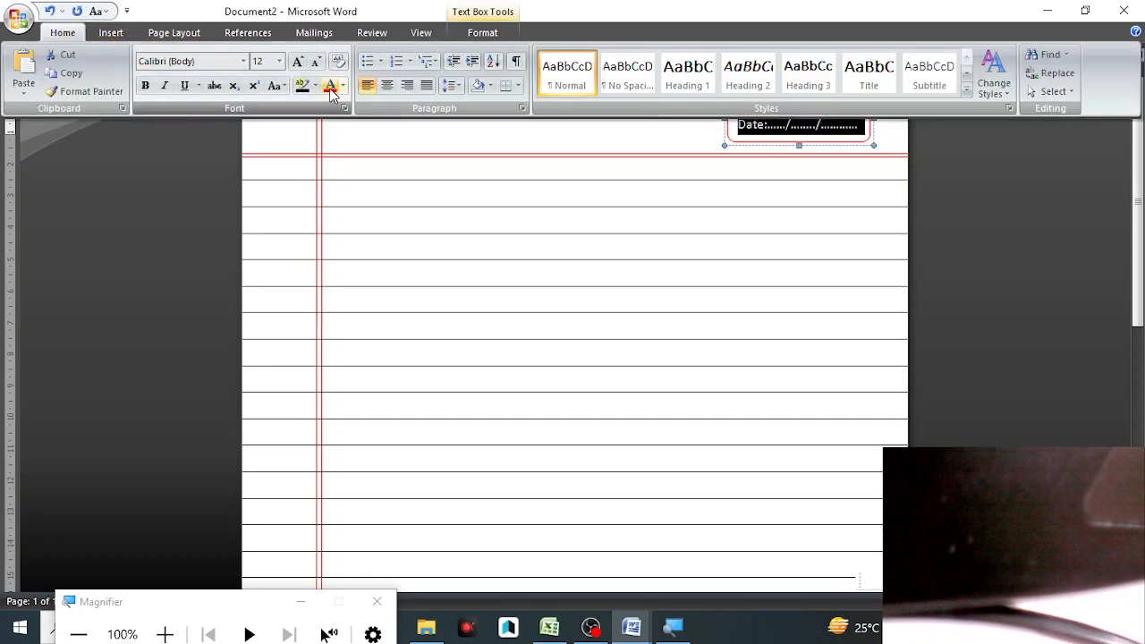
{"action": "left_click", "coordinate": [342, 86]}
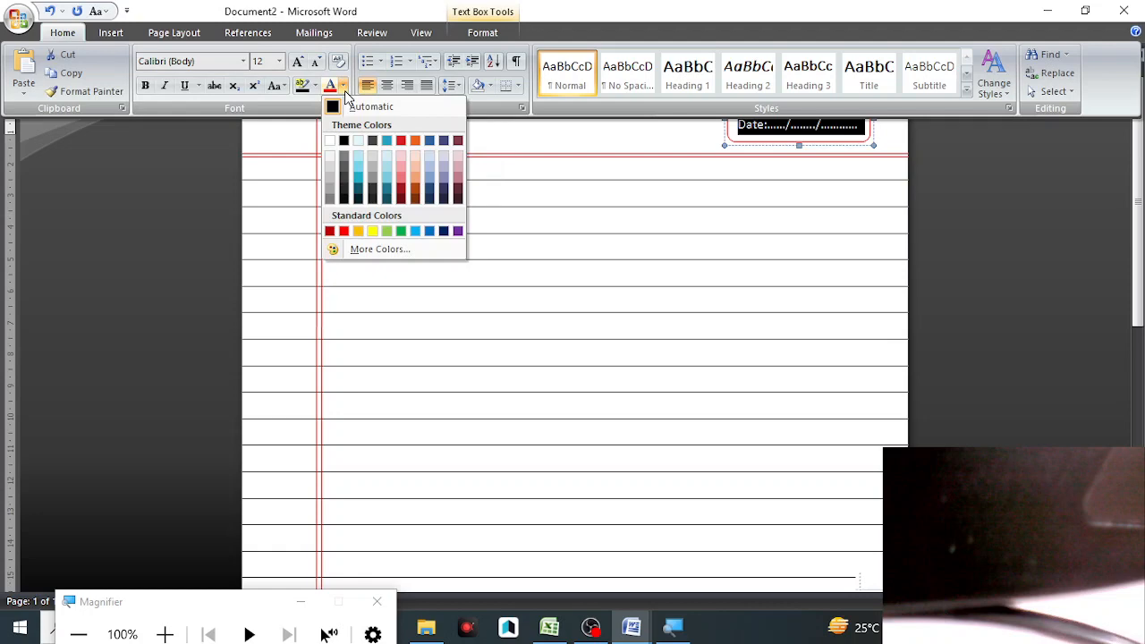
{"action": "left_click", "coordinate": [345, 231]}
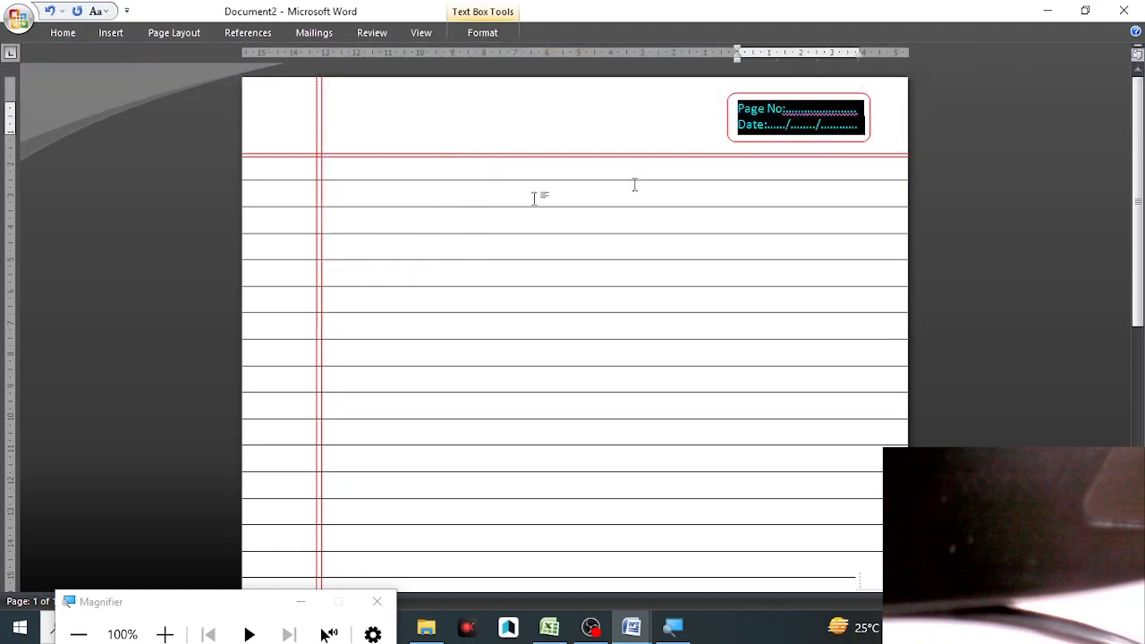
{"action": "left_click", "coordinate": [754, 127]}
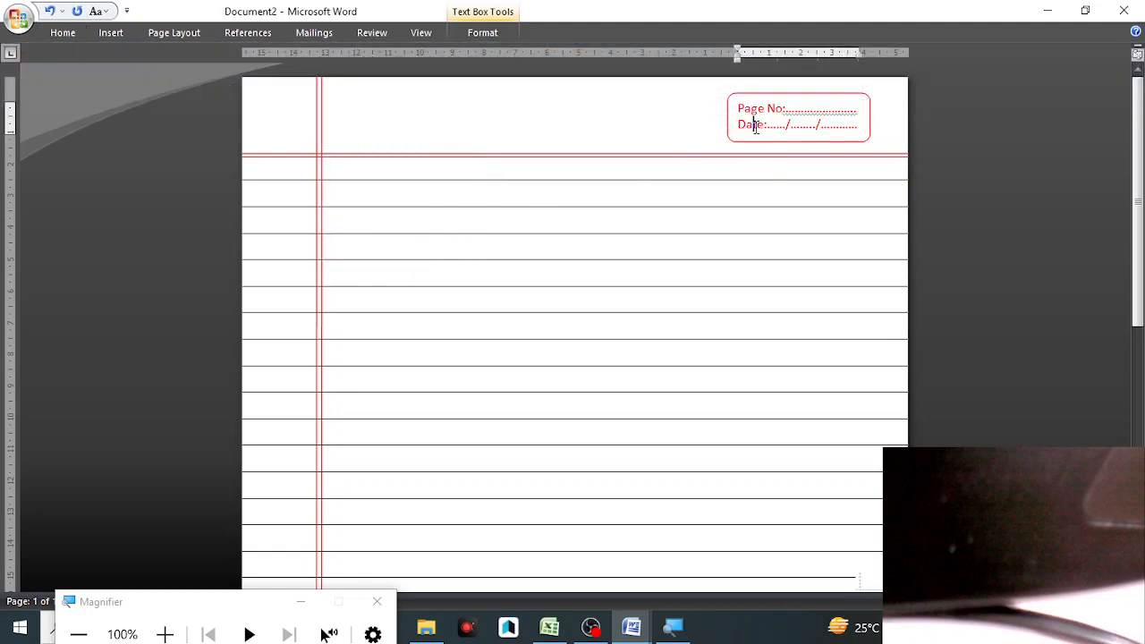
{"action": "left_click", "coordinate": [803, 227]}
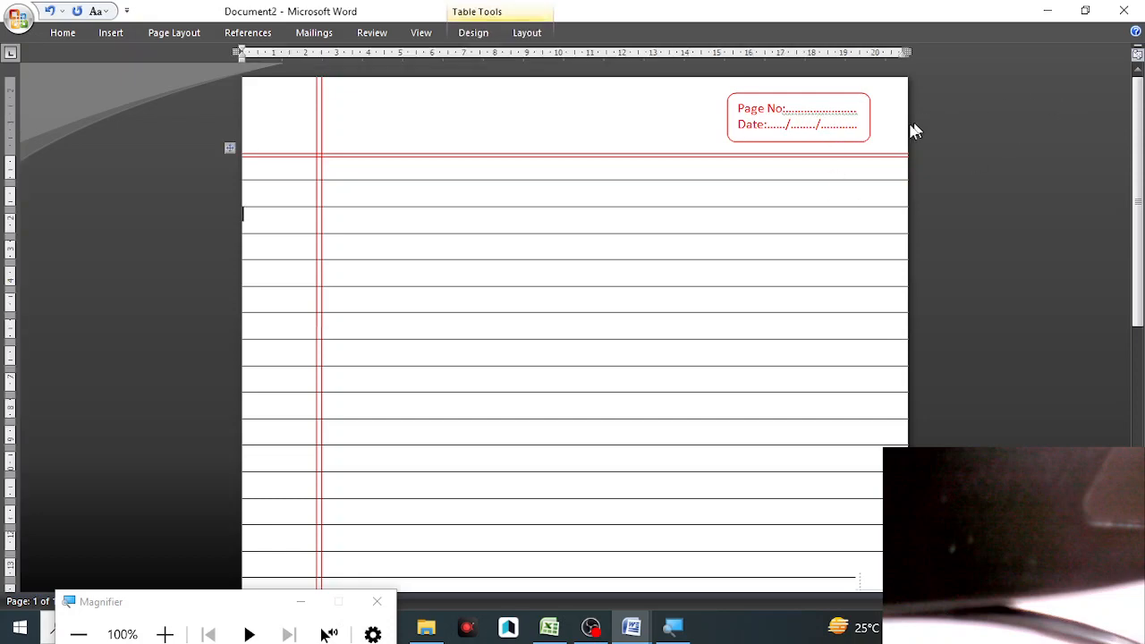
Step: Dismiss the proofing underline on the dotted blank after "Page No:"
{"action": "left_click", "coordinate": [823, 116]}
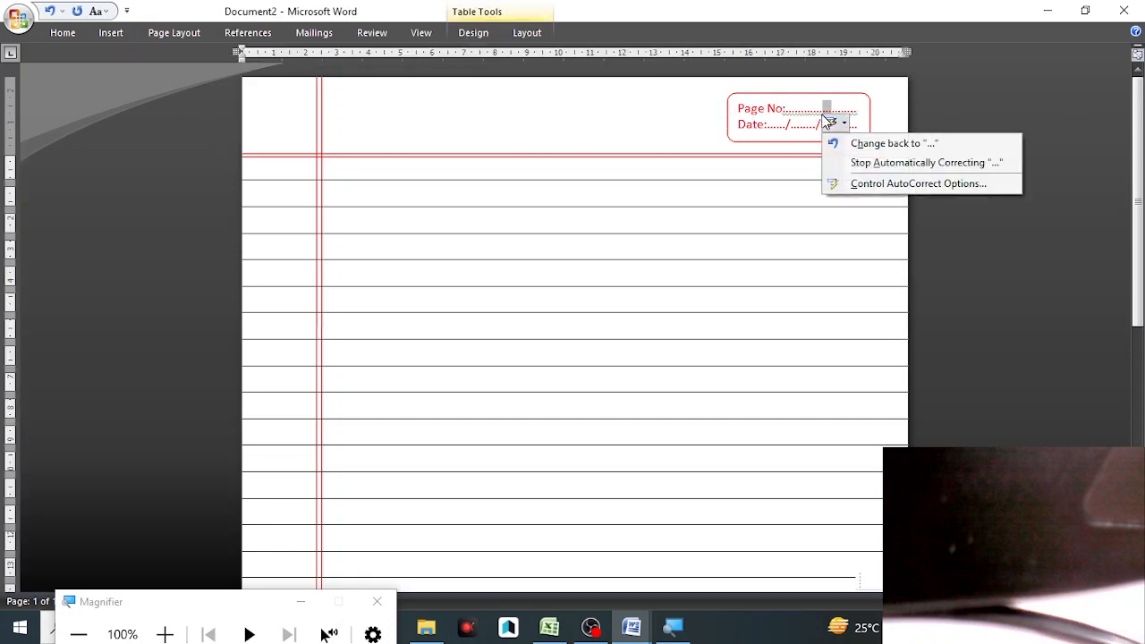
{"action": "left_click", "coordinate": [814, 112]}
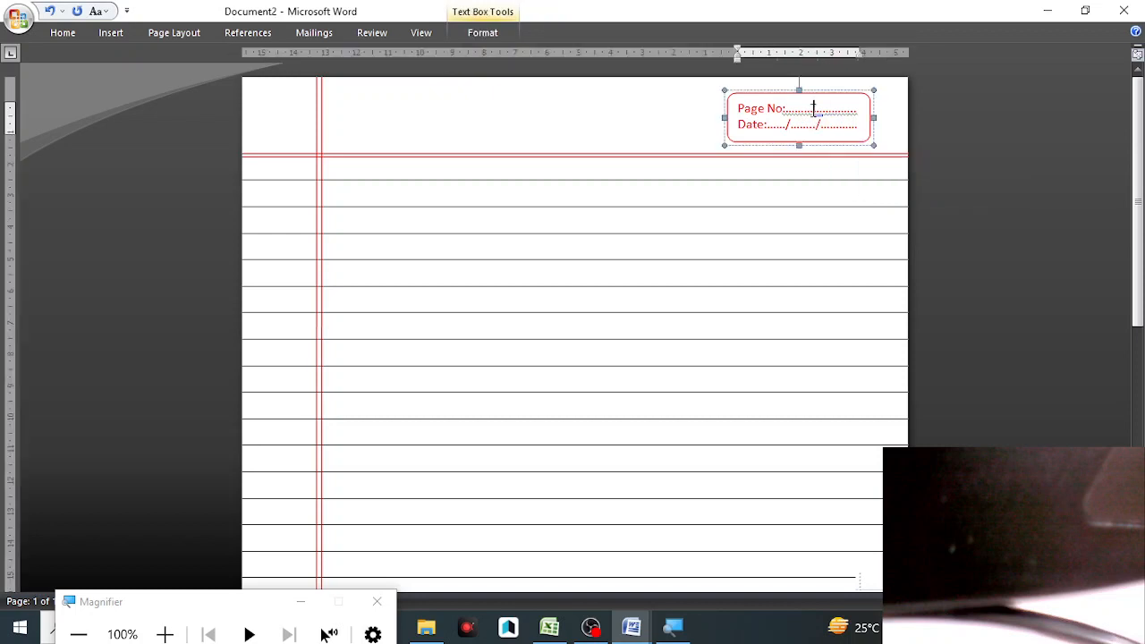
{"action": "right_click", "coordinate": [814, 109]}
{"action": "left_click", "coordinate": [834, 188]}
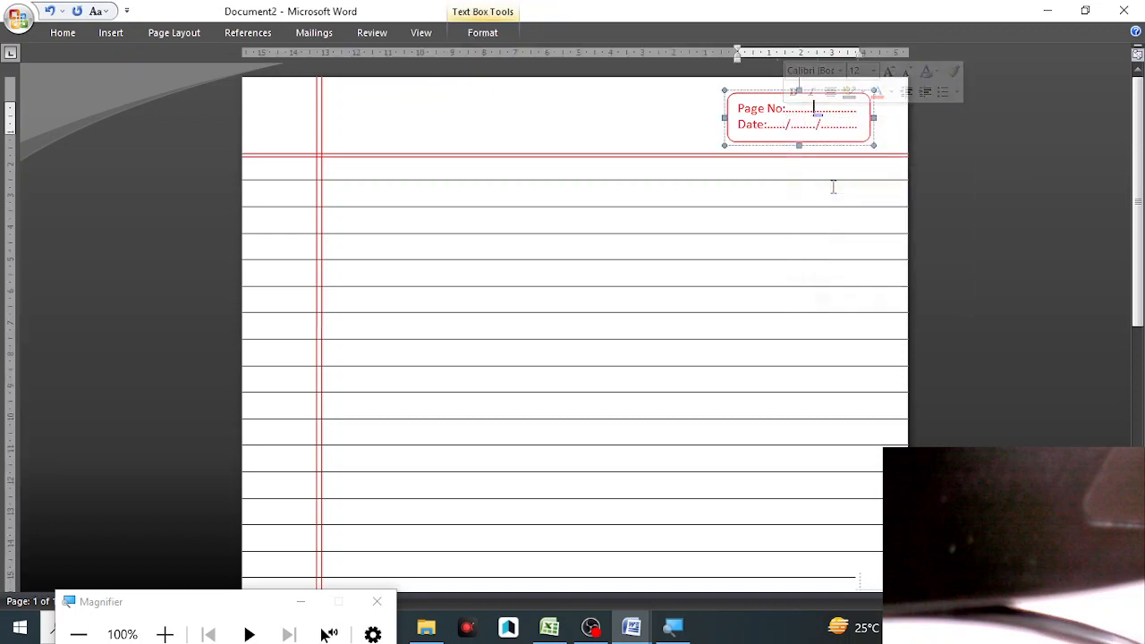
{"action": "left_click", "coordinate": [739, 239]}
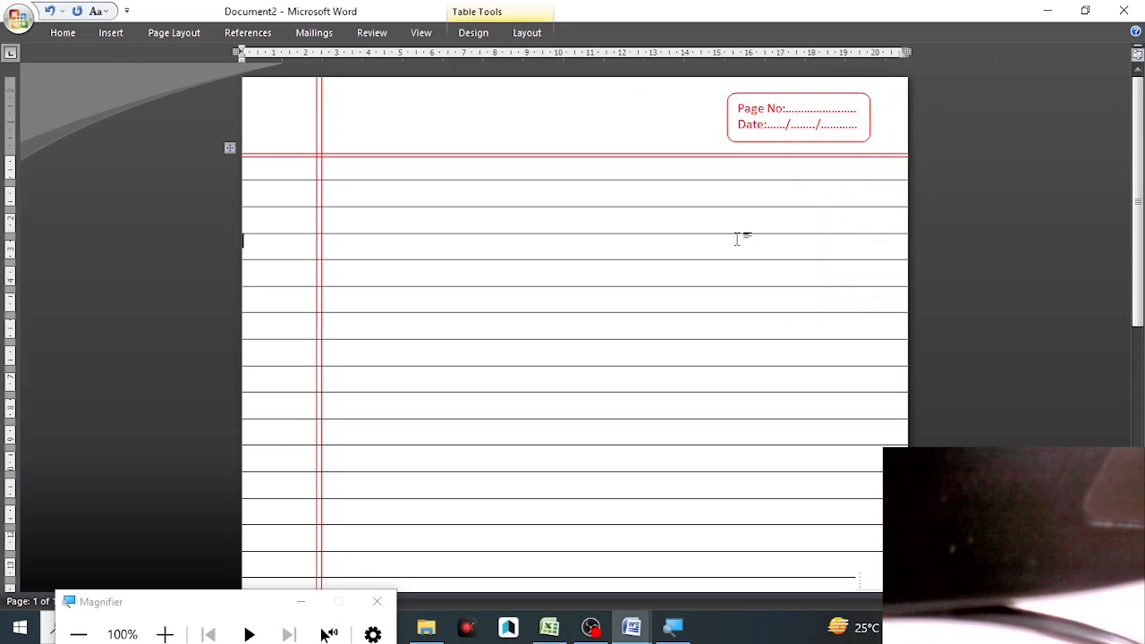
Step: Inspect the page with its red Page No/Date box in enlarged print preview, then close the preview
{"action": "key", "text": "ctrl+F2"}
{"action": "left_click", "coordinate": [482, 290]}
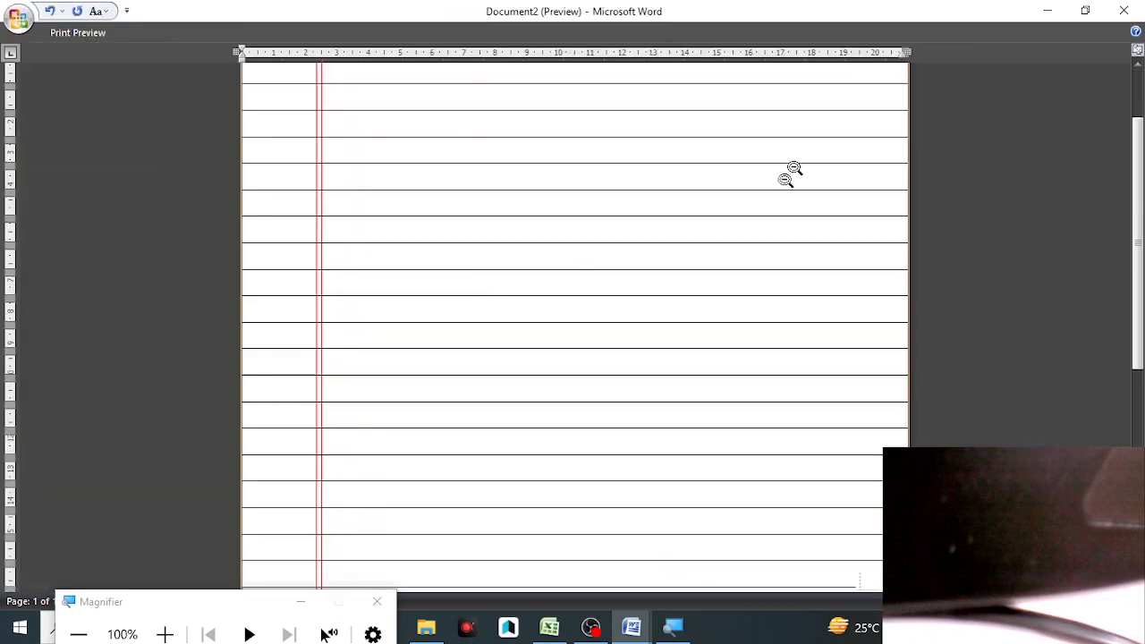
{"action": "left_click_drag", "start_coordinate": [1132, 107], "coordinate": [1132, 89]}
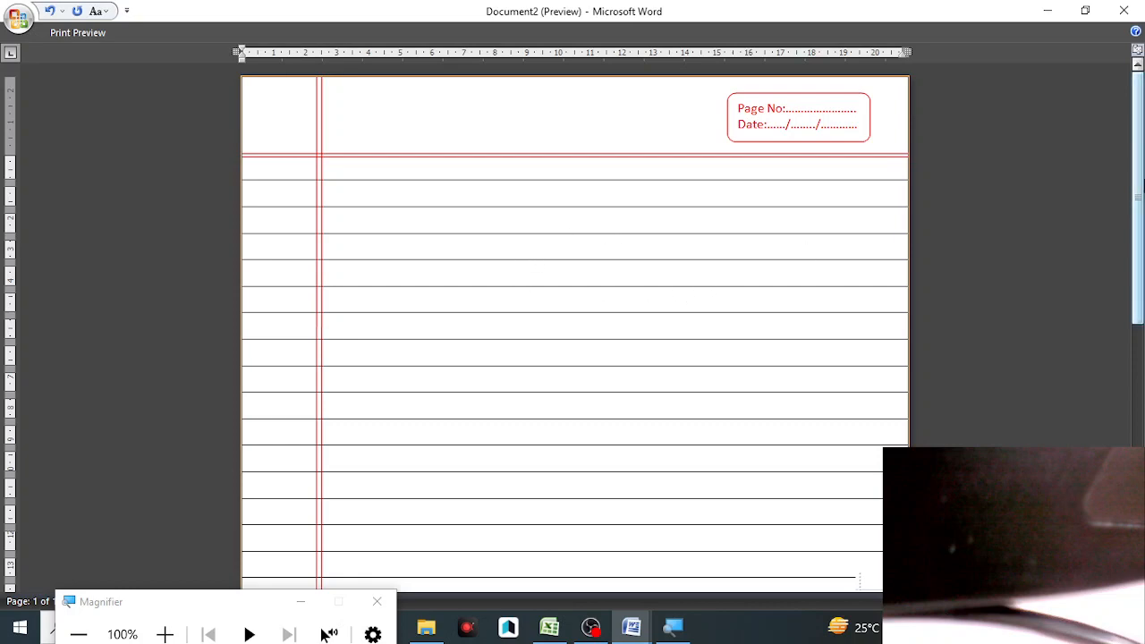
{"action": "double_click", "coordinate": [79, 33]}
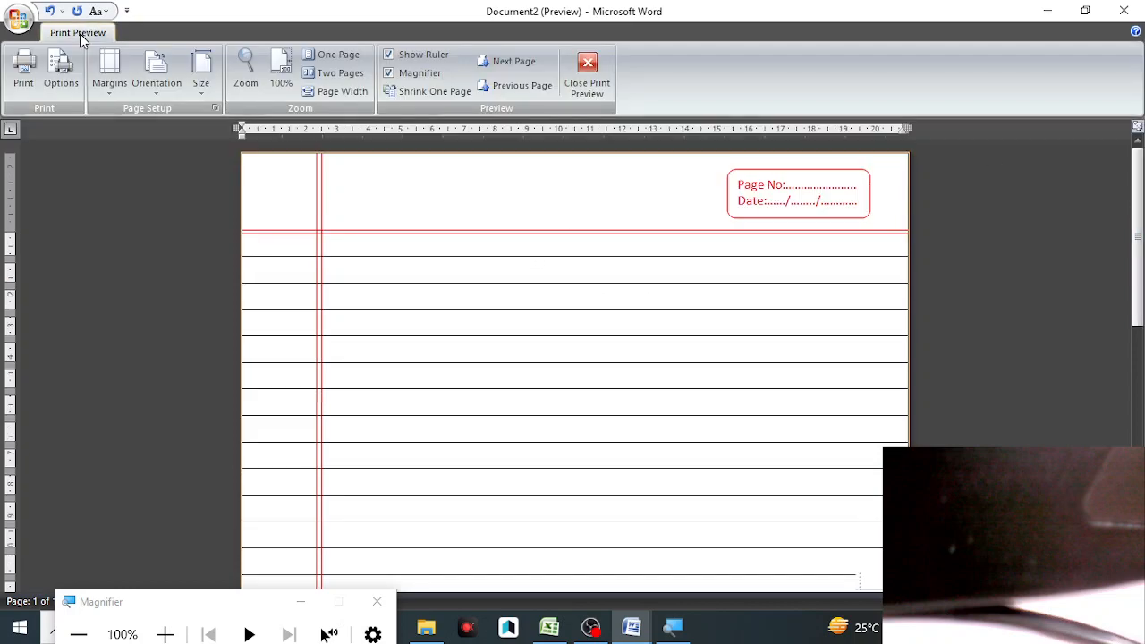
{"action": "left_click", "coordinate": [577, 70]}
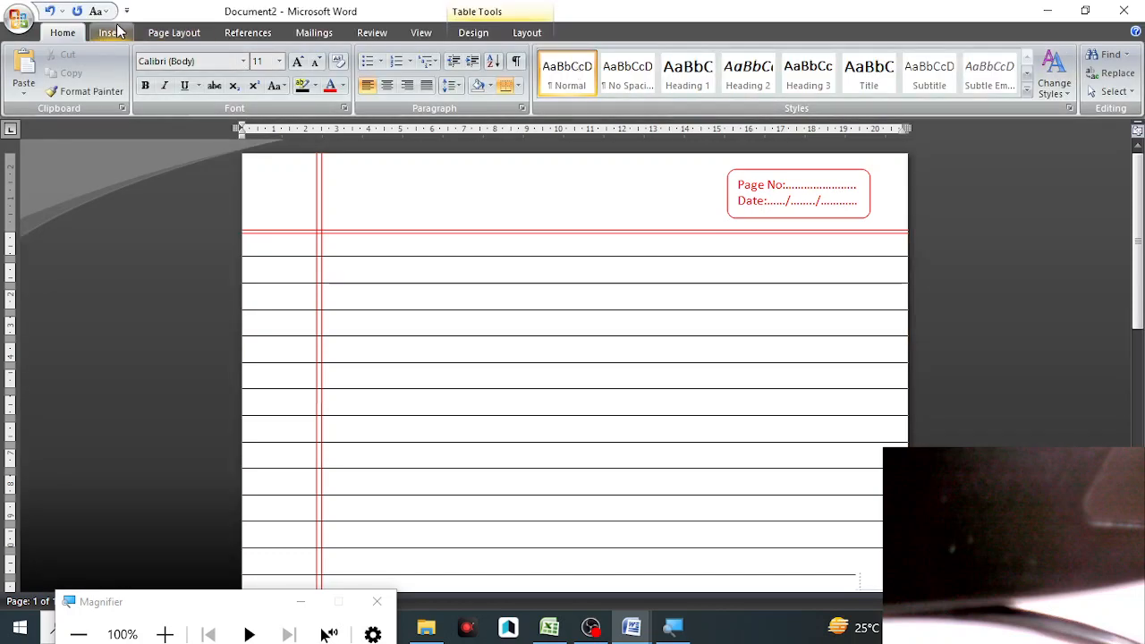
Step: Draw a text box about 6.85 cm wide and 1.54 cm high in the middle of the header and enter "ANSWER SHEET"
{"action": "left_click", "coordinate": [113, 32]}
{"action": "left_click", "coordinate": [253, 85]}
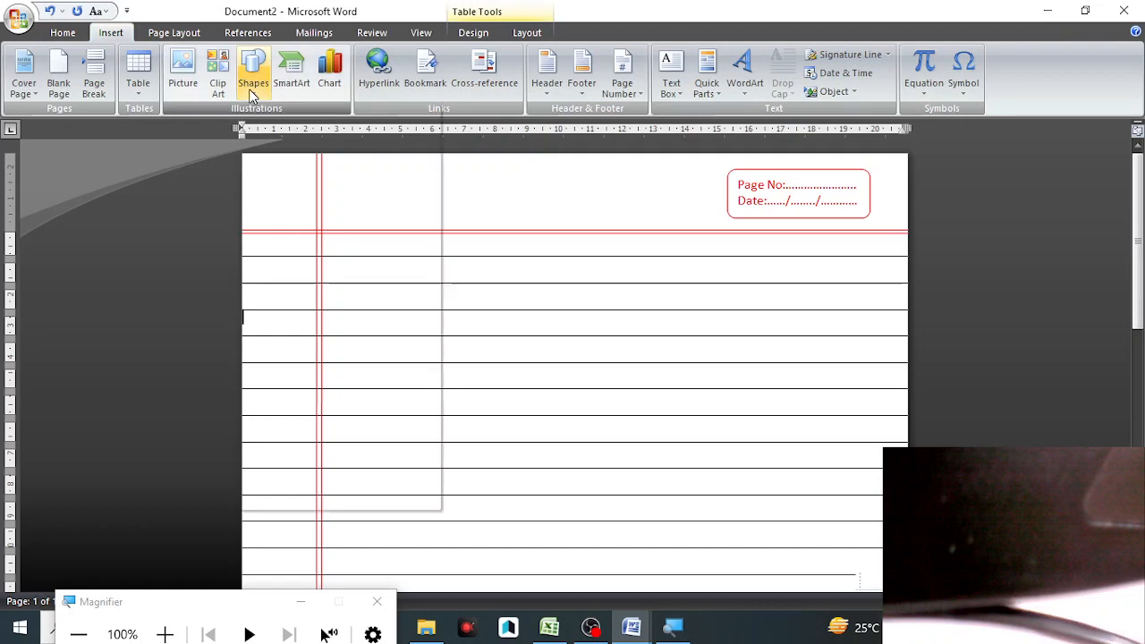
{"action": "left_click", "coordinate": [247, 128]}
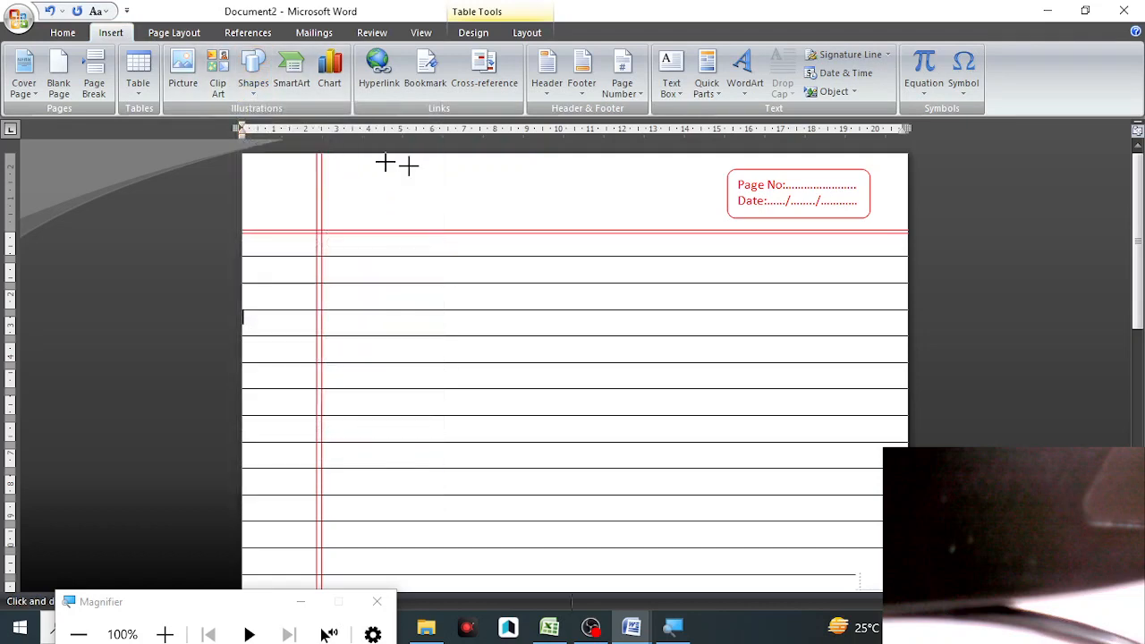
{"action": "left_click_drag", "start_coordinate": [463, 166], "coordinate": [683, 221]}
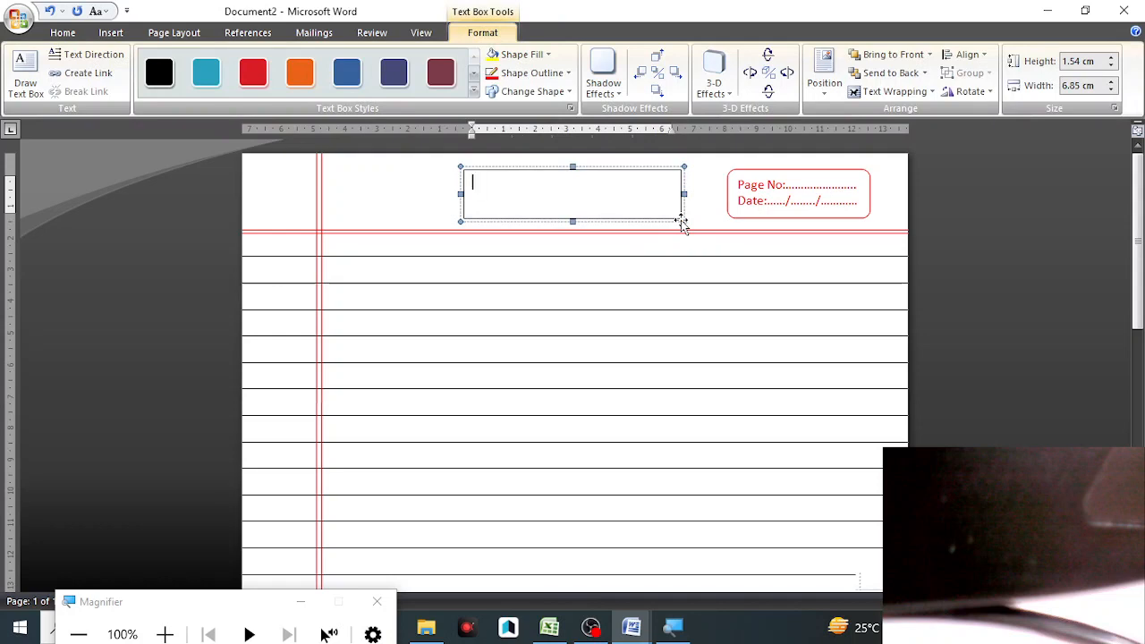
{"action": "type", "text": "ANSWER SHEET"}
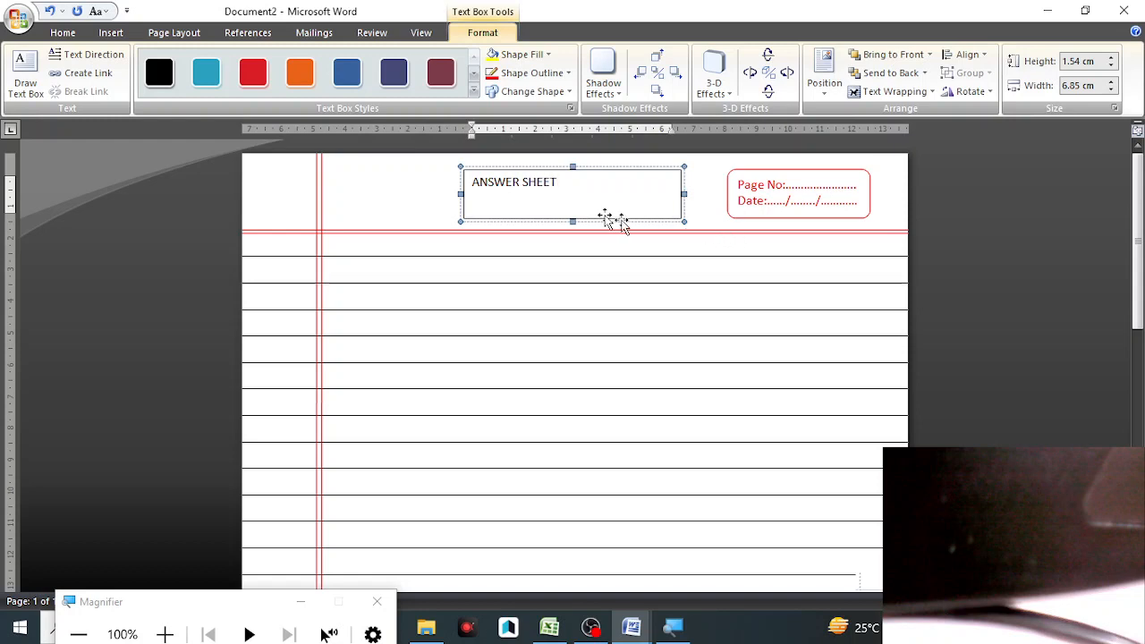
Step: Enlarge the "ANSWER SHEET" text to size 26 and color it red
{"action": "left_click_drag", "start_coordinate": [471, 182], "coordinate": [563, 183]}
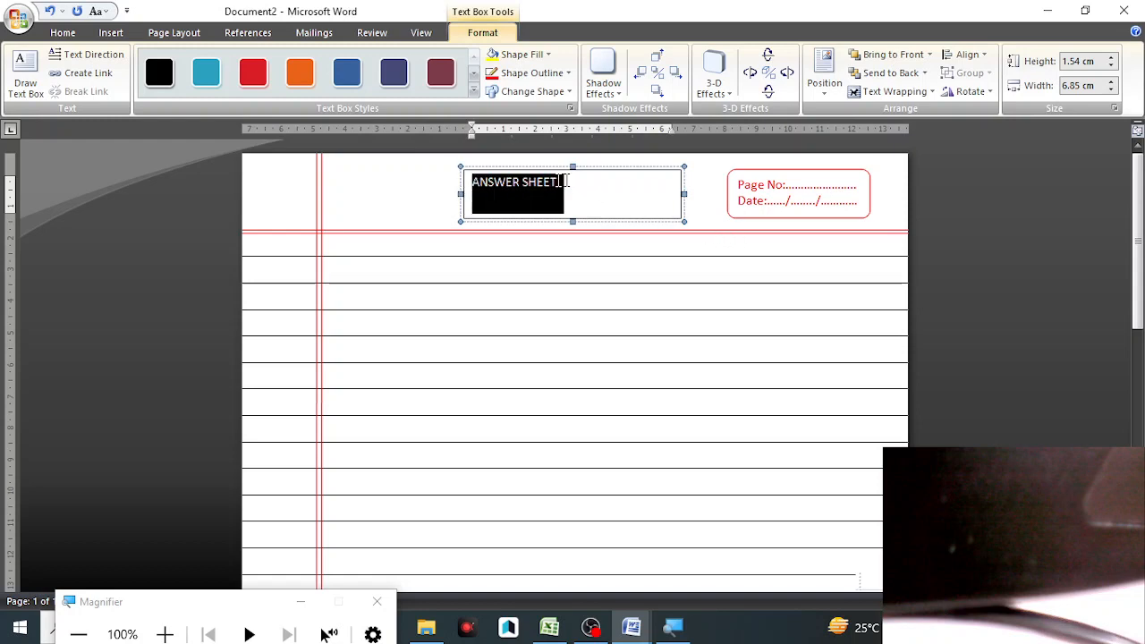
{"action": "left_click", "coordinate": [692, 136]}
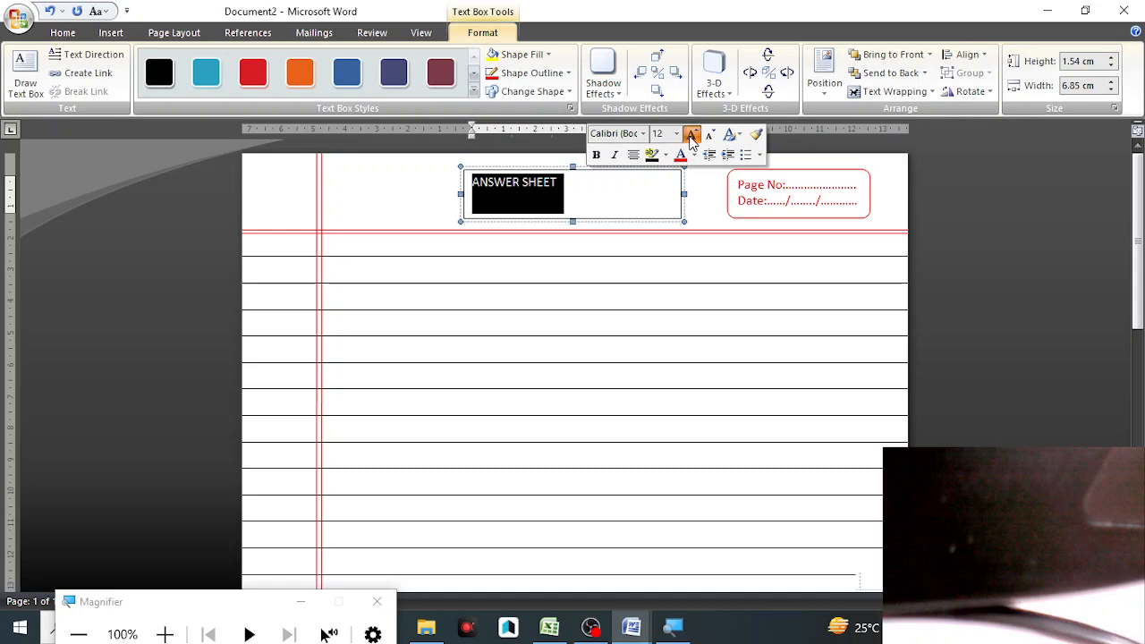
{"action": "left_click", "coordinate": [691, 136]}
{"action": "left_click", "coordinate": [692, 136]}
{"action": "left_click", "coordinate": [691, 136]}
{"action": "left_click", "coordinate": [691, 136]}
{"action": "left_click", "coordinate": [691, 136]}
{"action": "left_click", "coordinate": [691, 135]}
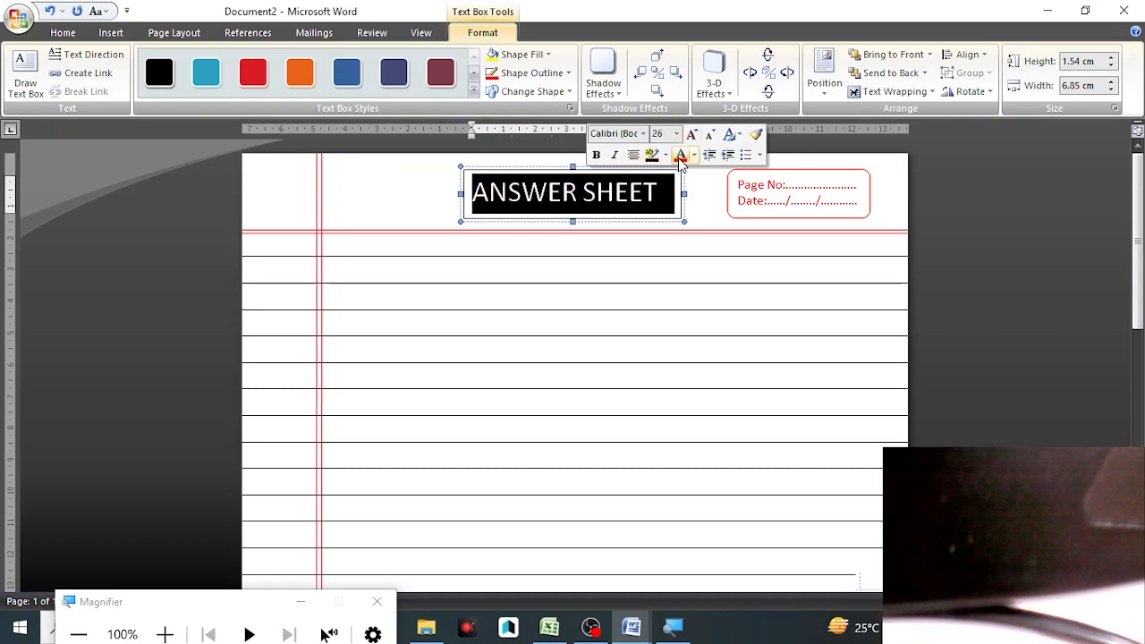
{"action": "left_click", "coordinate": [680, 156]}
{"action": "left_click", "coordinate": [638, 257]}
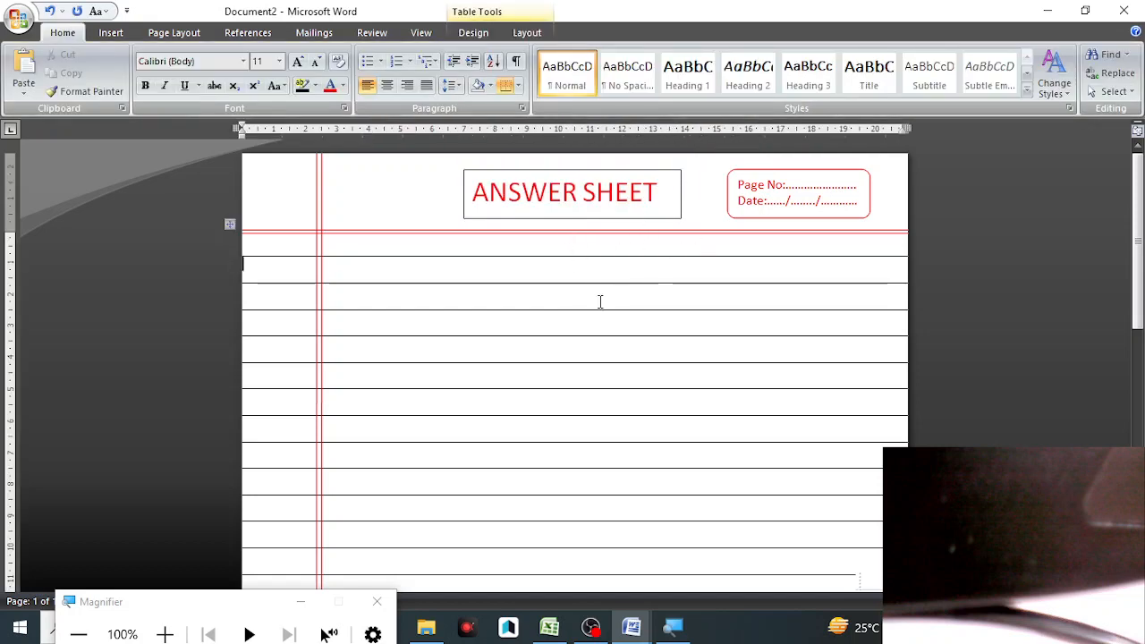
Step: Apply a custom diagonal, semitransparent black text watermark reading "MISHRA JI COMPUTER CENTRE"
{"action": "left_click", "coordinate": [173, 34]}
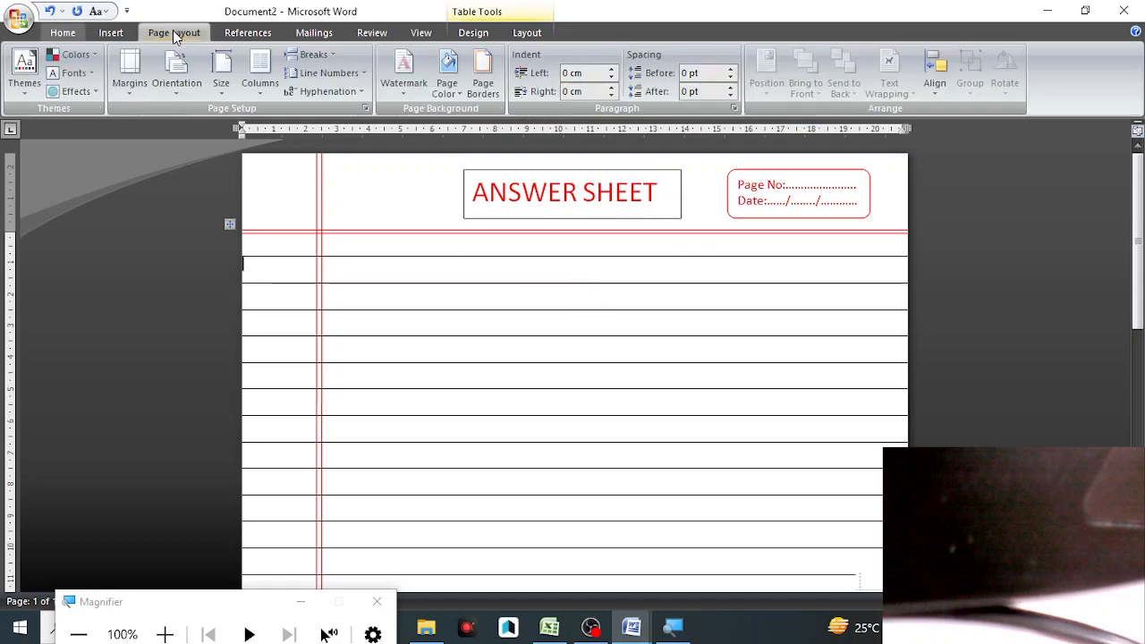
{"action": "left_click", "coordinate": [412, 81]}
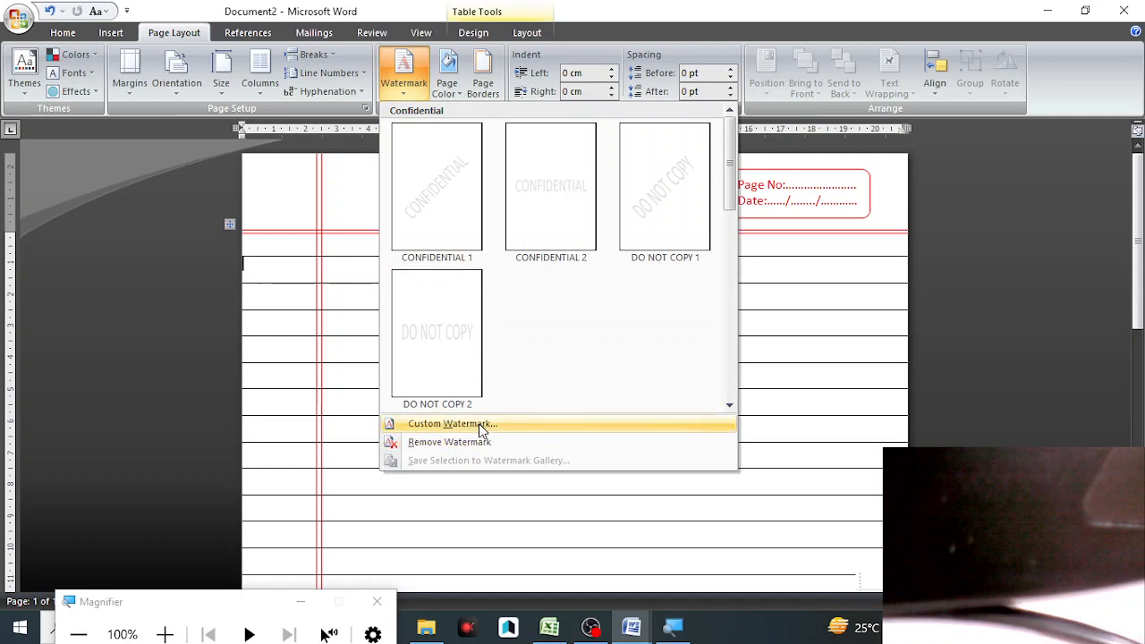
{"action": "left_click", "coordinate": [479, 423]}
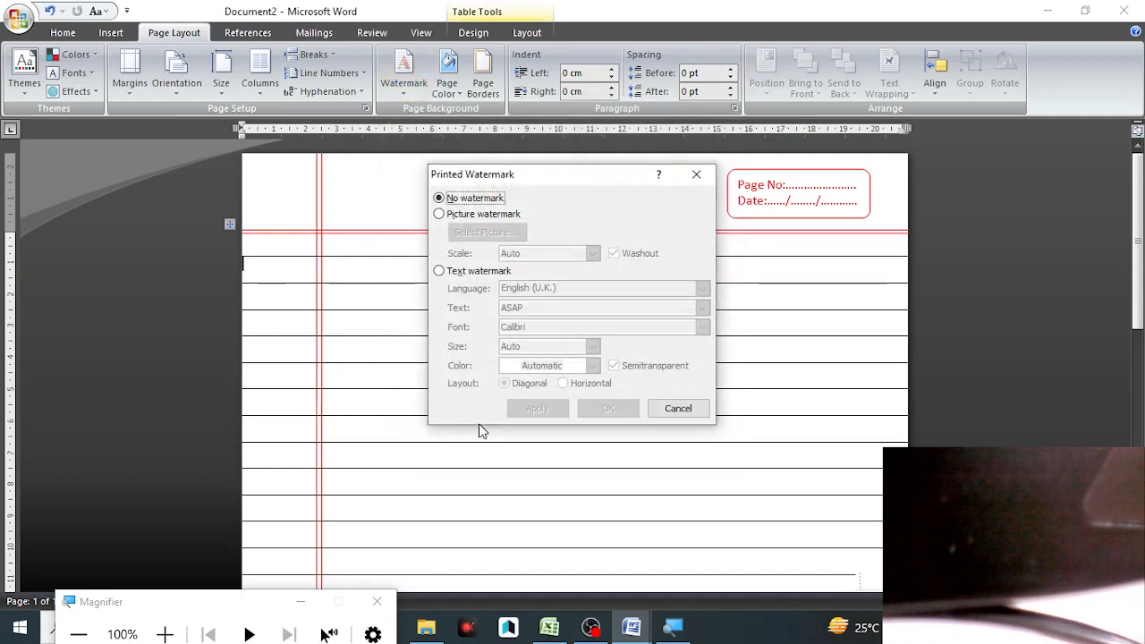
{"action": "left_click", "coordinate": [455, 277]}
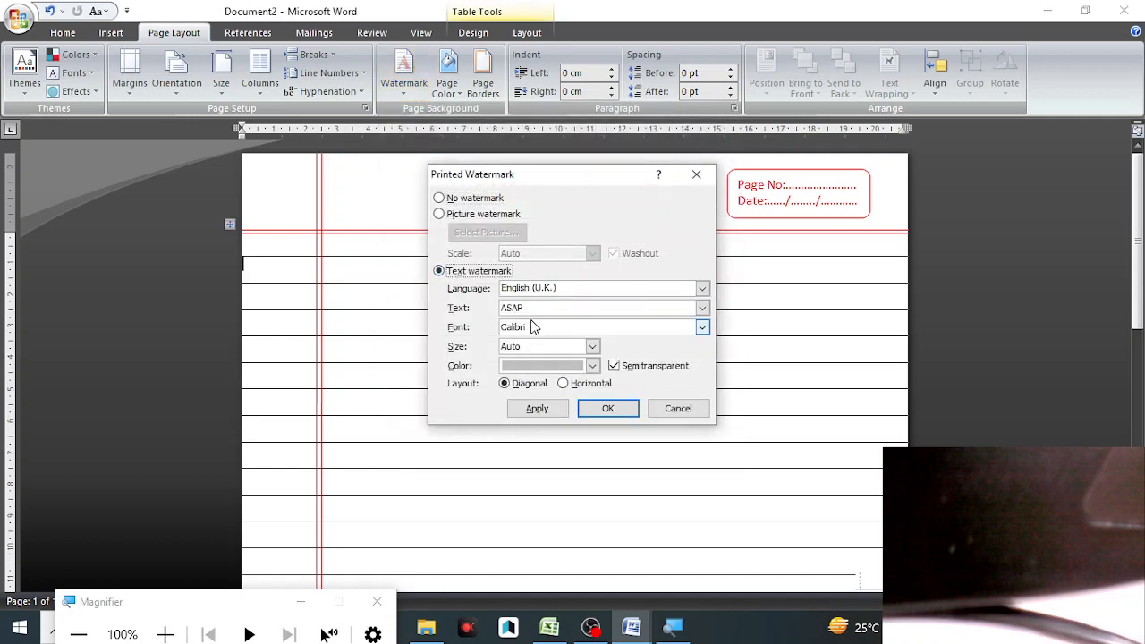
{"action": "left_click_drag", "start_coordinate": [535, 309], "coordinate": [456, 310]}
{"action": "type", "text": "MISHRA JI COMPUTER CENTRE"}
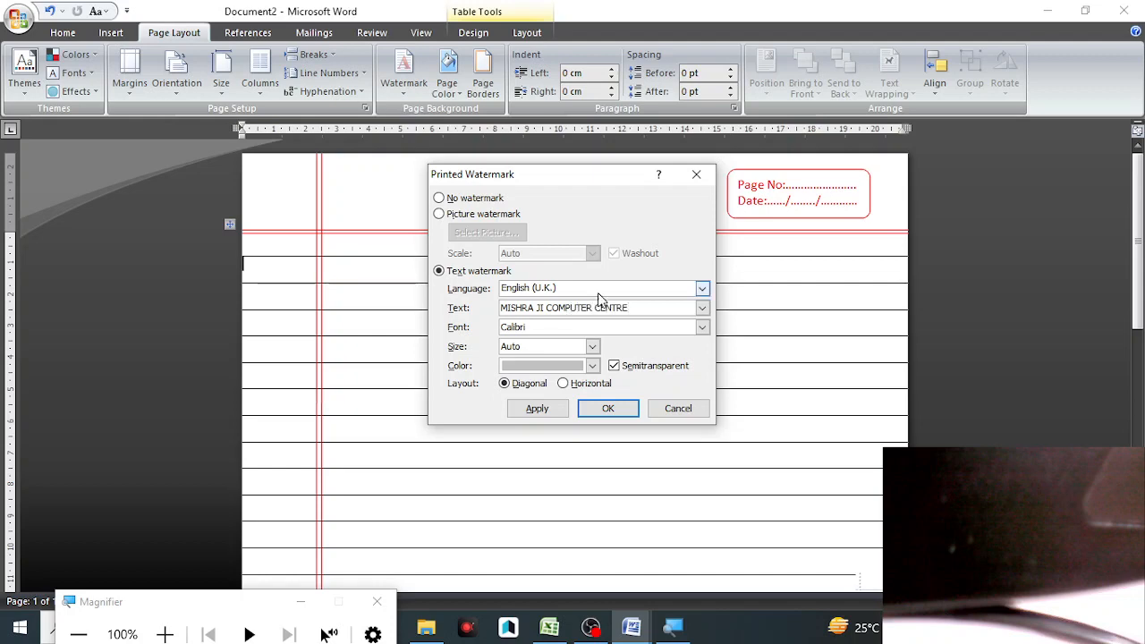
{"action": "left_click", "coordinate": [591, 366]}
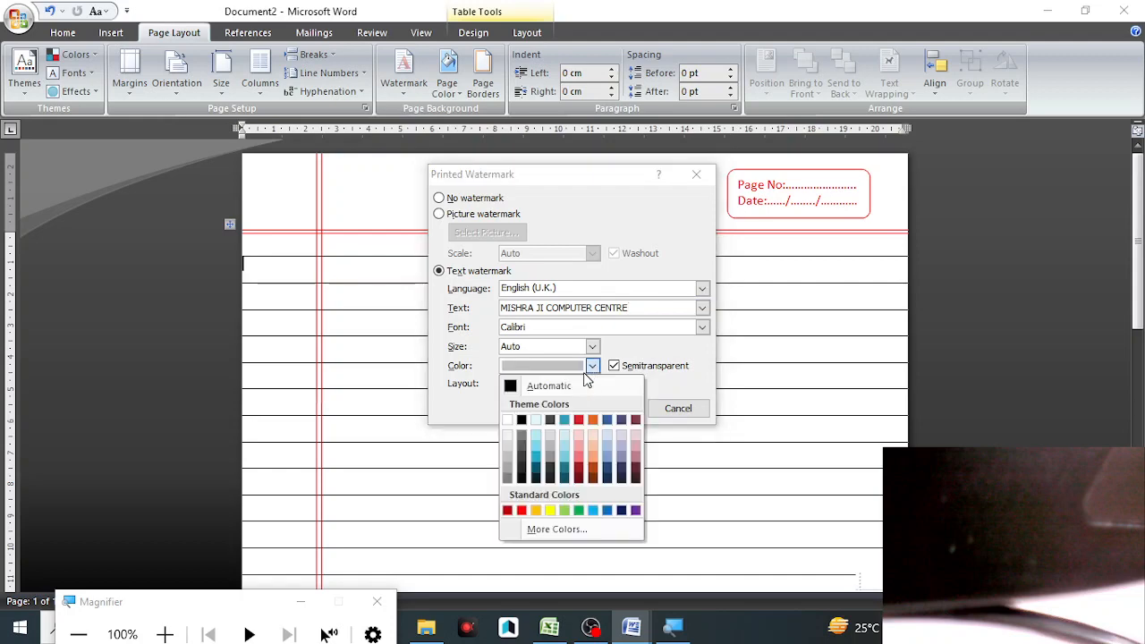
{"action": "left_click", "coordinate": [521, 419]}
{"action": "left_click", "coordinate": [551, 410]}
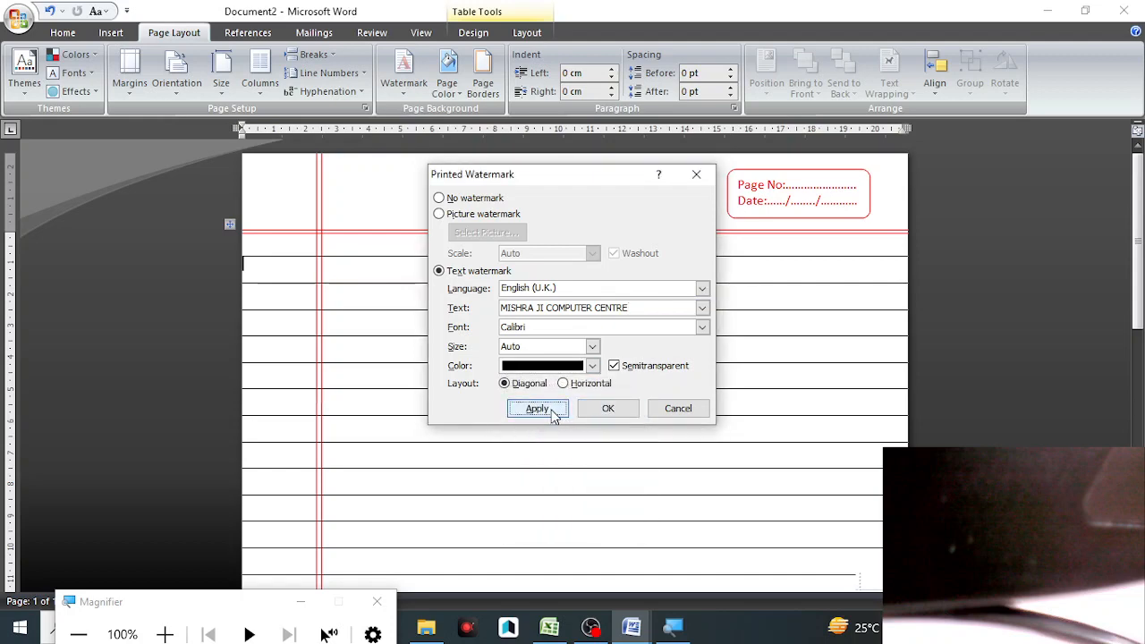
{"action": "left_click", "coordinate": [677, 410]}
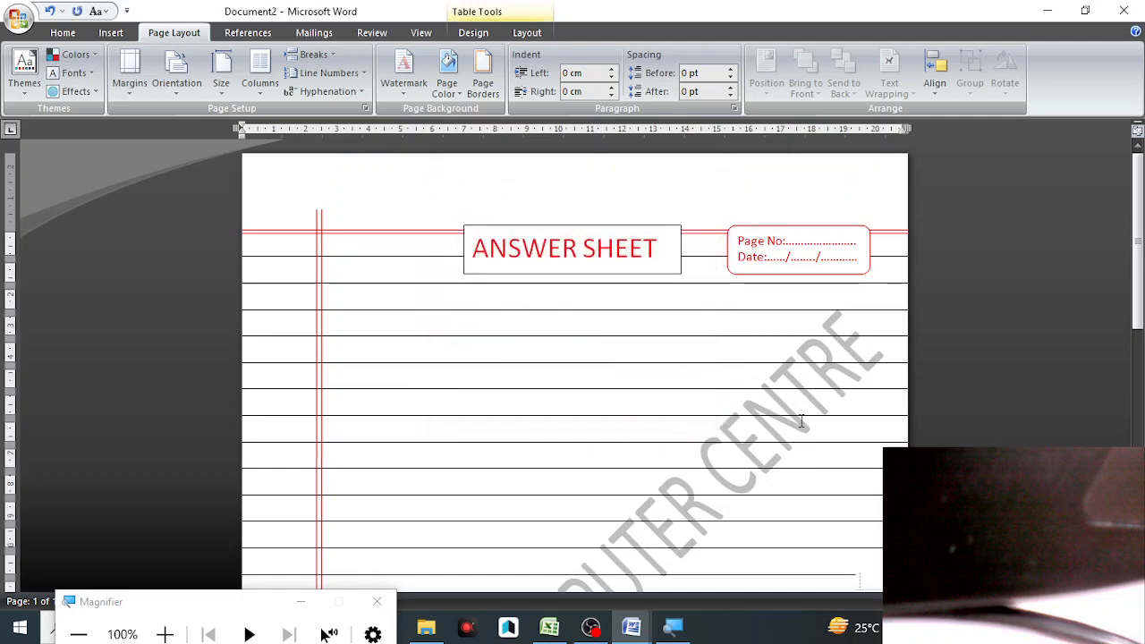
Step: Move the "ANSWER SHEET" box back up above the red header lines and check the watermark down the page
{"action": "left_click", "coordinate": [626, 225]}
{"action": "left_click_drag", "start_coordinate": [625, 226], "coordinate": [626, 167]}
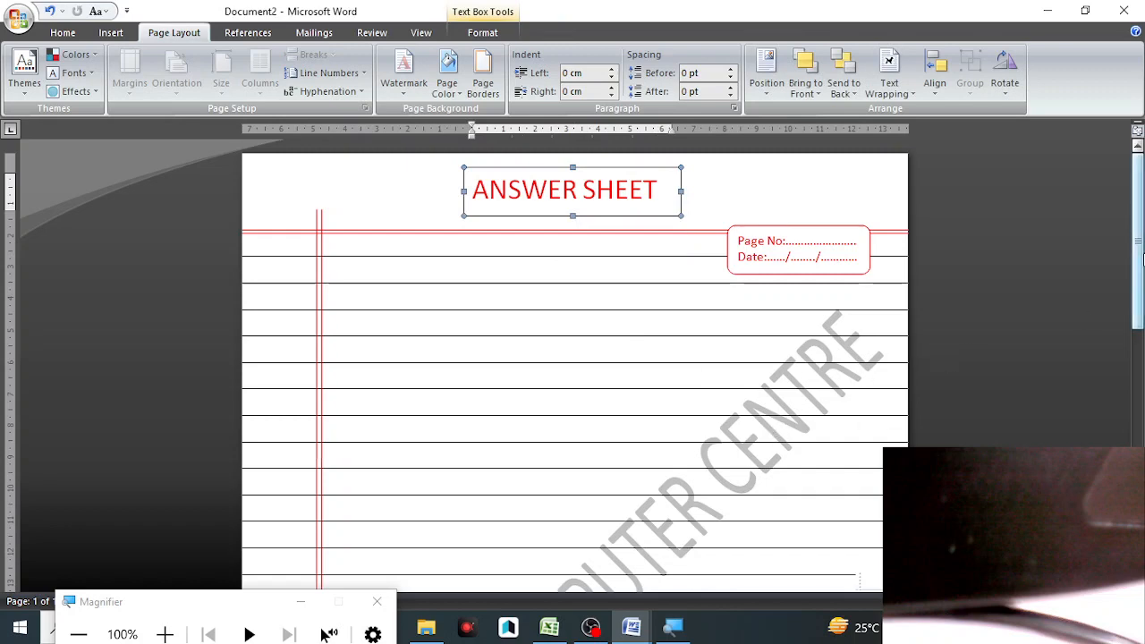
{"action": "left_click_drag", "start_coordinate": [1137, 242], "coordinate": [1137, 403]}
{"action": "scroll", "coordinate": [466, 305], "scroll_direction": "up", "scroll_amount": 8}
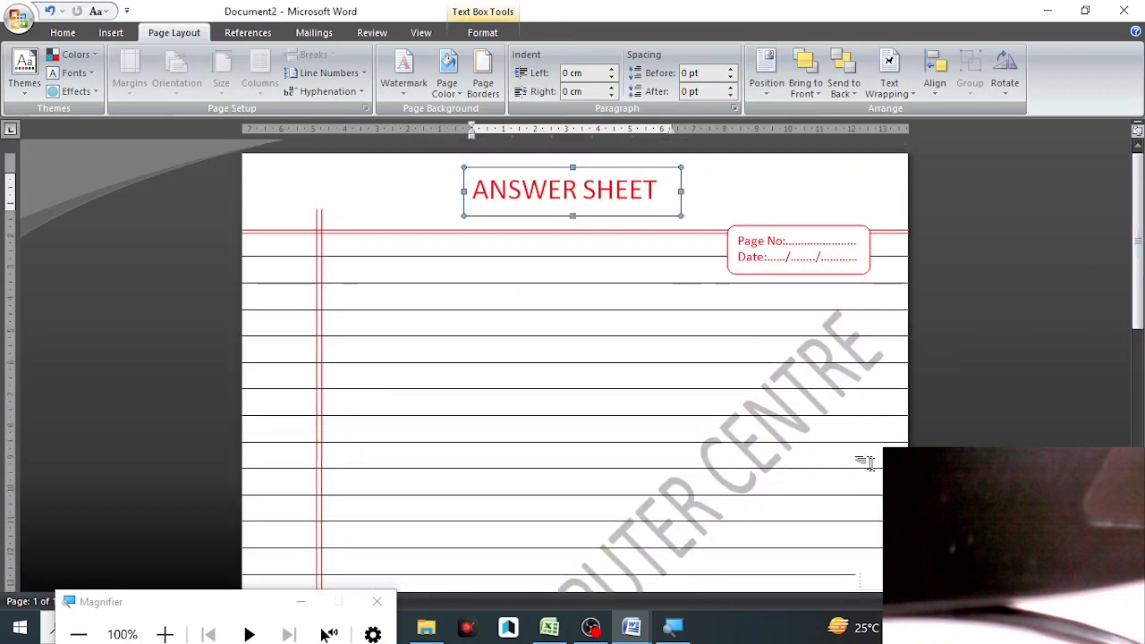
Step: Set the custom text watermark's size to 40 and apply it
{"action": "left_click", "coordinate": [399, 90]}
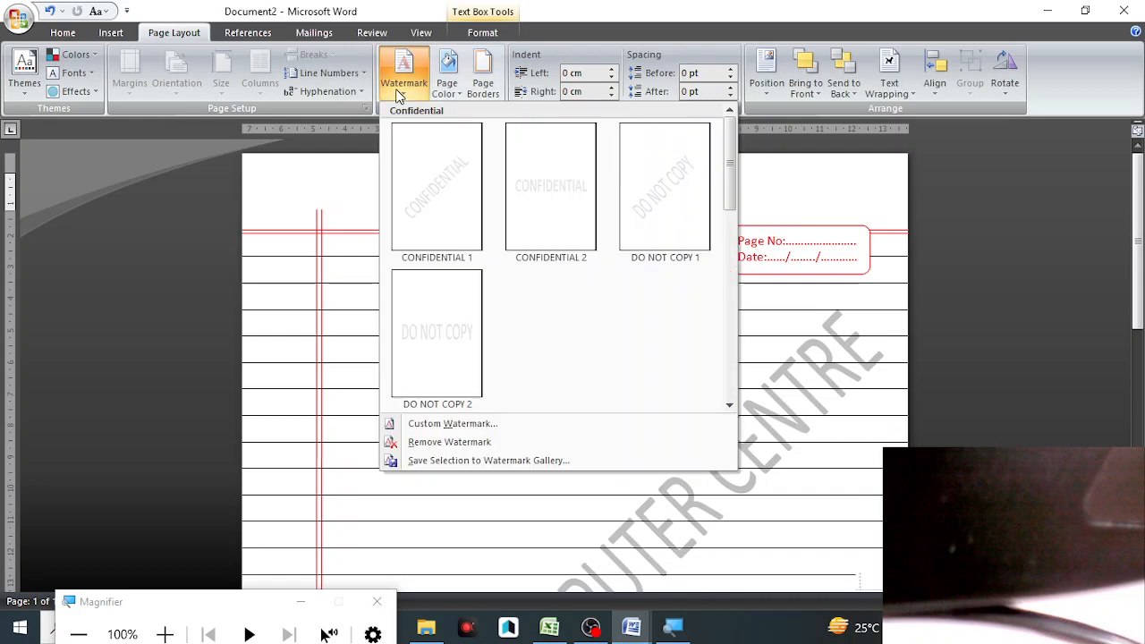
{"action": "left_click", "coordinate": [461, 423]}
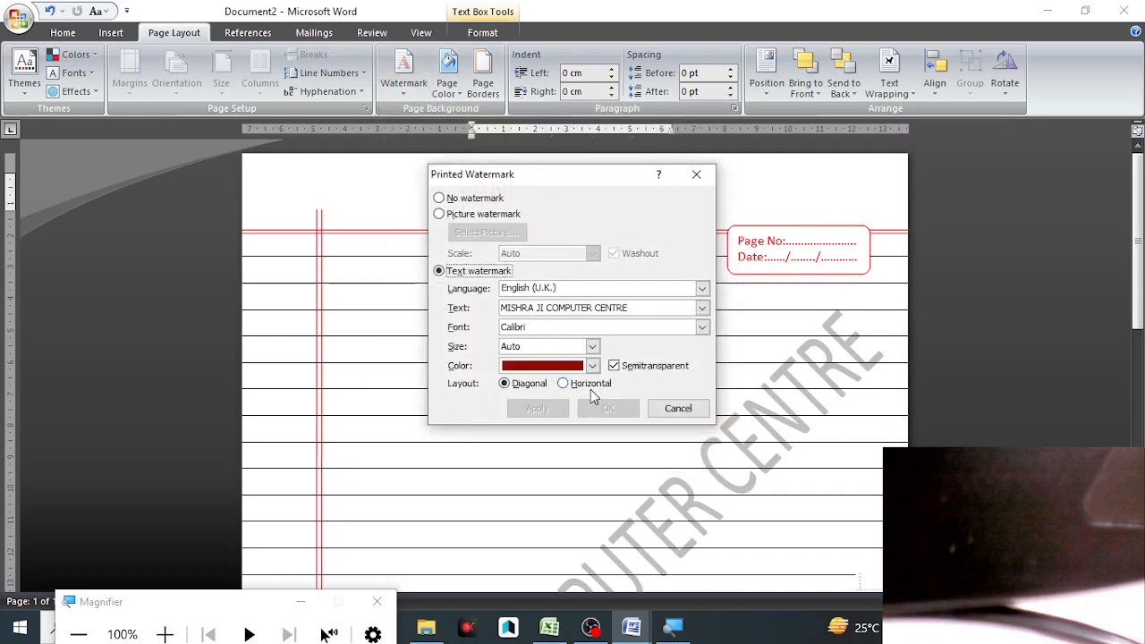
{"action": "left_click", "coordinate": [593, 346]}
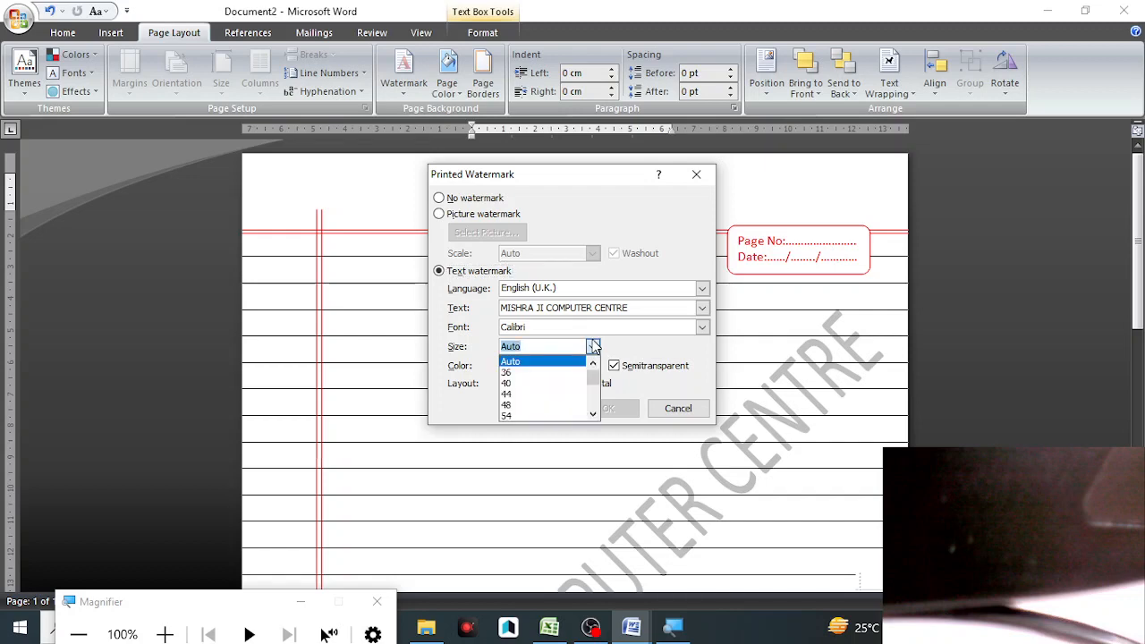
{"action": "left_click", "coordinate": [534, 384]}
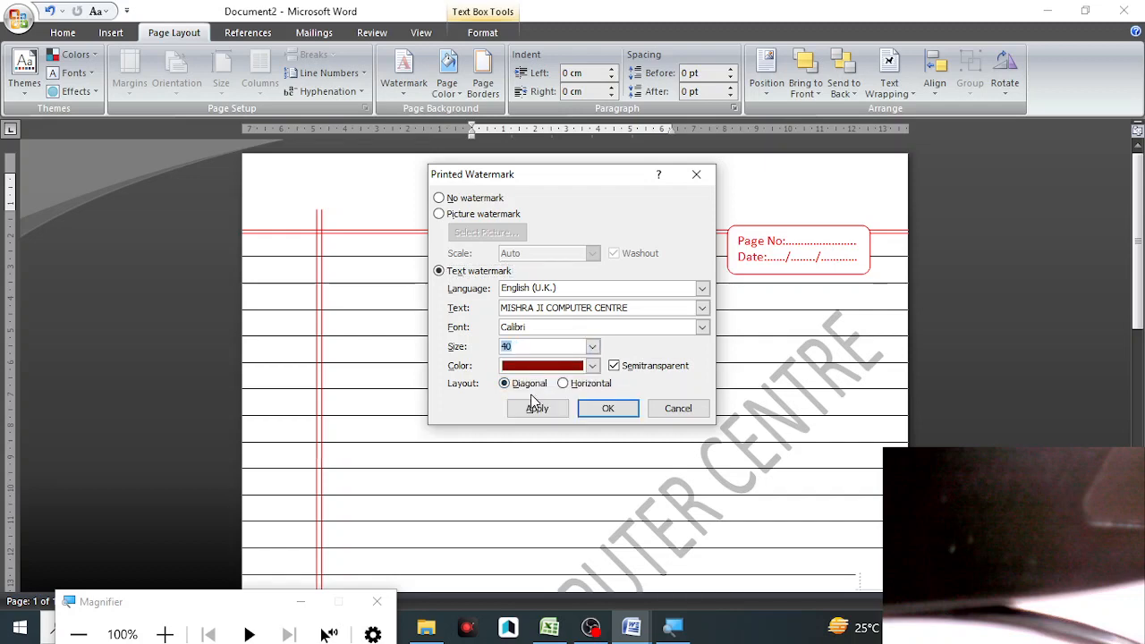
{"action": "left_click", "coordinate": [535, 408]}
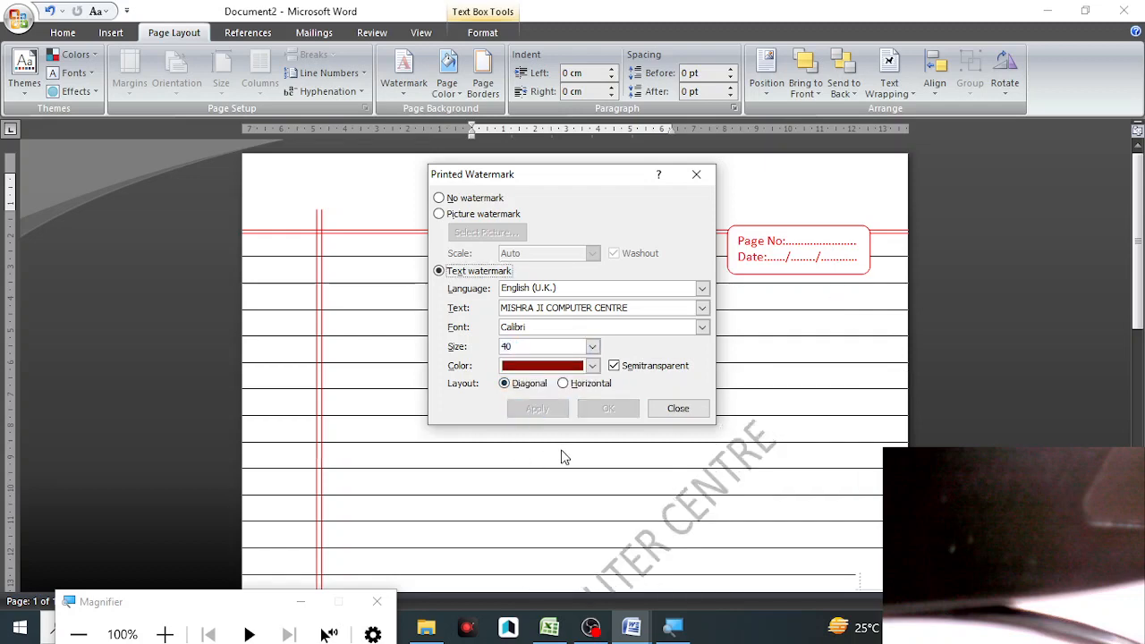
{"action": "left_click", "coordinate": [670, 410]}
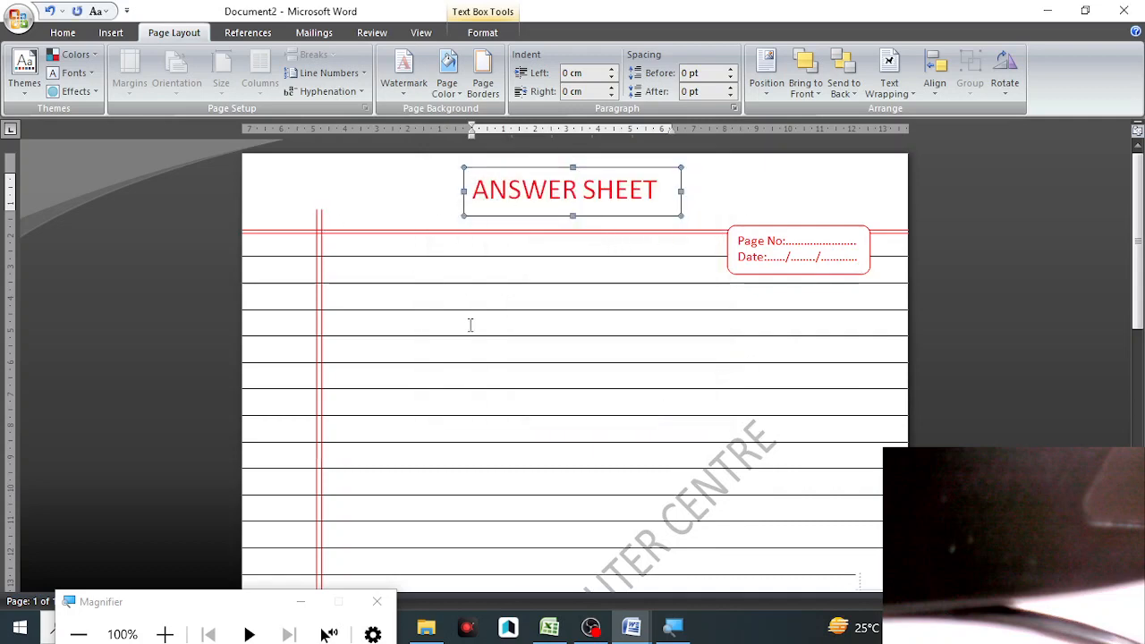
Step: Undo the recent edits back through the watermark and the whole "ANSWER SHEET" text box
{"action": "key", "text": "ctrl+z"}
{"action": "key", "text": "ctrl+z"}
{"action": "key", "text": "ctrl+z"}
{"action": "key", "text": "ctrl+z"}
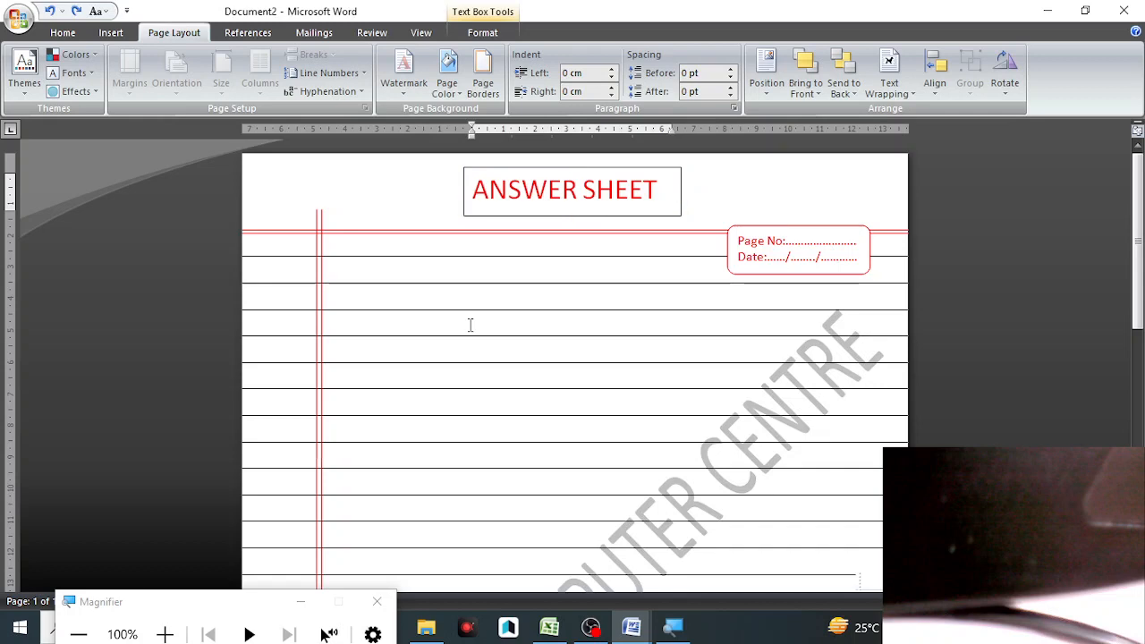
{"action": "key", "text": "ctrl+z"}
{"action": "key", "text": "ctrl+z"}
{"action": "key", "text": "ctrl+z"}
{"action": "key", "text": "ctrl+z"}
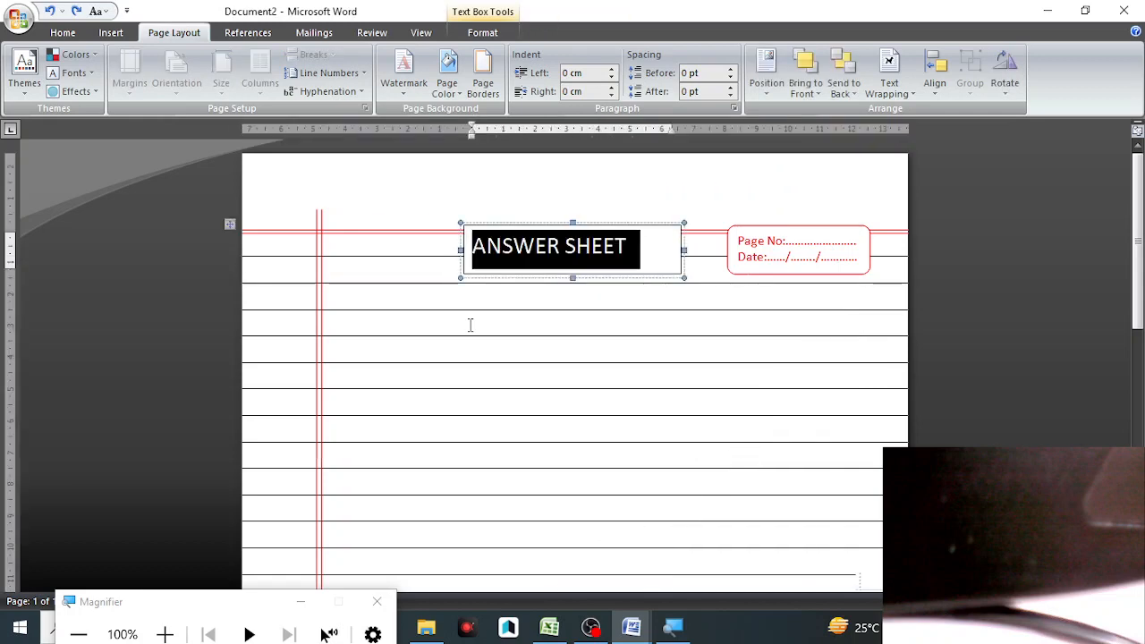
{"action": "key", "text": "ctrl+z"}
{"action": "key", "text": "ctrl+z"}
{"action": "key", "text": "ctrl+z"}
{"action": "key", "text": "ctrl+z"}
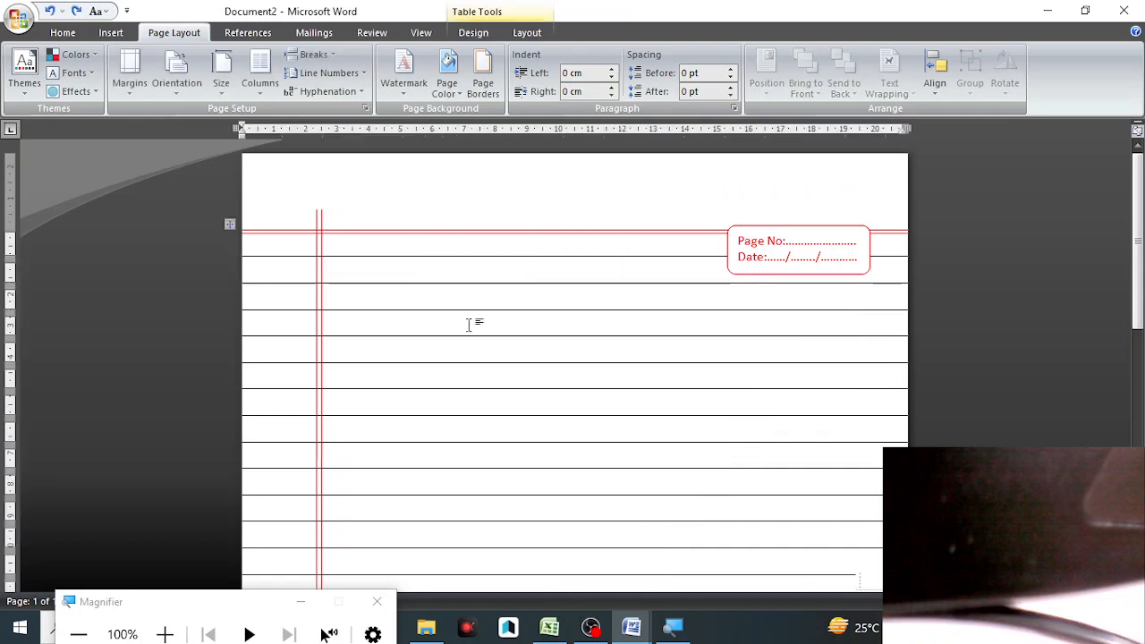
Step: Undo the Page No and Date text entries until the rounded box is empty
{"action": "key", "text": "ctrl+z"}
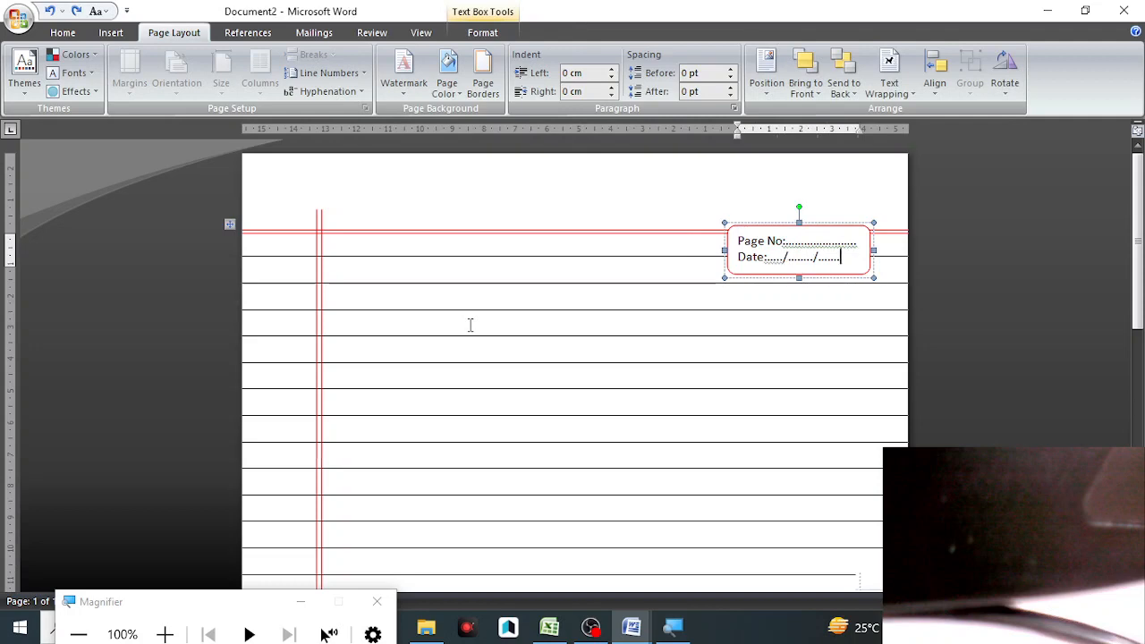
{"action": "key", "text": "ctrl+z"}
{"action": "left_click", "coordinate": [626, 631]}
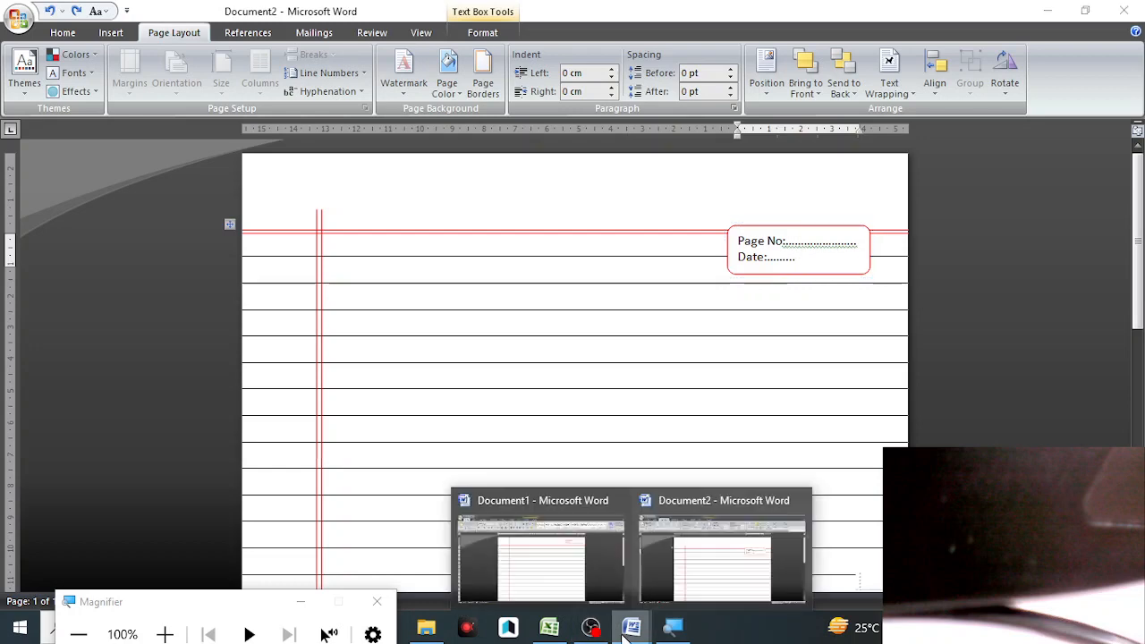
{"action": "left_click", "coordinate": [725, 549]}
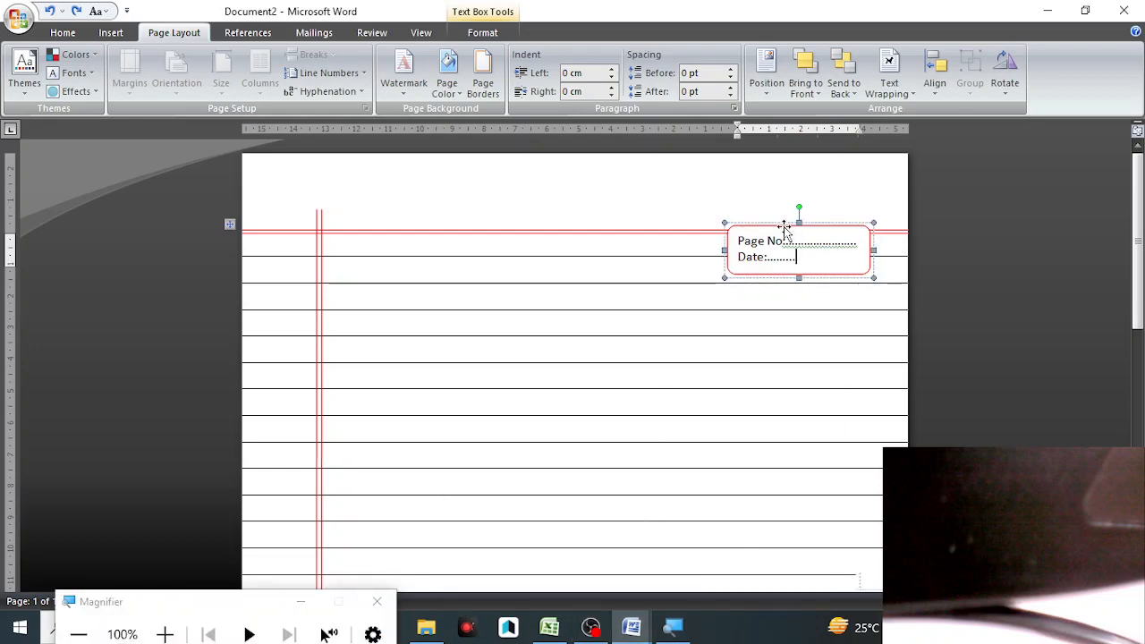
{"action": "left_click_drag", "start_coordinate": [784, 225], "coordinate": [795, 169]}
{"action": "key", "text": "ctrl+z"}
{"action": "key", "text": "ctrl+z"}
{"action": "key", "text": "ctrl+z"}
{"action": "key", "text": "ctrl+z"}
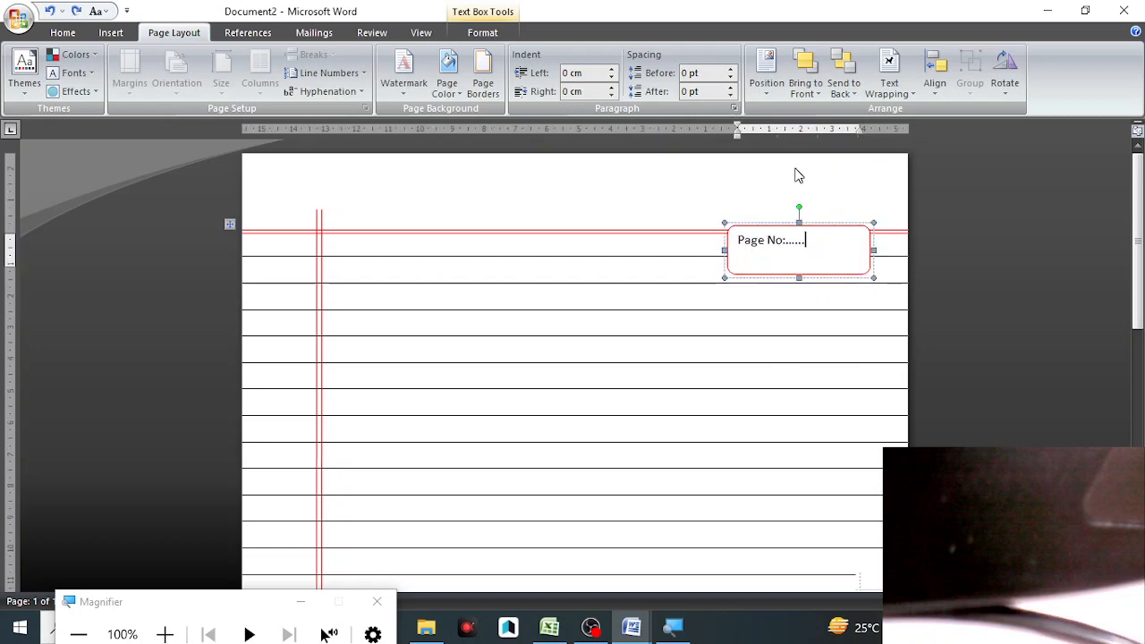
{"action": "key", "text": "ctrl+z"}
{"action": "key", "text": "ctrl+z"}
Step: Check the margin lines and Page No/Date box placement in Document1 and return to Document2
{"action": "mouse_move", "coordinate": [630, 626]}
{"action": "left_click", "coordinate": [542, 583]}
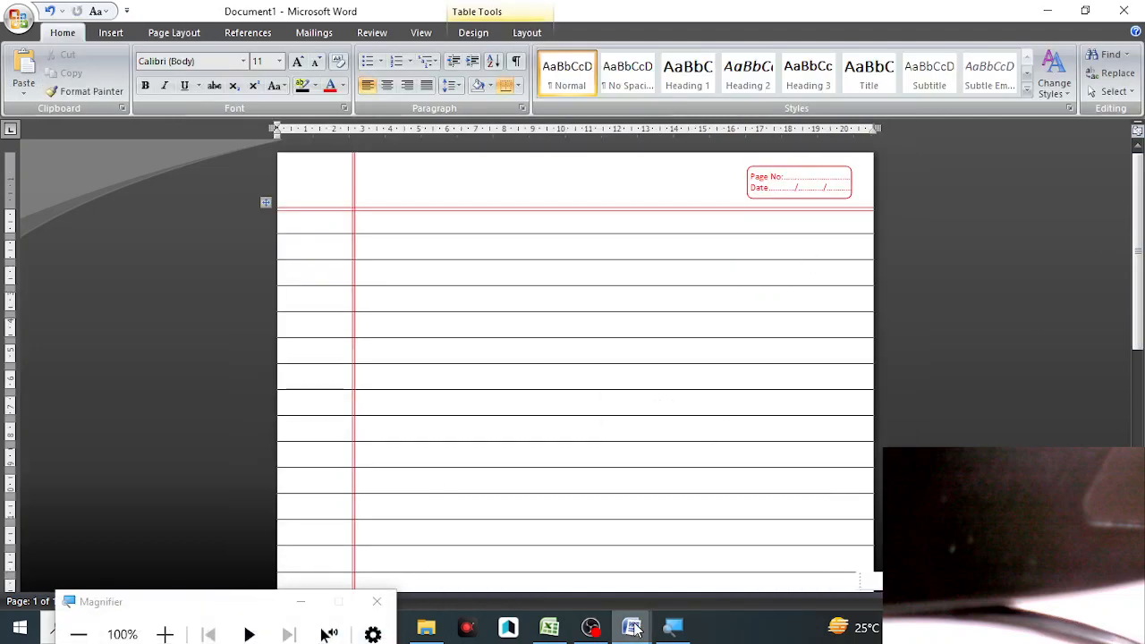
{"action": "mouse_move", "coordinate": [630, 626]}
{"action": "left_click", "coordinate": [719, 569]}
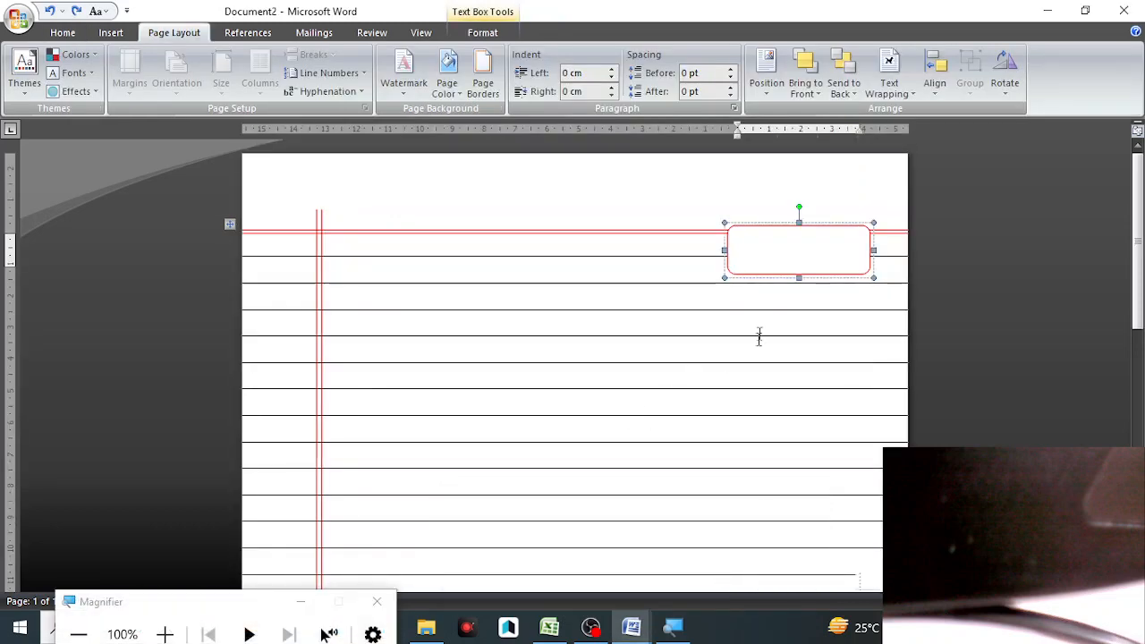
Step: Select both vertical red margin lines and move them up to the page's upper edge
{"action": "left_click", "coordinate": [320, 217]}
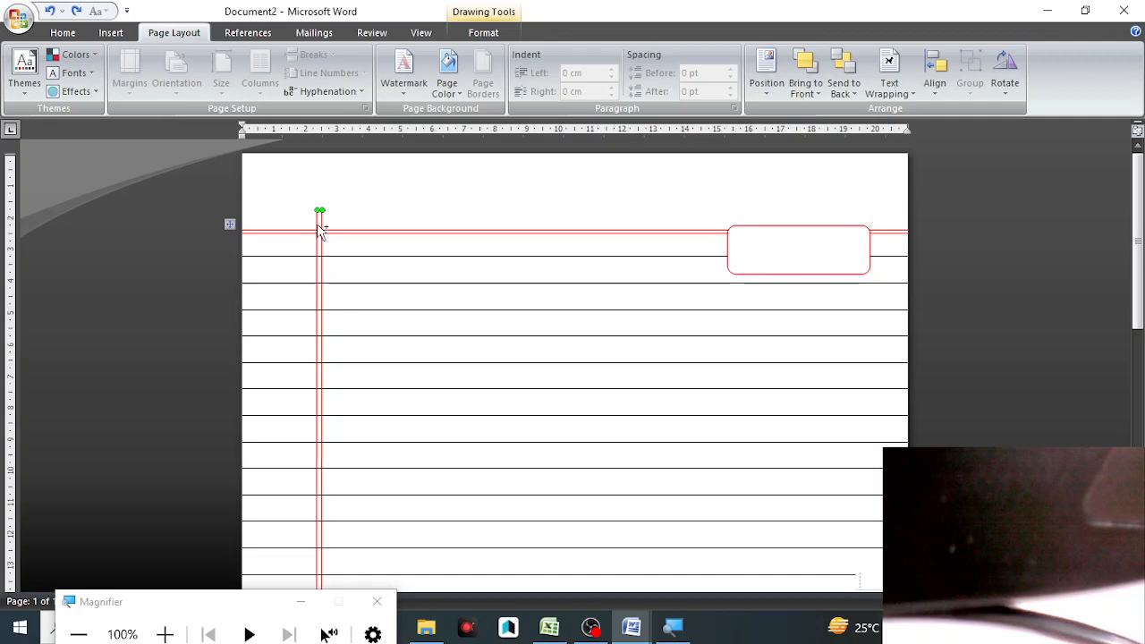
{"action": "left_click", "coordinate": [318, 230], "text": "shift"}
{"action": "key", "text": "Up"}
{"action": "key", "text": "Up"}
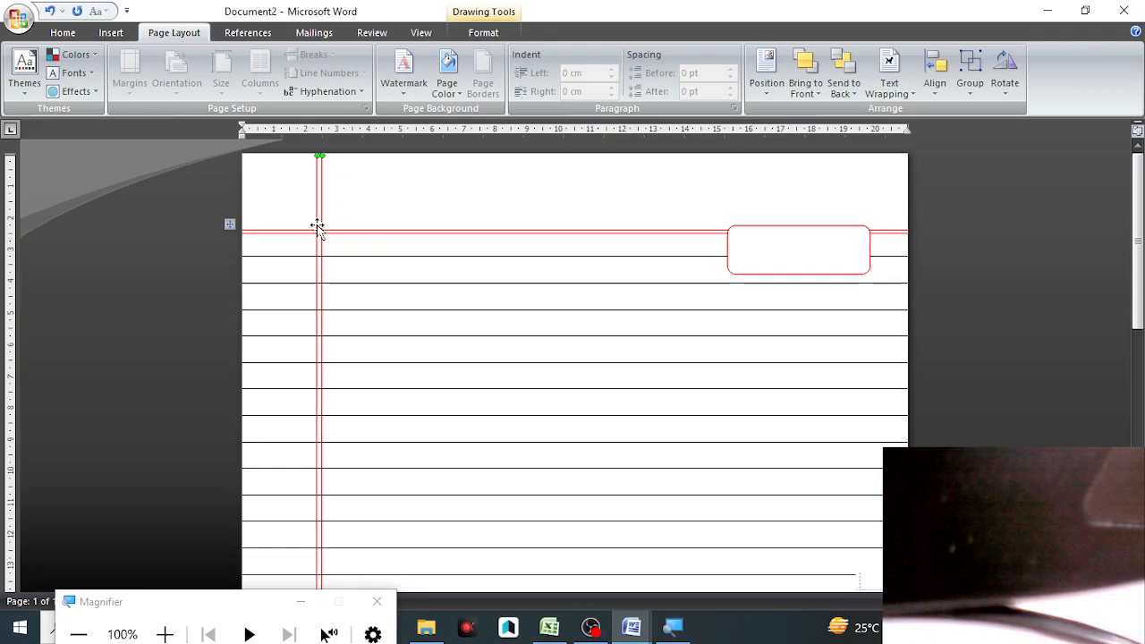
Step: Move the empty rounded box above the red header lines and enter "PAGE NO:" and "DATE:" on two lines
{"action": "left_click", "coordinate": [793, 230]}
{"action": "left_click_drag", "start_coordinate": [793, 229], "coordinate": [803, 167]}
{"action": "left_click", "coordinate": [754, 183]}
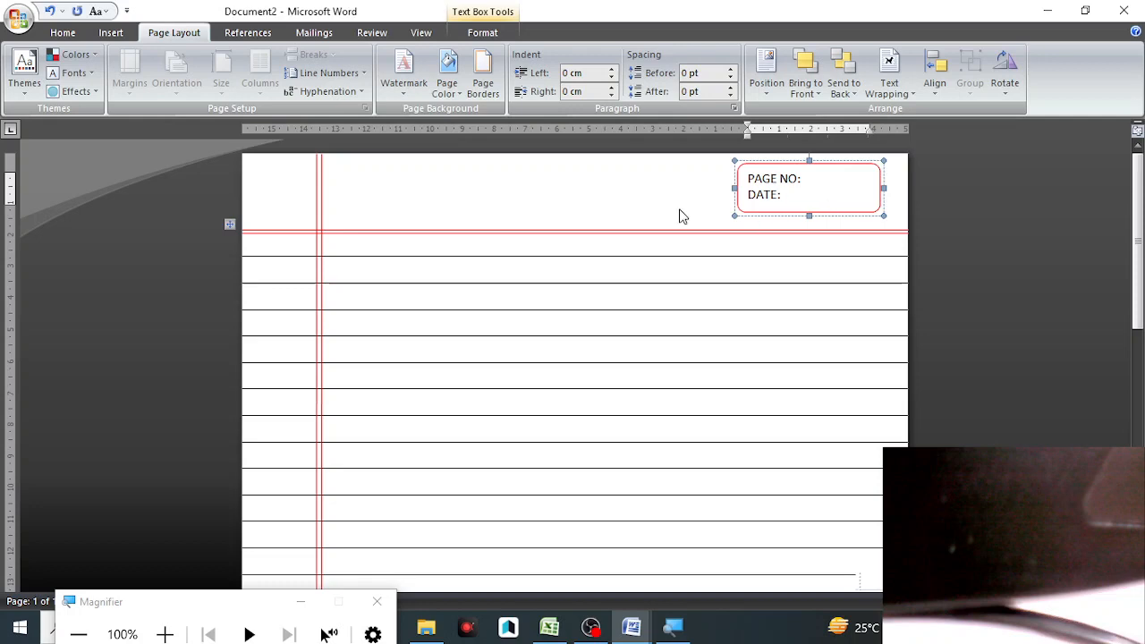
Step: Draw a leaf about 0.33 cm high and 0.7 cm wide with the Scribble shape at the box's upper-left corner
{"action": "left_click", "coordinate": [111, 32]}
{"action": "left_click", "coordinate": [254, 81]}
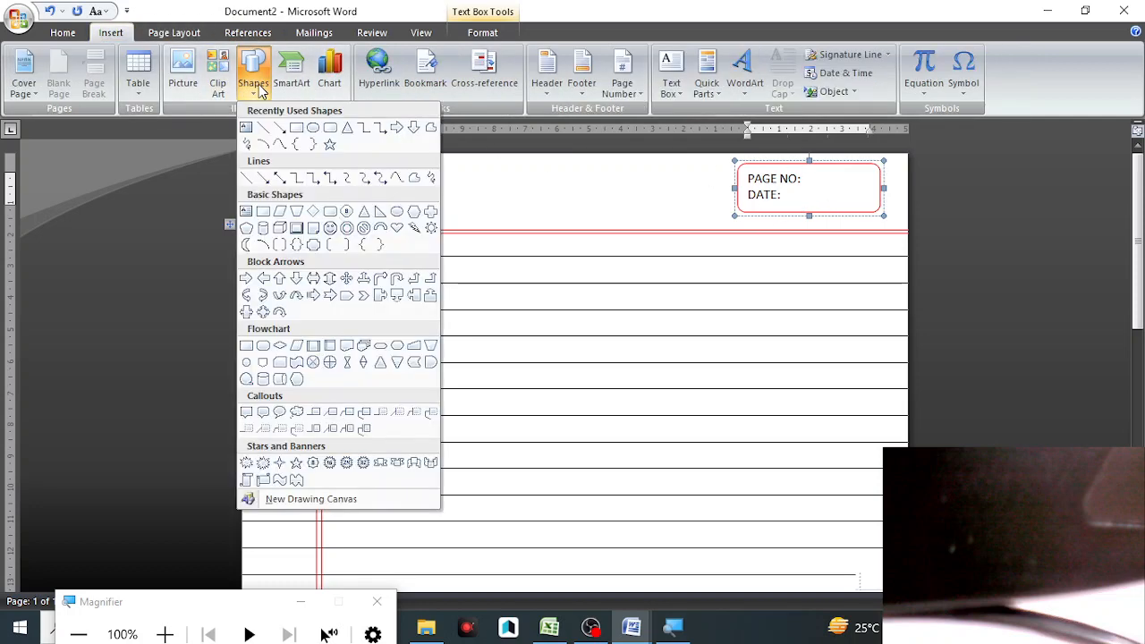
{"action": "left_click", "coordinate": [247, 144]}
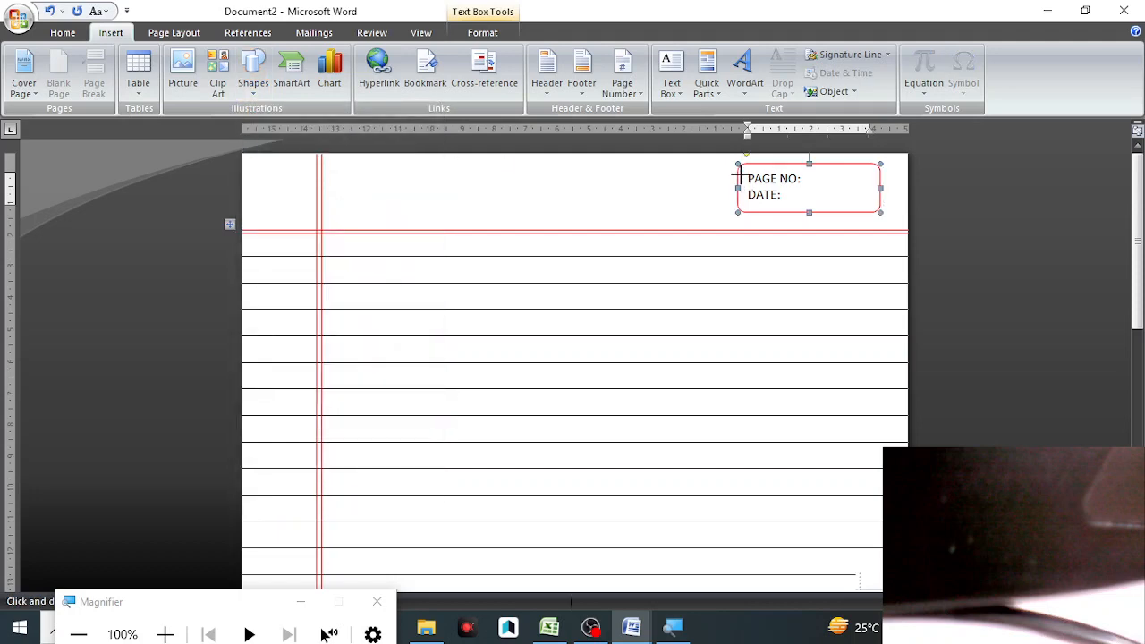
{"action": "mouse_move", "coordinate": [739, 171]}
{"action": "left_mouse_down"}
{"action": "mouse_move", "coordinate": [720, 165]}
{"action": "mouse_move", "coordinate": [739, 165]}
{"action": "left_mouse_up"}
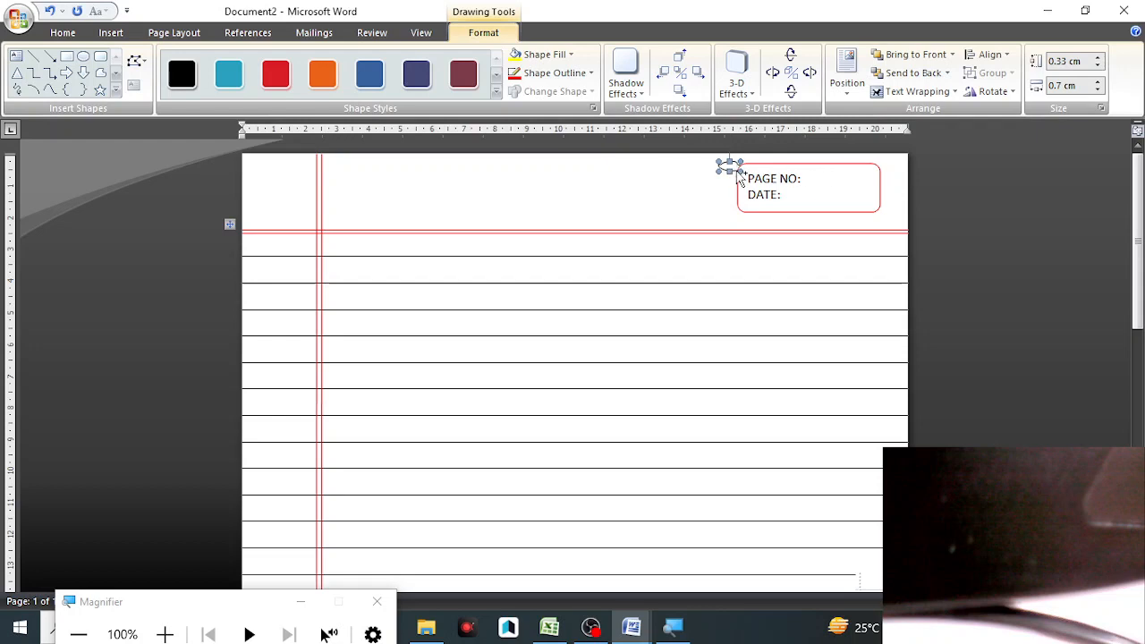
Step: Copy the leaf to the box's other three corners and color the upper-left leaf's outline red
{"action": "mouse_move", "coordinate": [739, 174]}
{"action": "left_mouse_down"}
{"action": "mouse_move", "coordinate": [890, 177]}
{"action": "mouse_move", "coordinate": [890, 215]}
{"action": "mouse_move", "coordinate": [780, 235]}
{"action": "mouse_move", "coordinate": [738, 217]}
{"action": "left_mouse_up"}
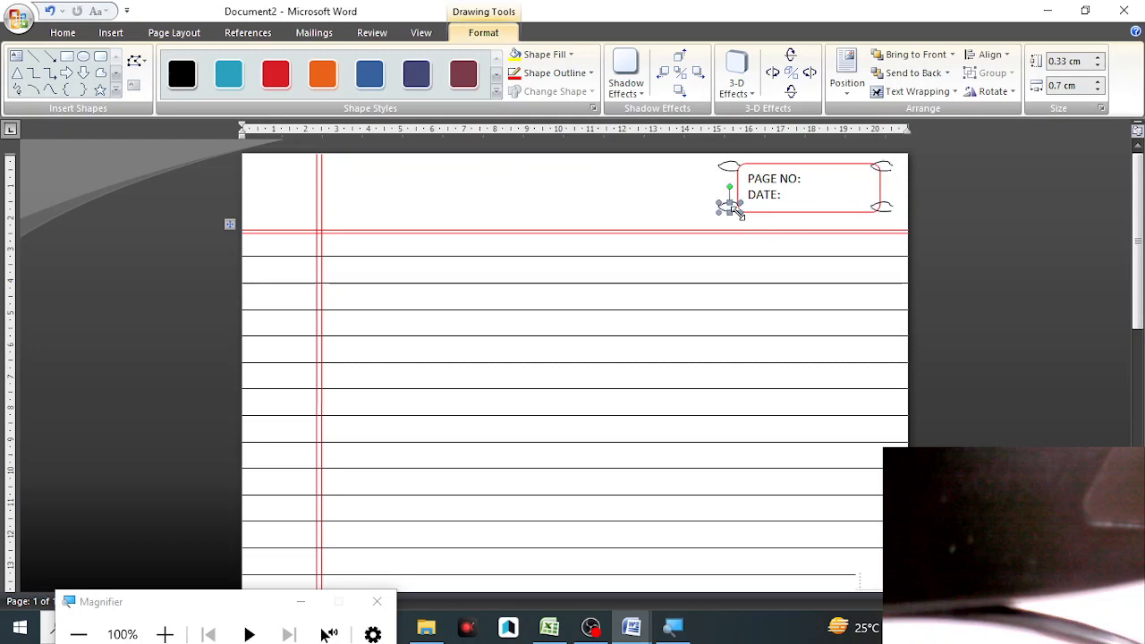
{"action": "left_click", "coordinate": [732, 167]}
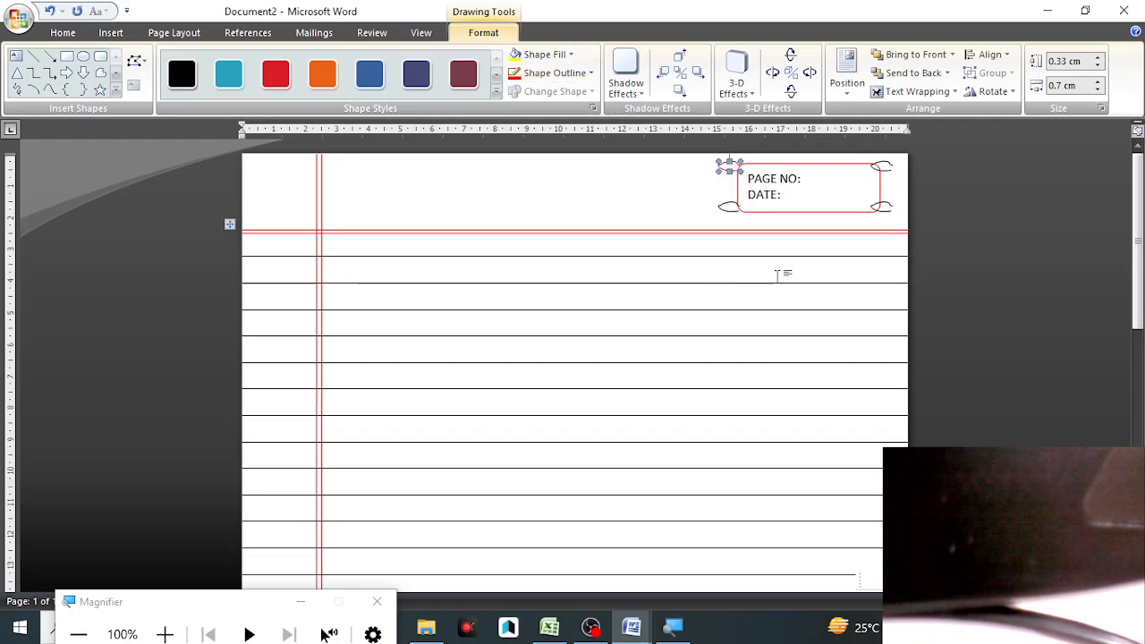
{"action": "left_click", "coordinate": [775, 271]}
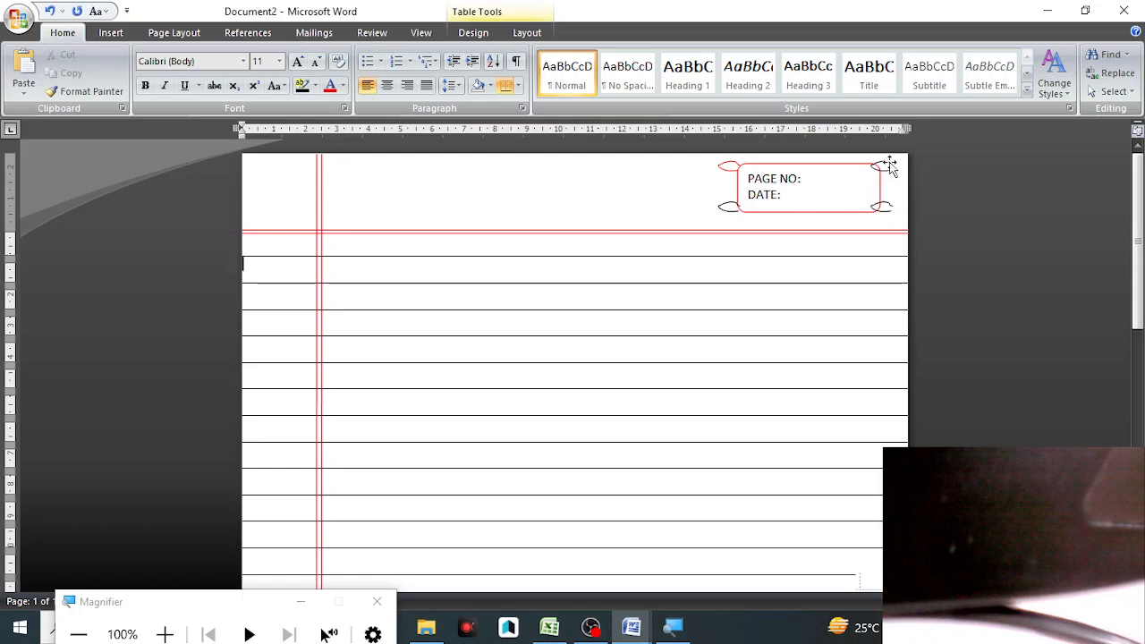
Step: Flip the leaf at the box's upper-right corner horizontally
{"action": "left_click", "coordinate": [882, 167]}
{"action": "left_click", "coordinate": [989, 91]}
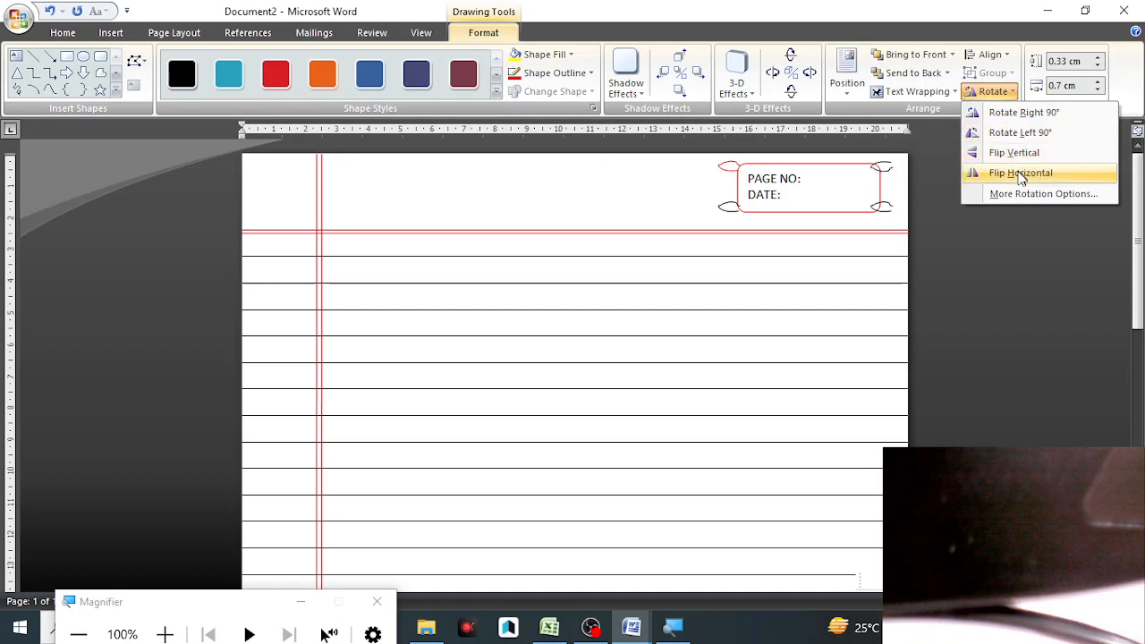
{"action": "left_click", "coordinate": [1022, 177]}
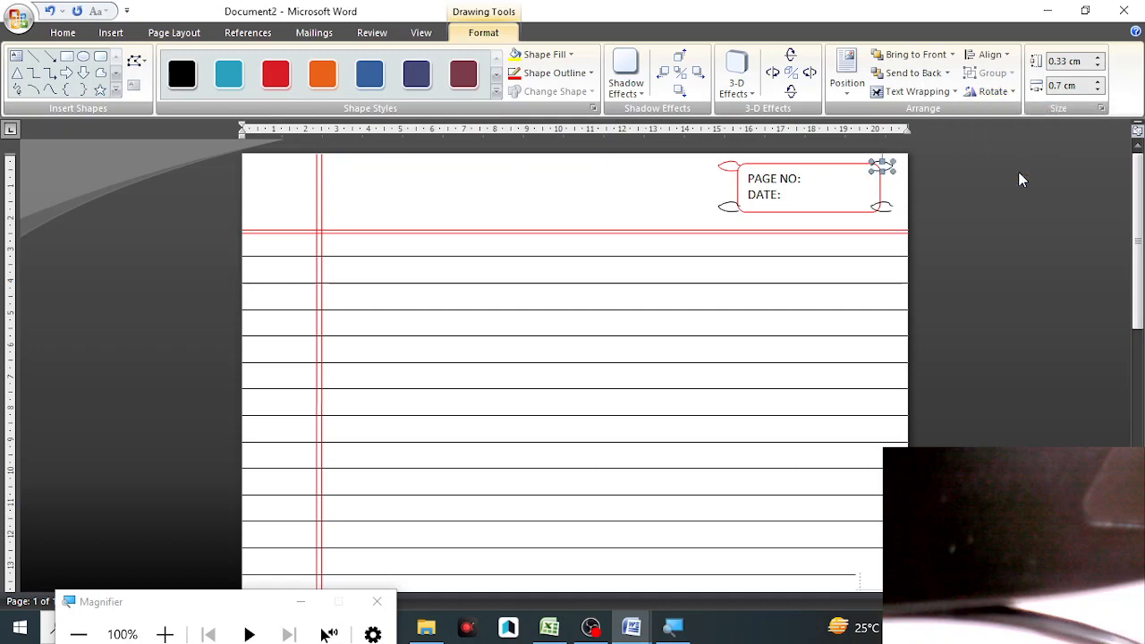
Step: Nudge the flipped upper-right leaf outward to meet the box's corner and color its outline red
{"action": "key", "text": "ctrl+Right"}
{"action": "key", "text": "ctrl+Right"}
{"action": "key", "text": "ctrl+Right"}
{"action": "key", "text": "ctrl+Right"}
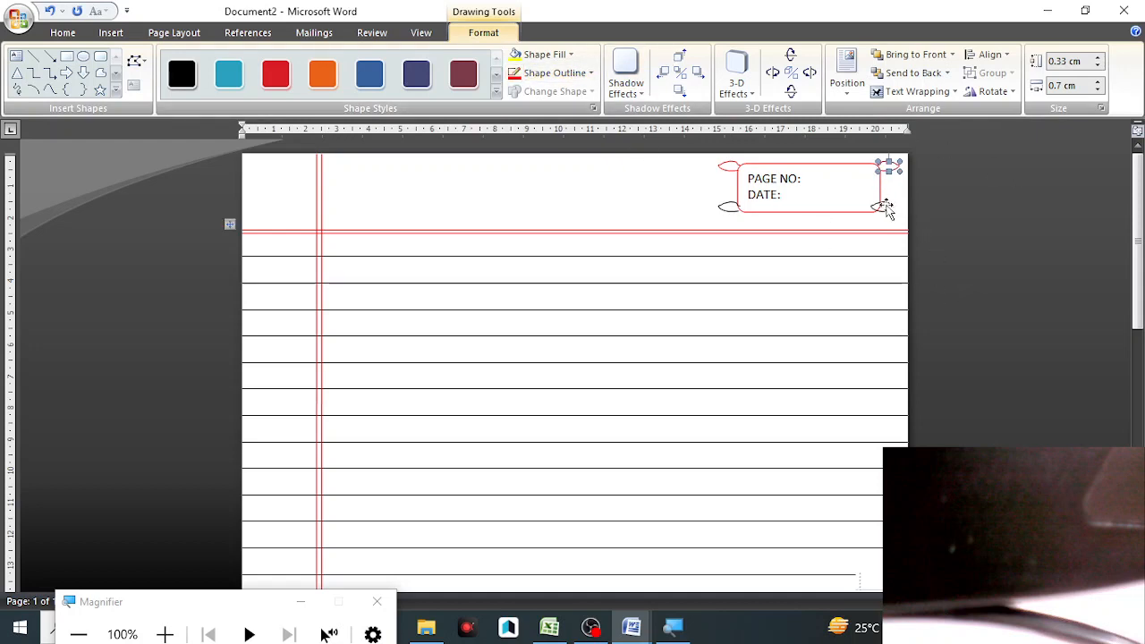
Step: Replace the black lower-right leaf with a copy of the red upper-right leaf aligned to the box's lower corner
{"action": "left_click", "coordinate": [884, 206]}
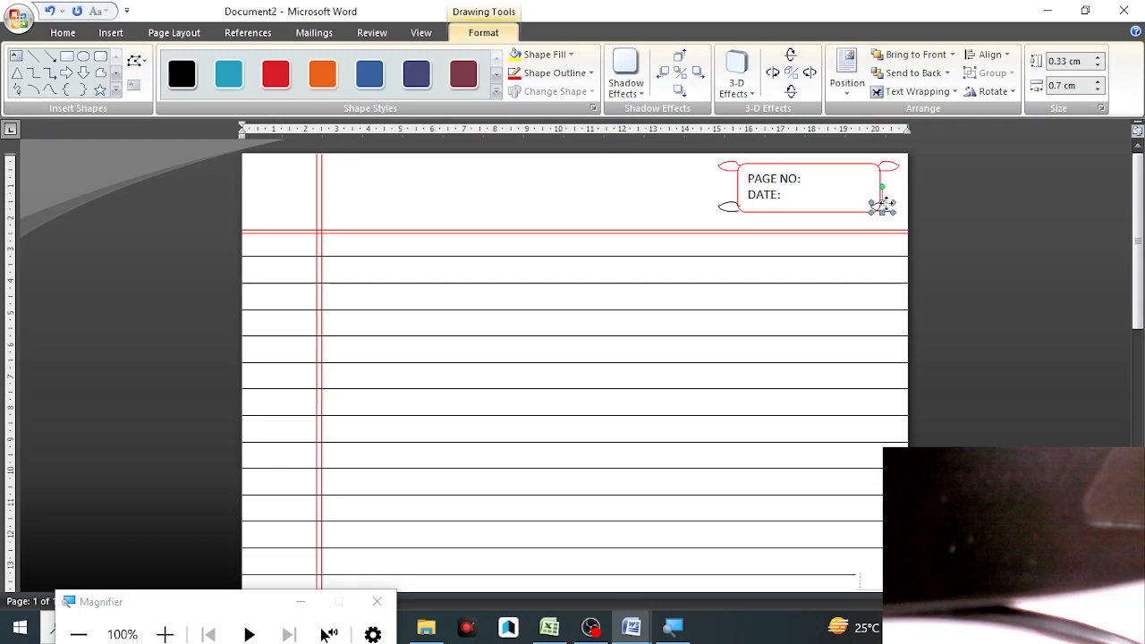
{"action": "left_click", "coordinate": [888, 210]}
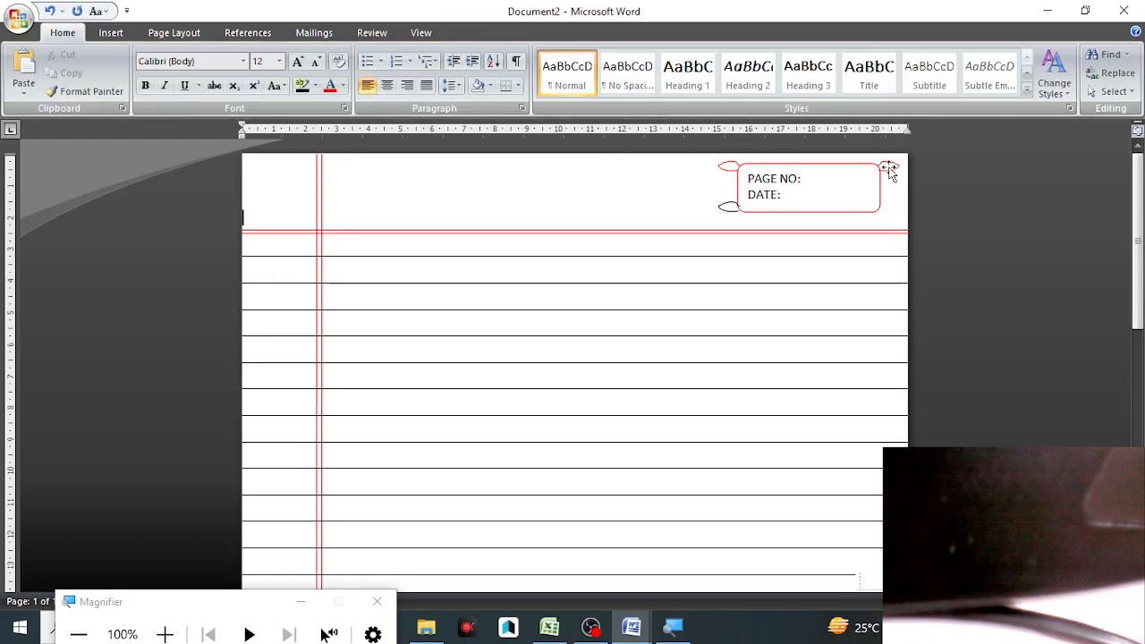
{"action": "left_click", "coordinate": [888, 169]}
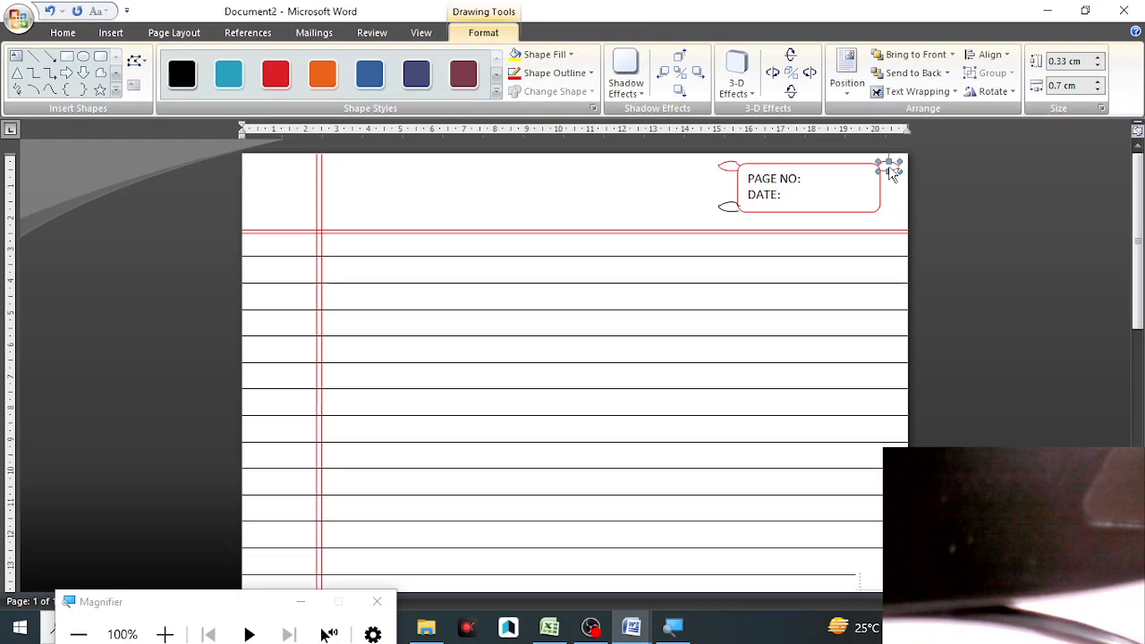
{"action": "left_click_drag", "start_coordinate": [892, 174], "coordinate": [891, 208]}
{"action": "key", "text": "Down"}
{"action": "key", "text": "Down"}
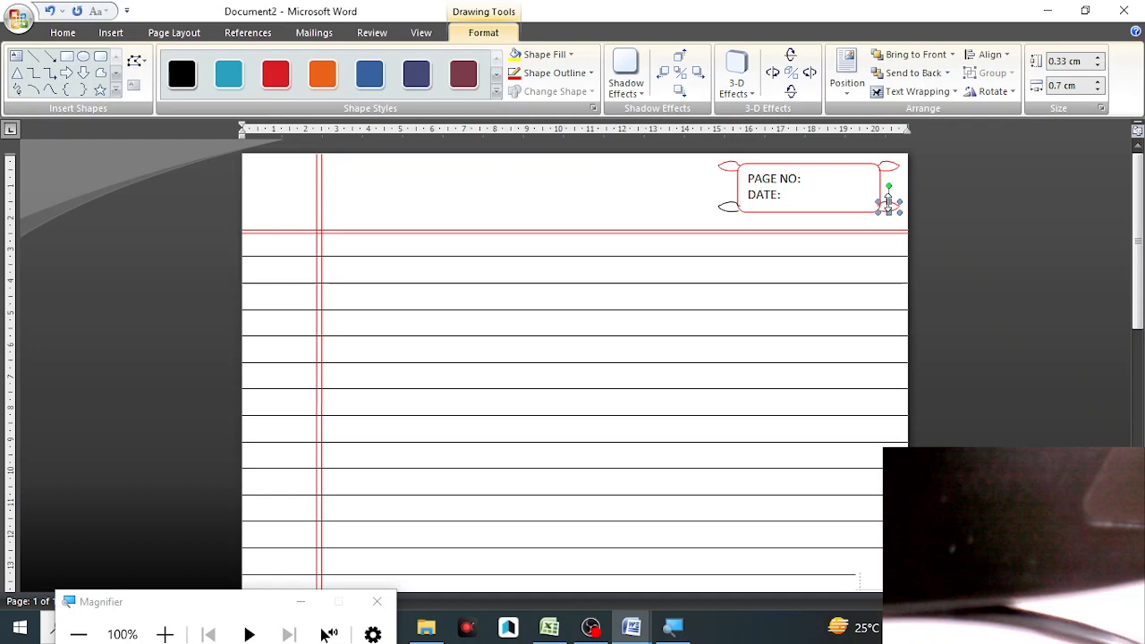
{"action": "key", "text": "Down"}
Step: Color the outline of the leaf at the box's lower-left corner red
{"action": "left_click", "coordinate": [729, 208]}
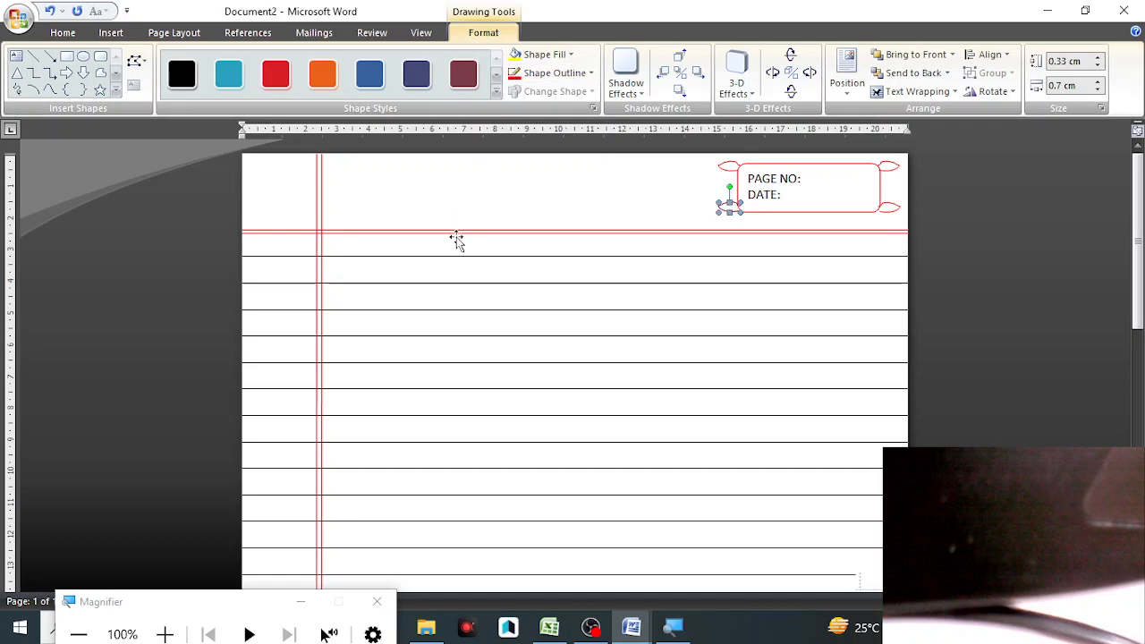
{"action": "left_click", "coordinate": [773, 304]}
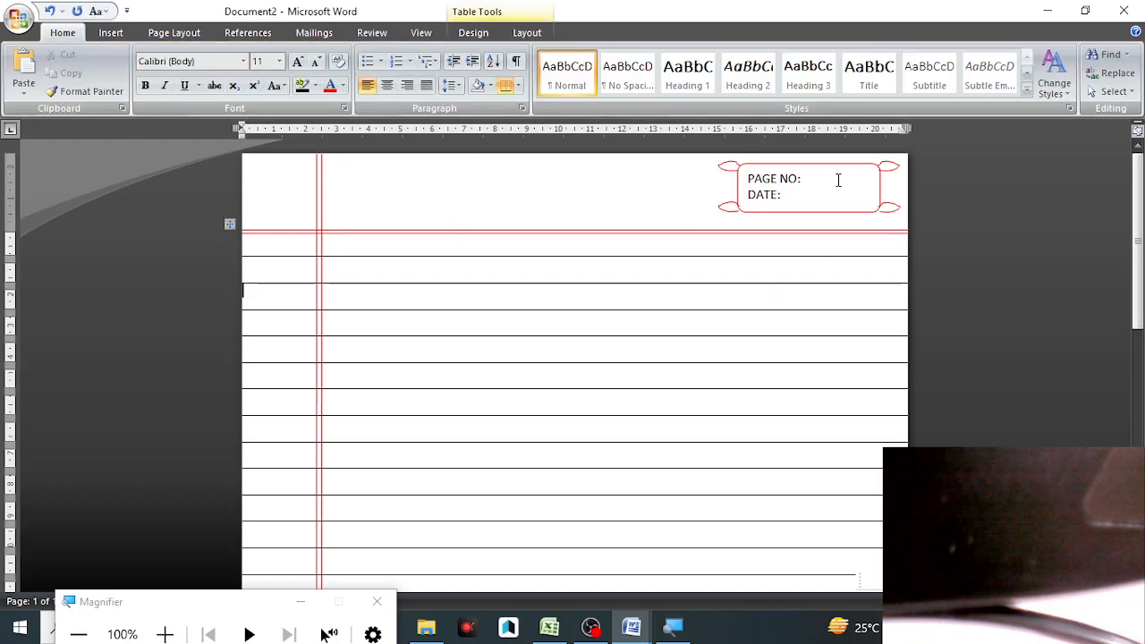
Step: Add a dotted line after "PAGE NO:" in the rounded box
{"action": "left_click", "coordinate": [808, 182]}
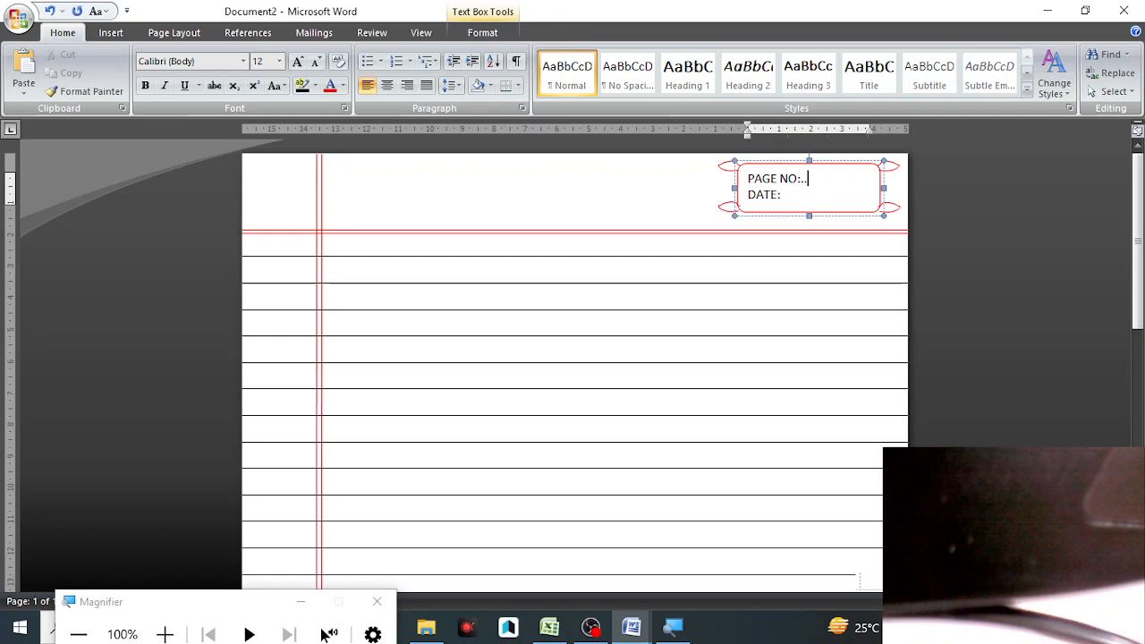